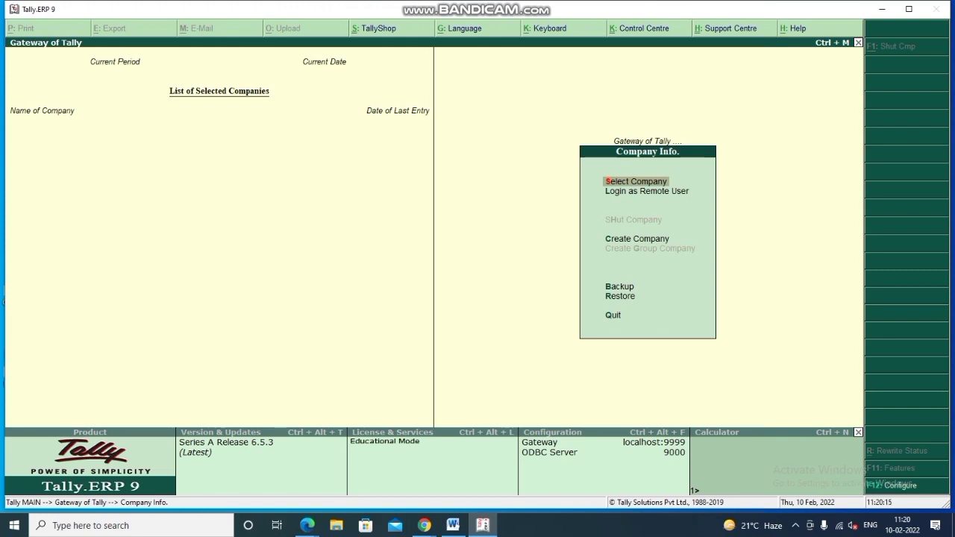
# - Start a new company named Cashbook and enter its two-line street address
pyautogui.press('Down')
pyautogui.press('Down')
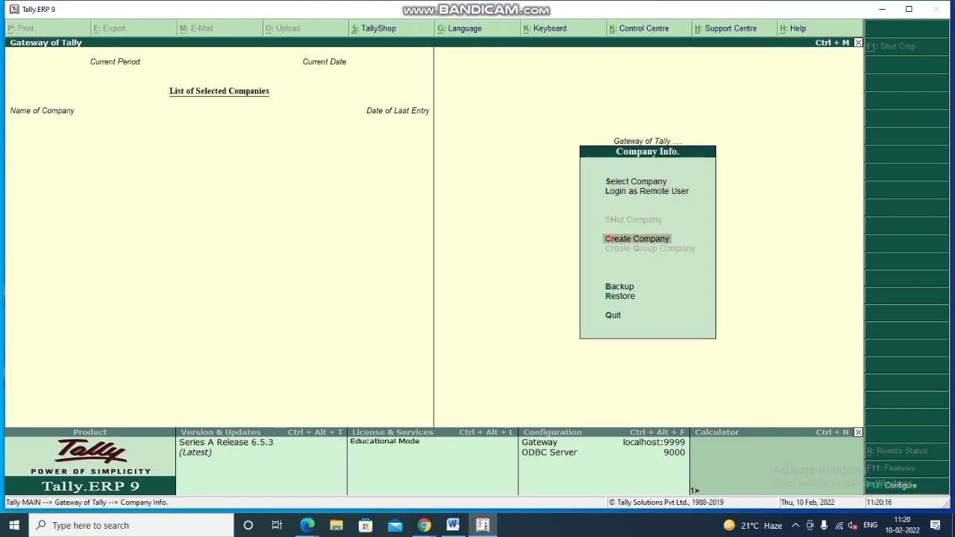
pyautogui.press('Return')
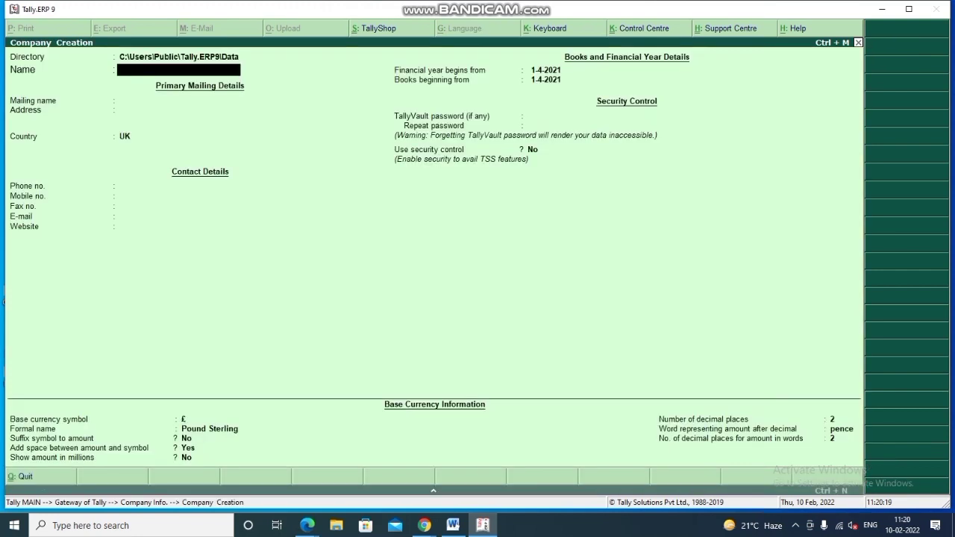
pyautogui.write('Cashbook')
pyautogui.press('Return')
pyautogui.press('Return')
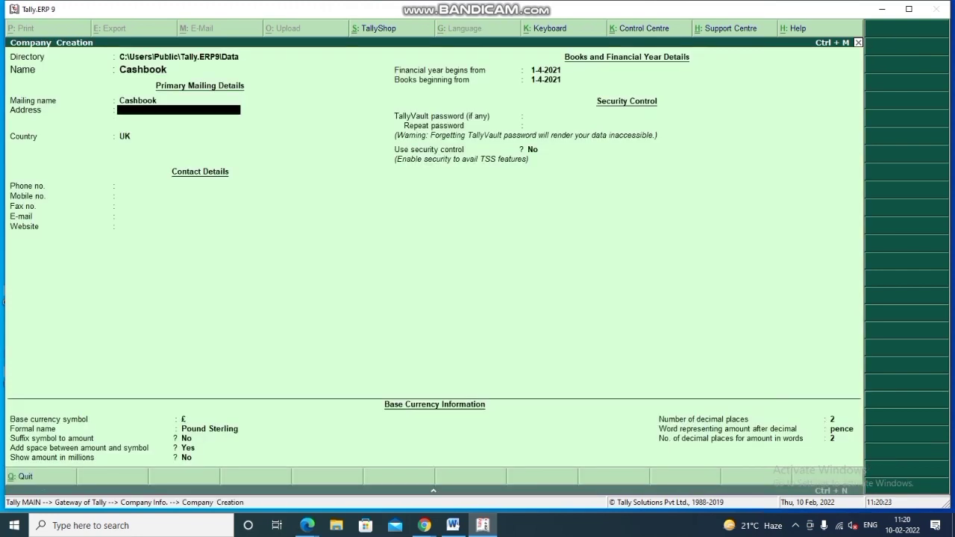
pyautogui.press('Return')
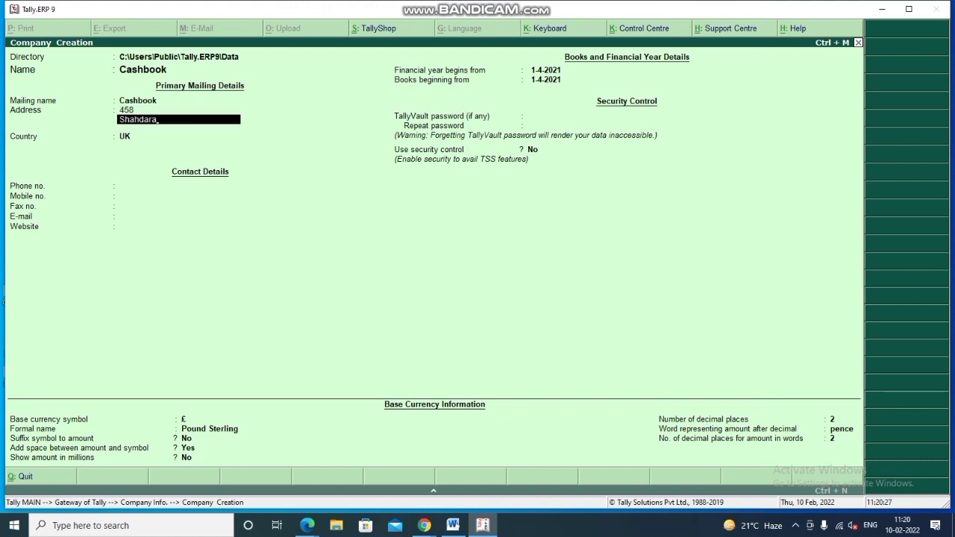
pyautogui.press('Return')
pyautogui.press('Return')
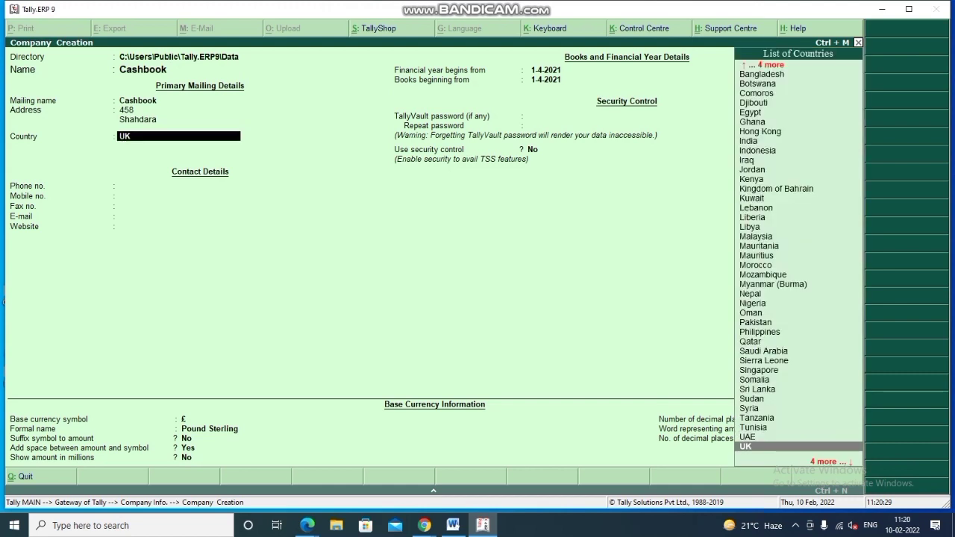
# - Set the company's country to India and state to Delhi, and fill in the pincode
pyautogui.press('Return')
pyautogui.press('BackSpace')
pyautogui.write('ind')
pyautogui.press('Return')
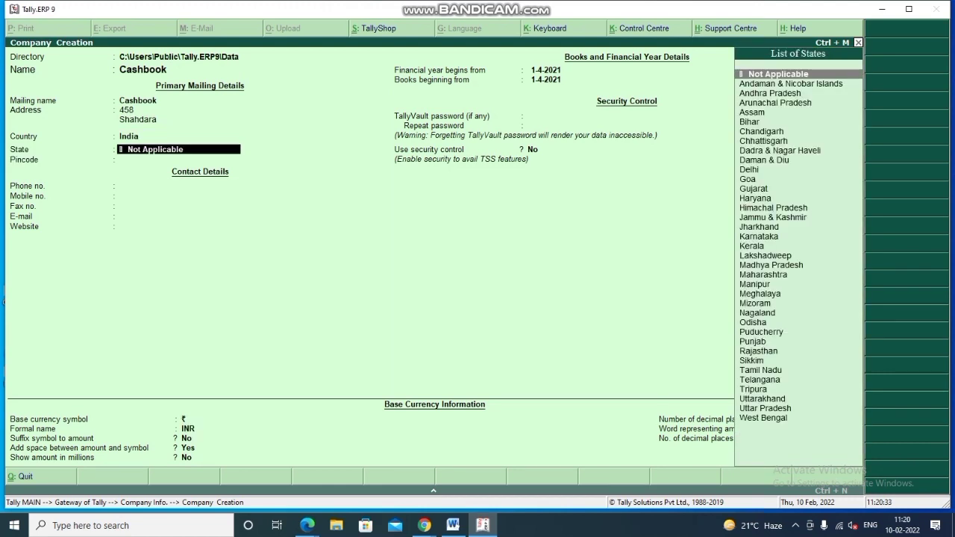
pyautogui.write('del')
pyautogui.press('Return')
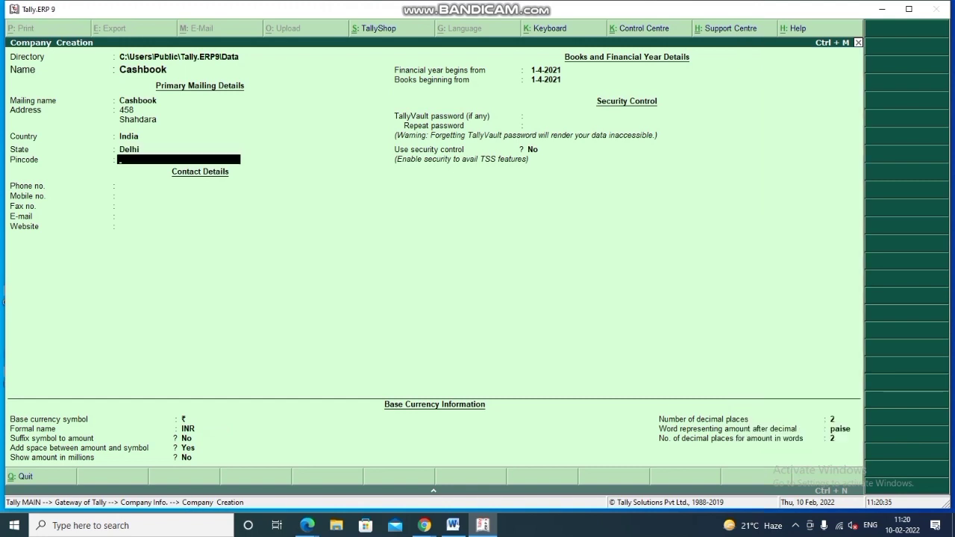
pyautogui.write('110032')
pyautogui.press('Return')
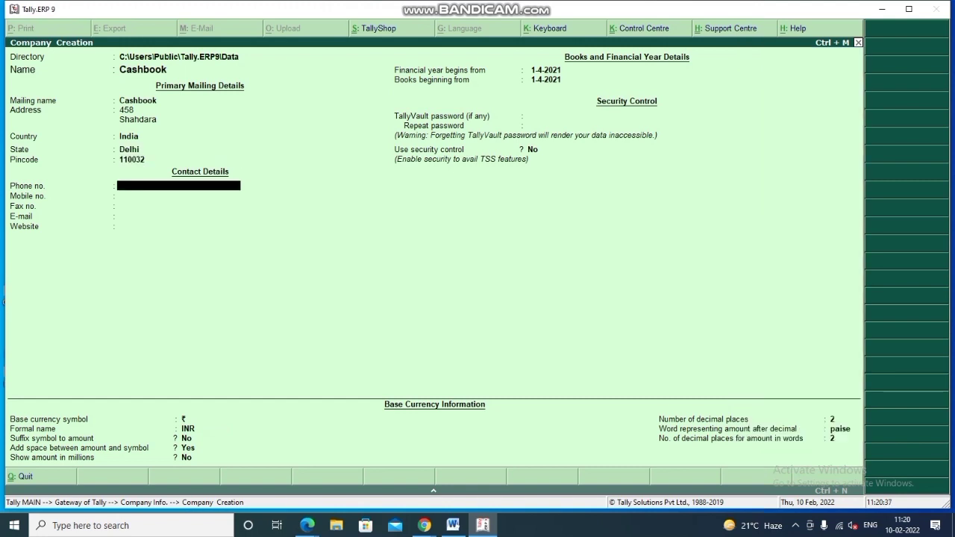
# - Fill in the company's phone, mobile, e-mail and website, then proceed to the Accept prompt
pyautogui.press('Return')
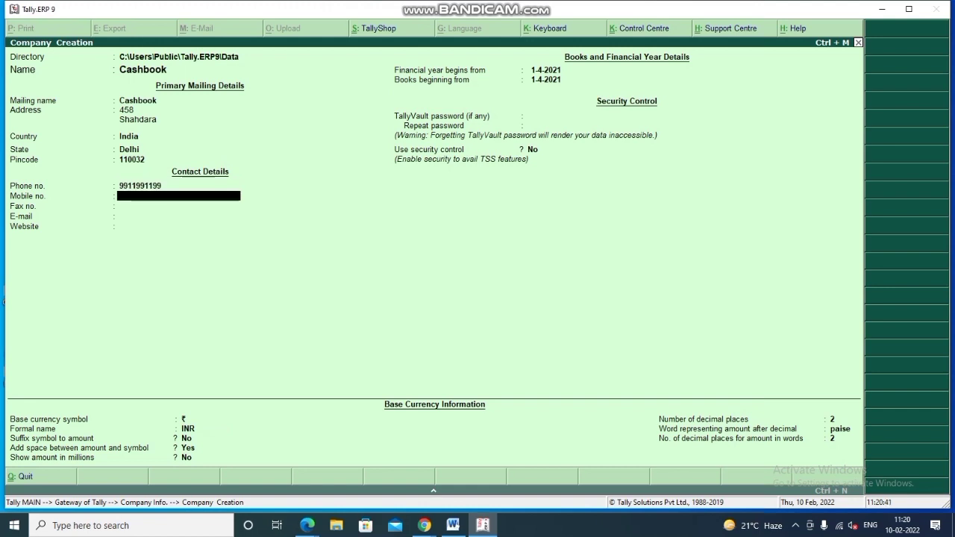
pyautogui.press('Return')
pyautogui.press('Return')
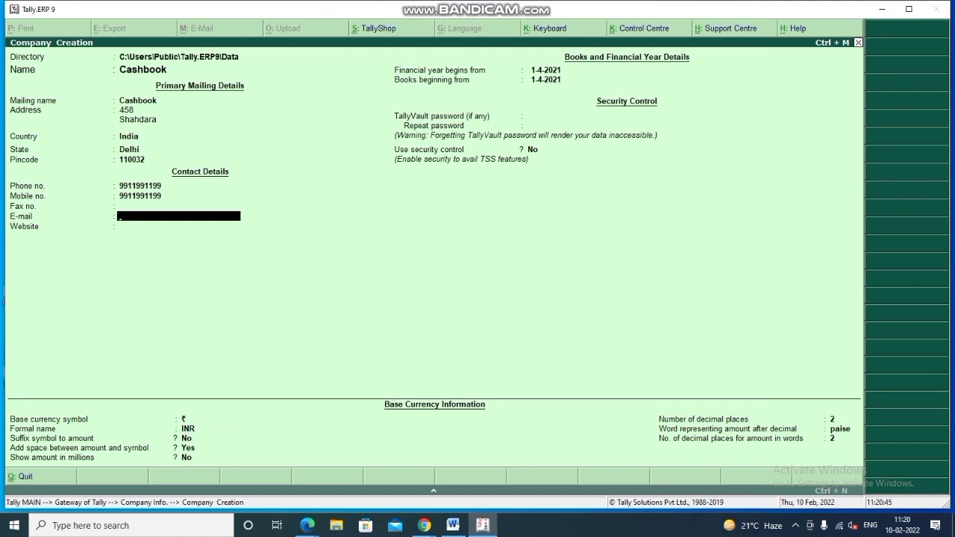
pyautogui.press('Return')
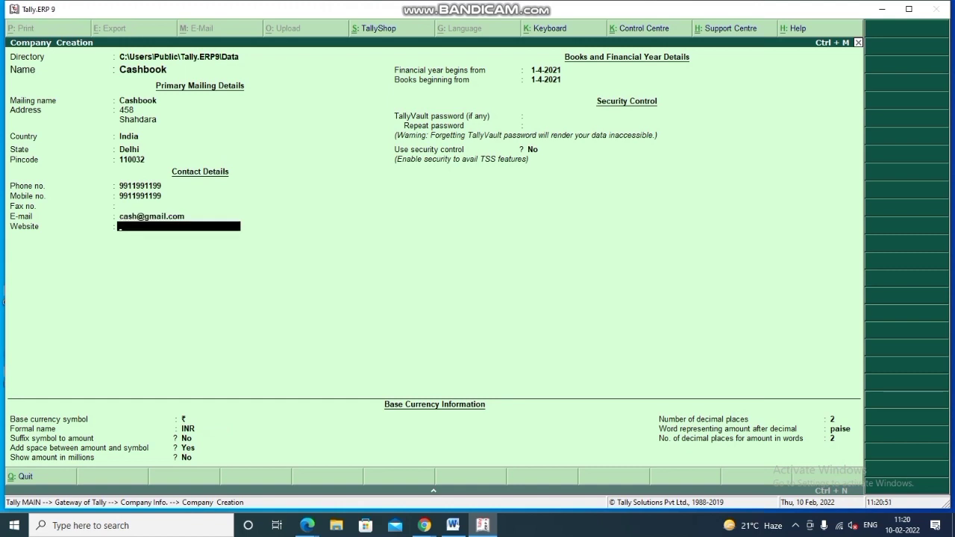
pyautogui.write('www.cashkaro.com')
pyautogui.press('Return')
pyautogui.press('Return')
pyautogui.press('Return')
pyautogui.press('Return')
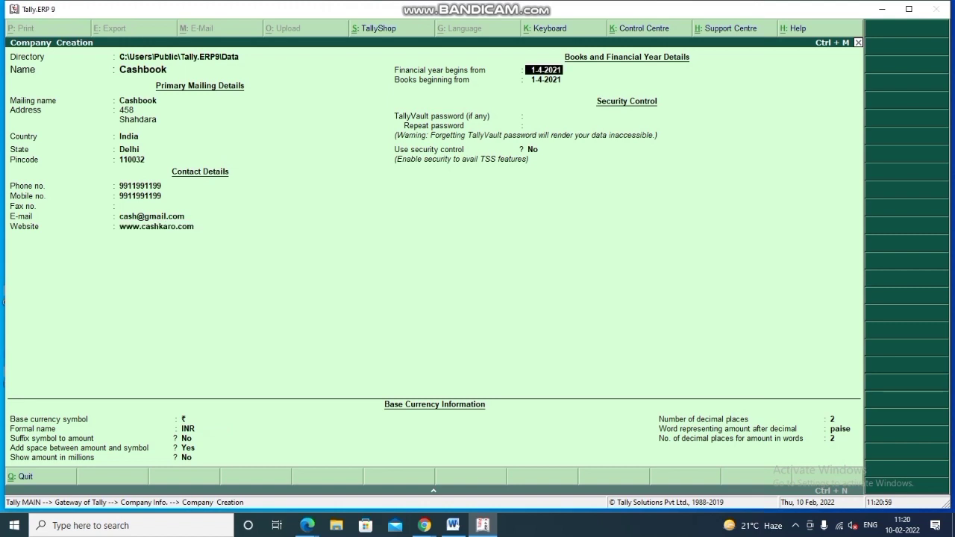
pyautogui.press('Return')
pyautogui.press('Return')
pyautogui.press('Return')
pyautogui.press('Return')
pyautogui.press('Return')
pyautogui.press('Return')
pyautogui.press('Return')
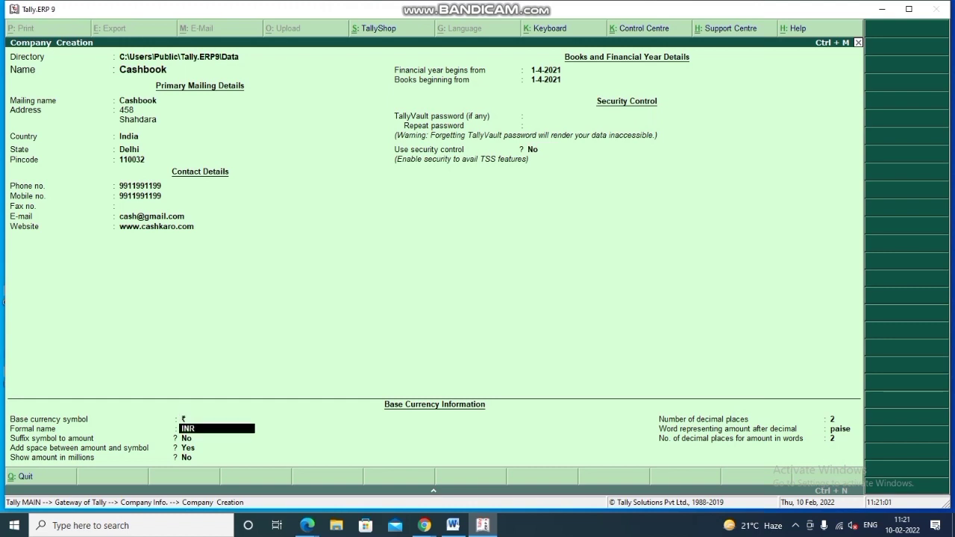
pyautogui.press('Return')
pyautogui.press('Return')
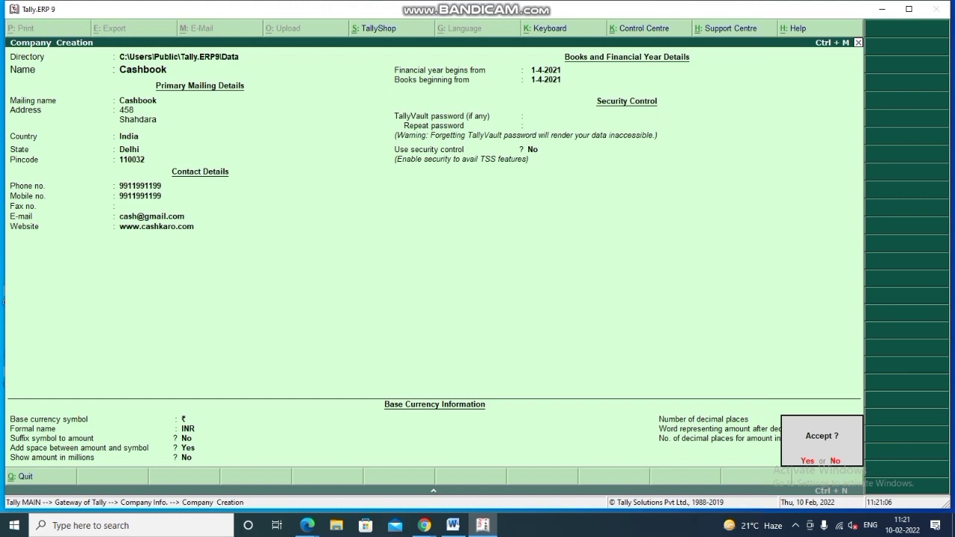
# - Save Cashbook, then set accounting features to Maintain accounts only Yes and bill-wise details No
pyautogui.press('Return')
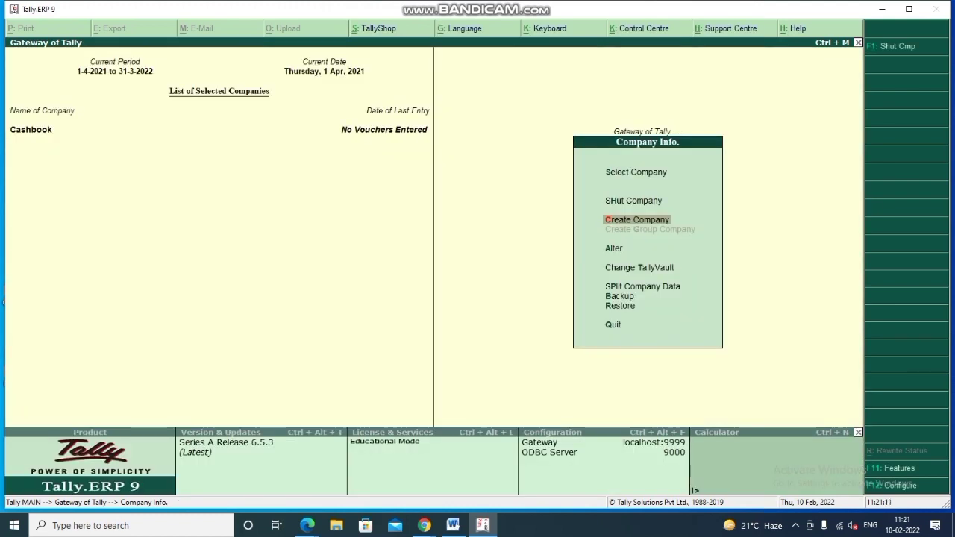
pyautogui.hotkey('ctrl', 'q')
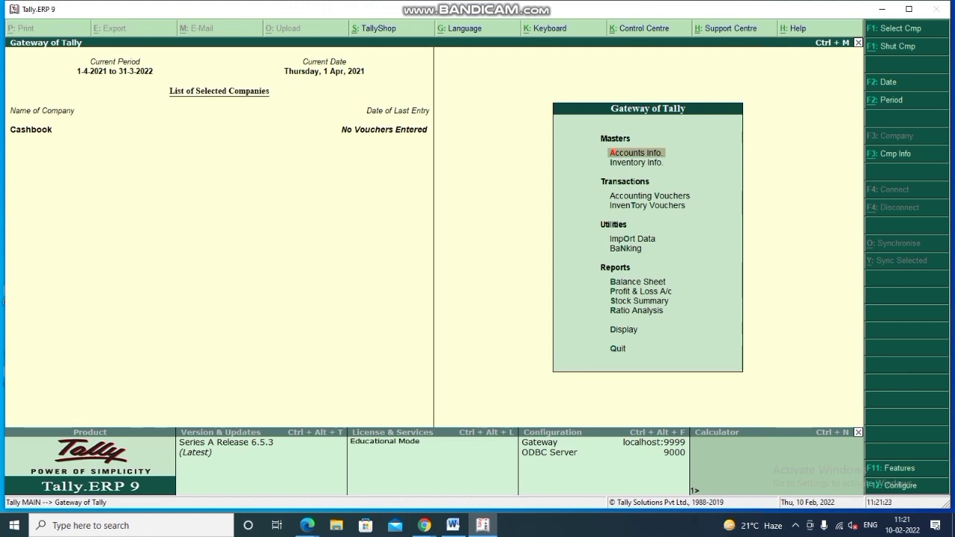
pyautogui.press('F11')
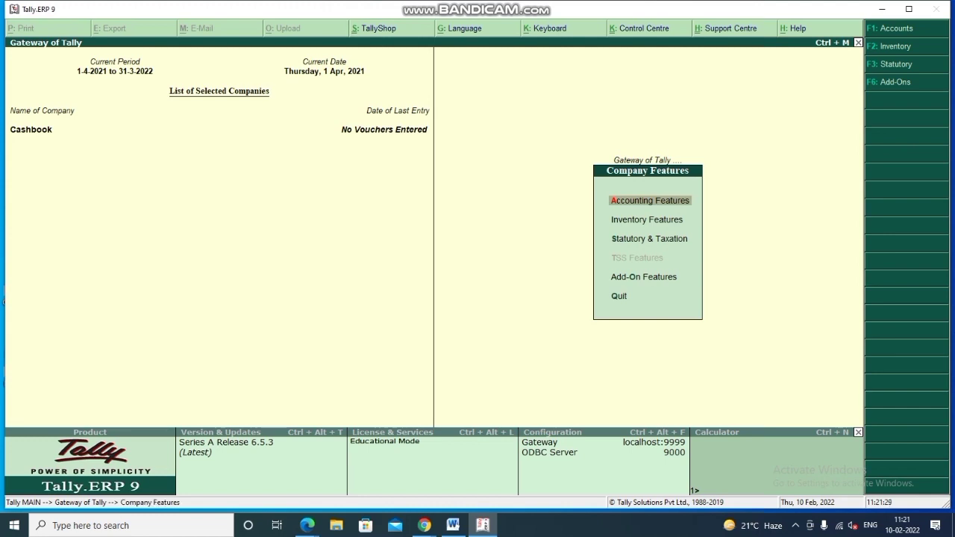
pyautogui.press('Return')
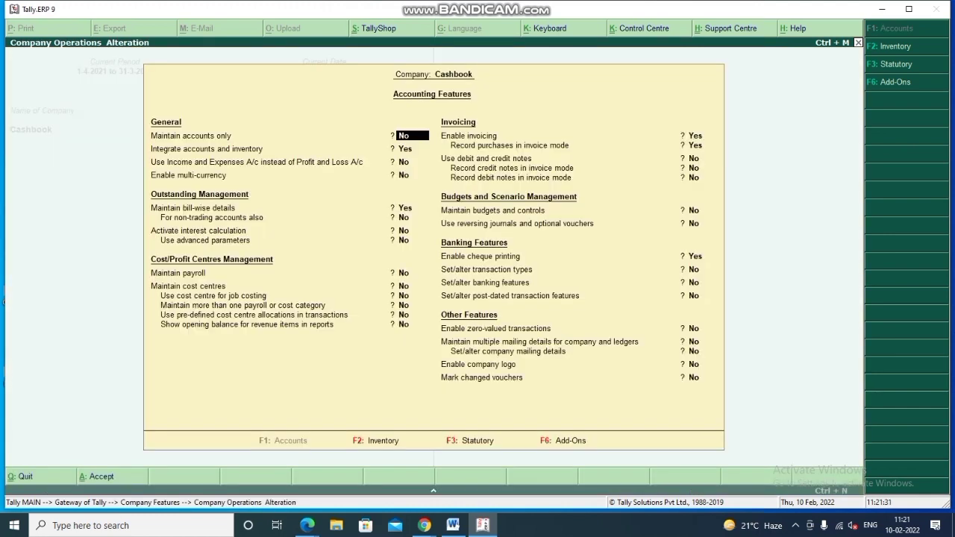
pyautogui.write('yes')
pyautogui.press('Return')
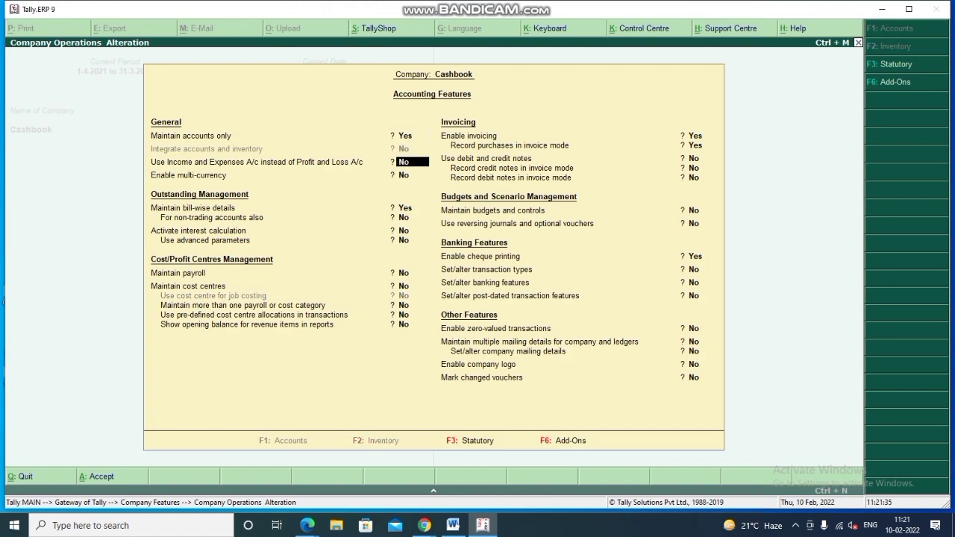
pyautogui.press('Return')
pyautogui.press('Return')
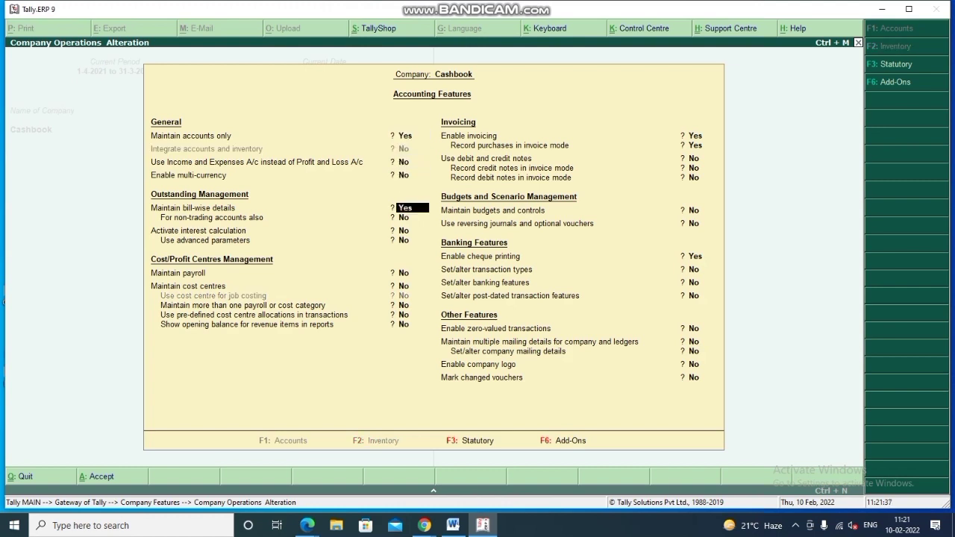
pyautogui.write('no')
pyautogui.press('Return')
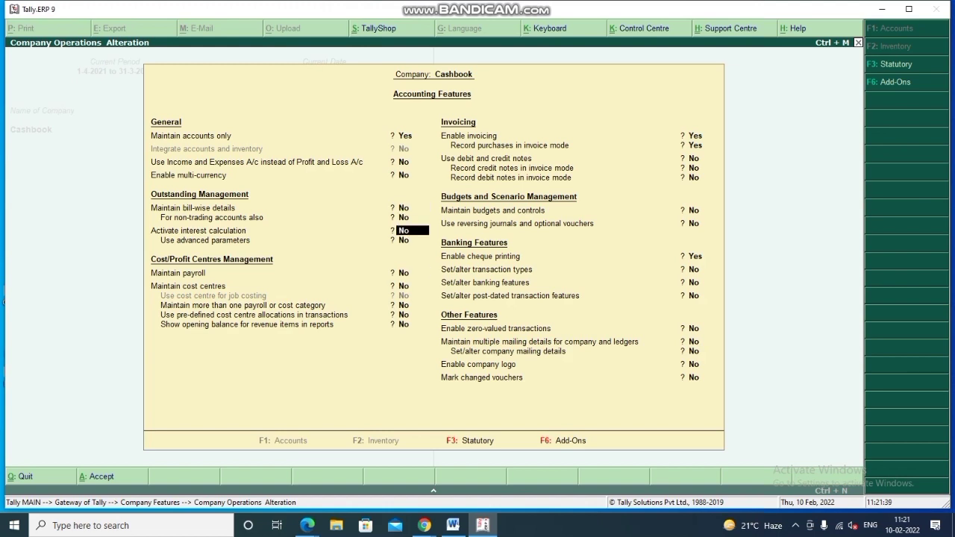
pyautogui.press('Return')
pyautogui.hotkey('ctrl', 'a')
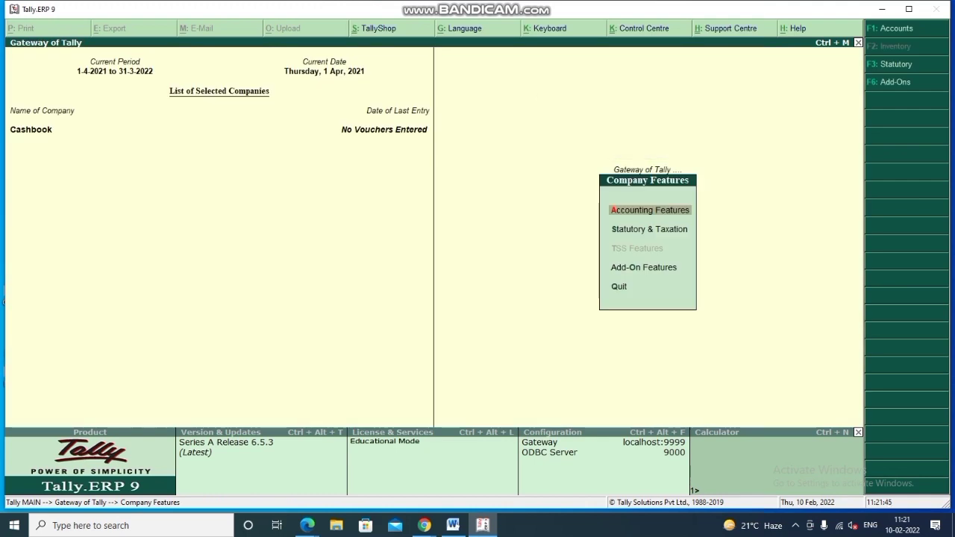
# - Leave Company Features and go back to the Gateway of Tally for Cashbook
pyautogui.press('Escape')
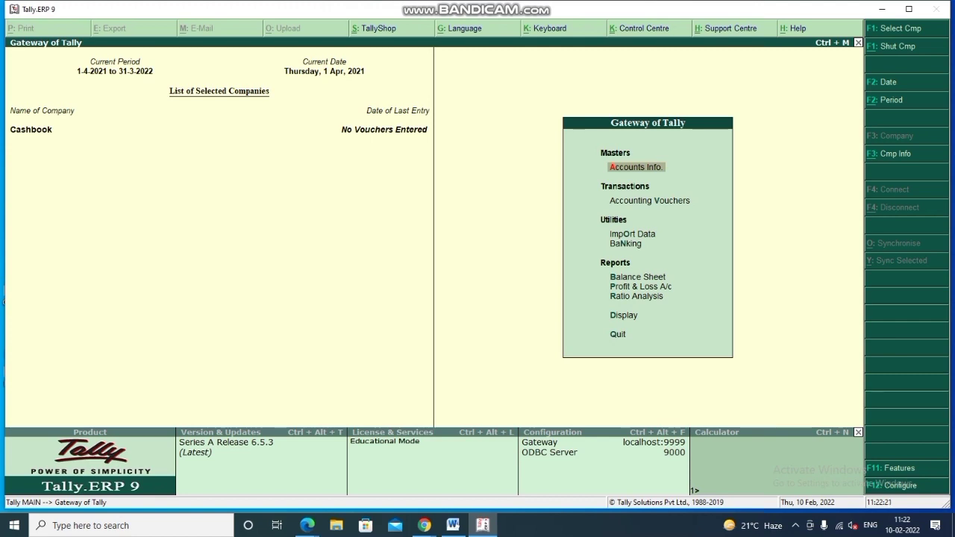
# - Open the Cash ledger via Accounts Info > Ledgers > Alter, then back out unchanged
pyautogui.press('Return')
pyautogui.press('Down')
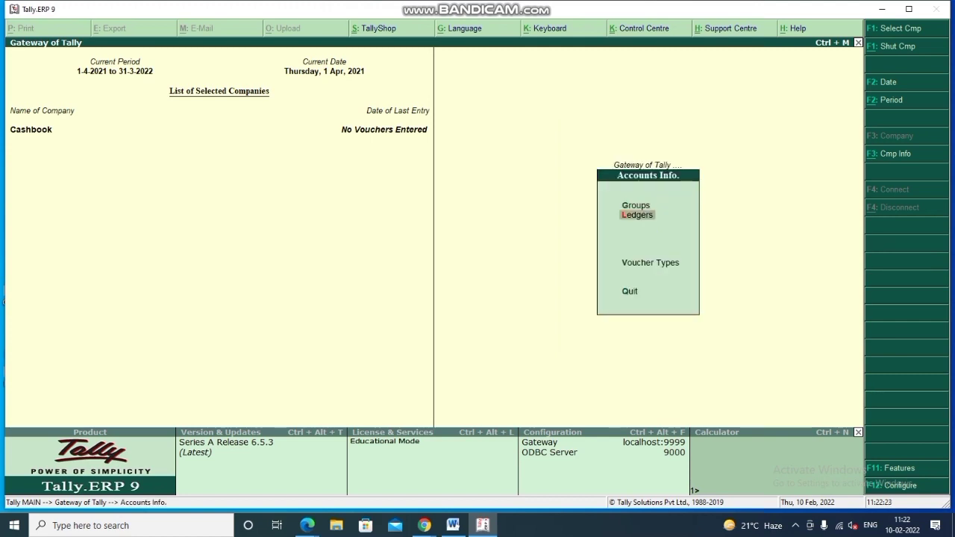
pyautogui.press('Return')
pyautogui.press('Down')
pyautogui.press('Down')
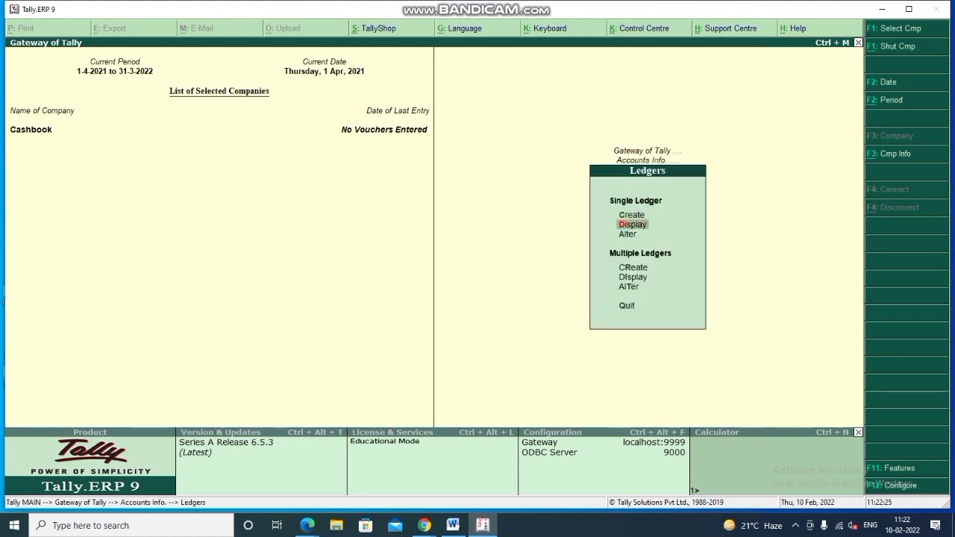
pyautogui.press('Return')
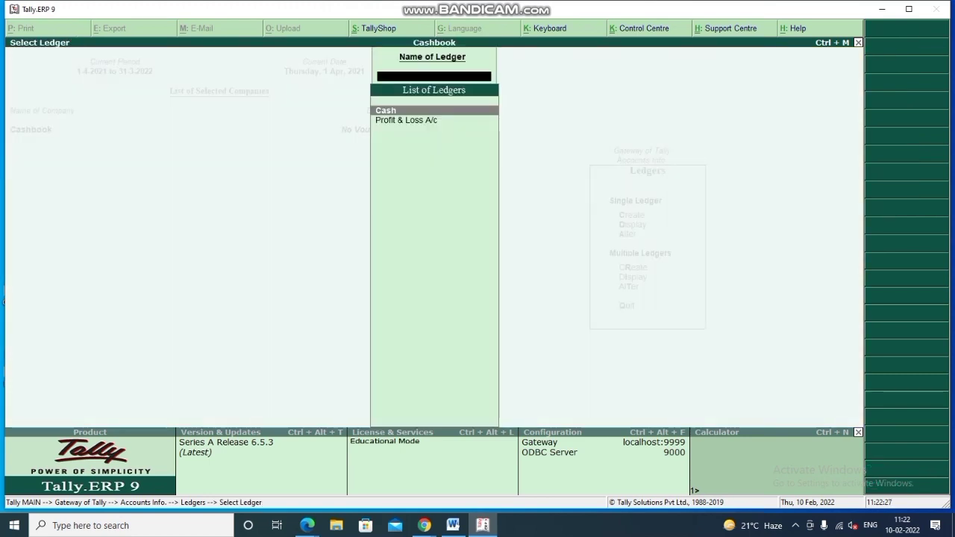
pyautogui.press('Return')
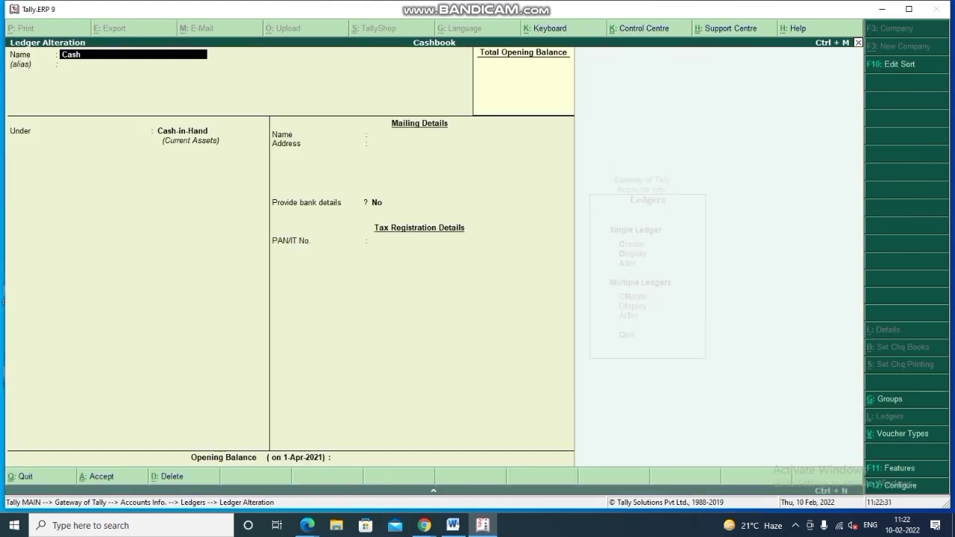
pyautogui.press('Escape')
pyautogui.press('Escape')
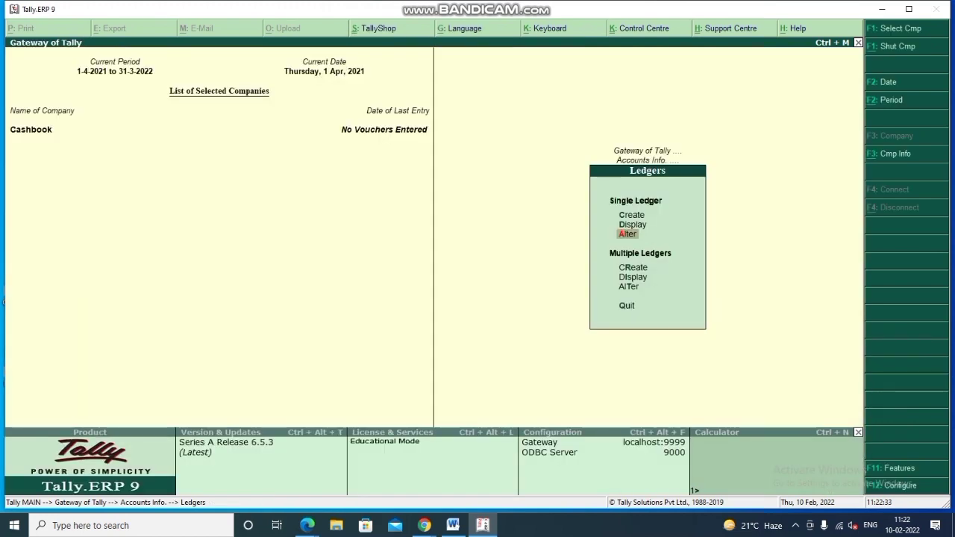
pyautogui.press('Escape')
pyautogui.press('Escape')
# - Reopen the Cash ledger and save an opening balance of 1,879.17 Dr
pyautogui.press('Return')
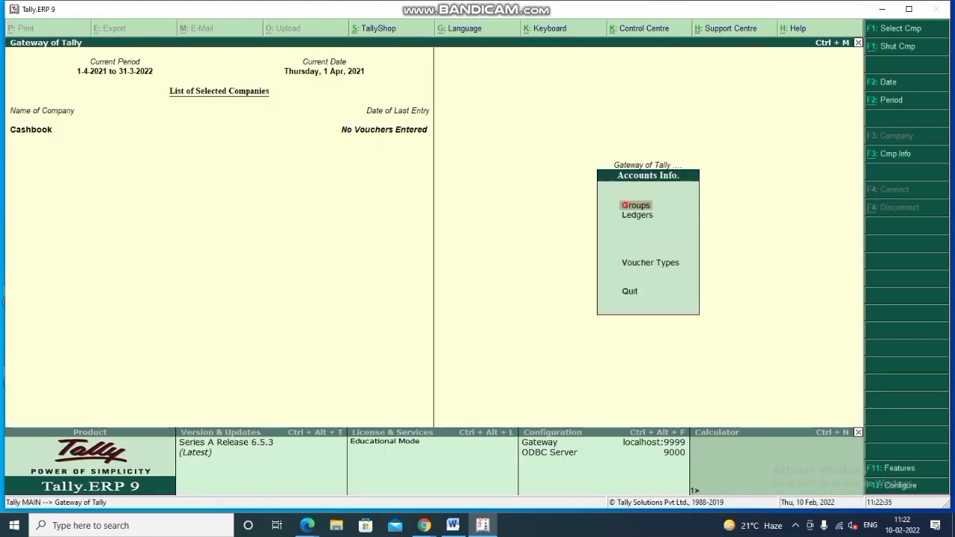
pyautogui.press('Down')
pyautogui.press('Return')
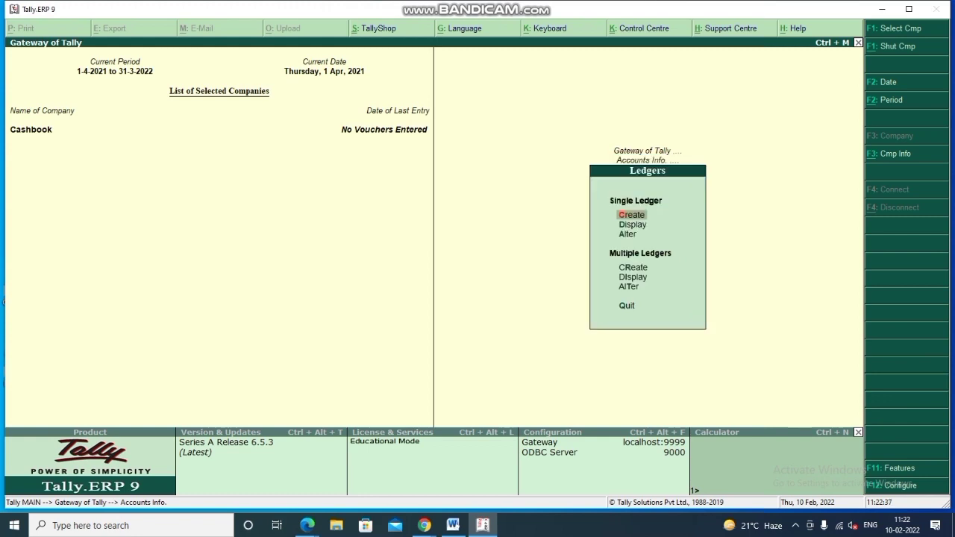
pyautogui.press('Down')
pyautogui.press('Down')
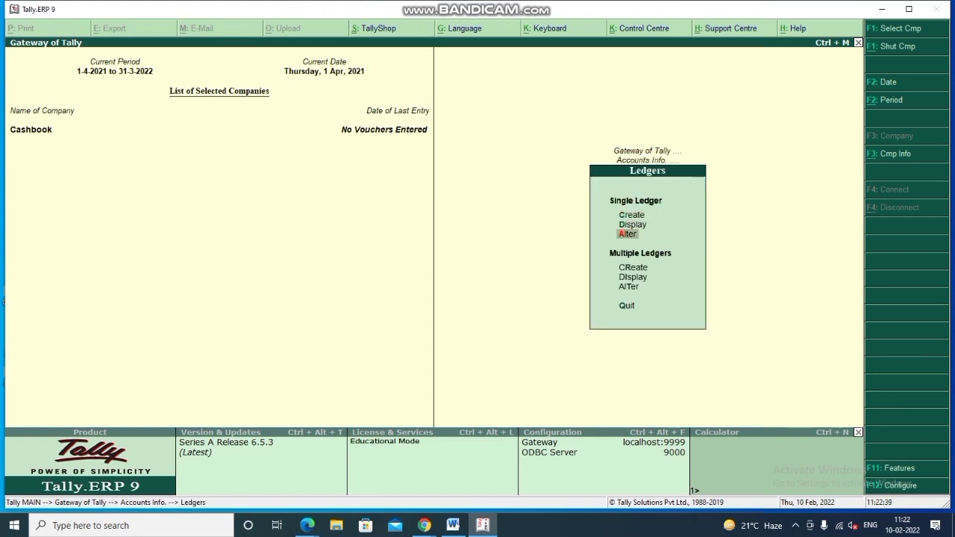
pyautogui.press('Return')
pyautogui.press('Return')
pyautogui.press('Return')
pyautogui.press('Return')
pyautogui.press('Return')
pyautogui.press('Return')
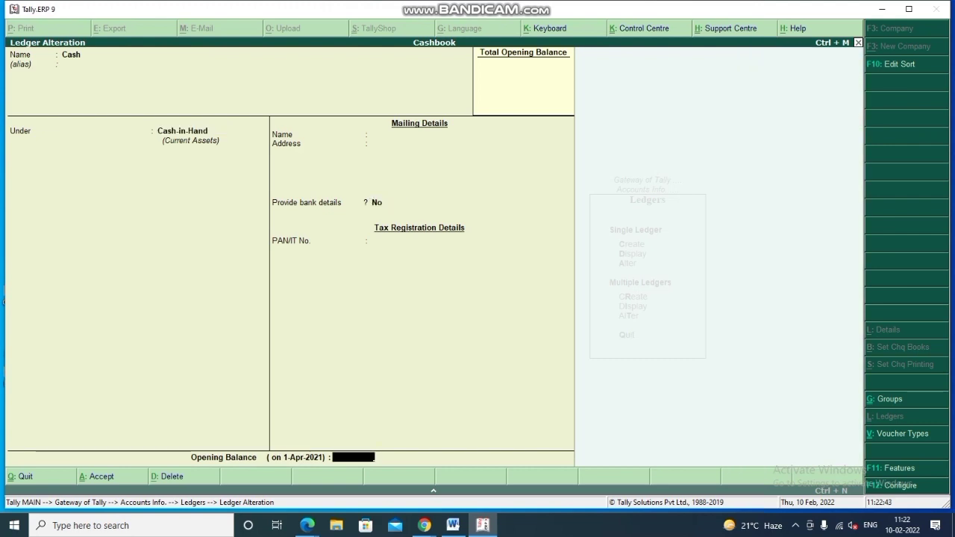
pyautogui.write('1879')
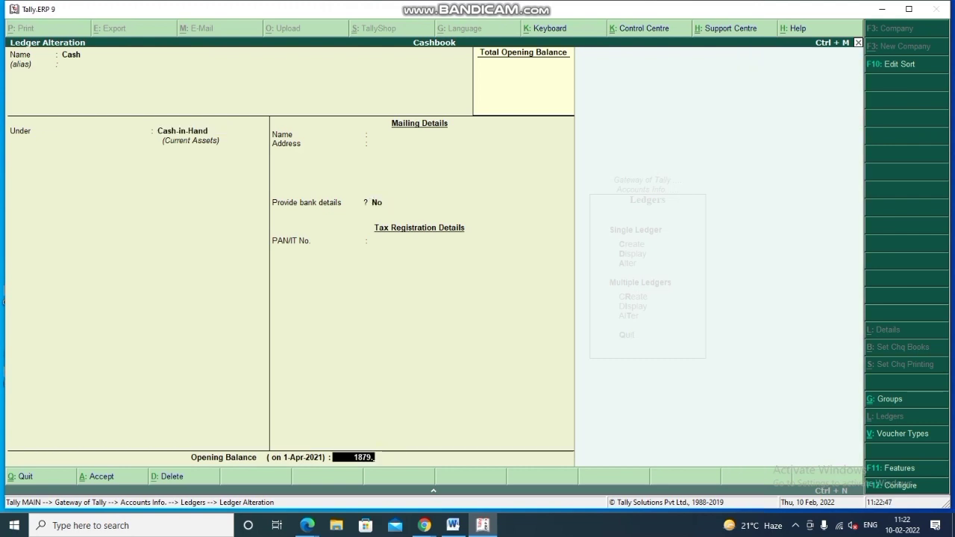
pyautogui.write('.17')
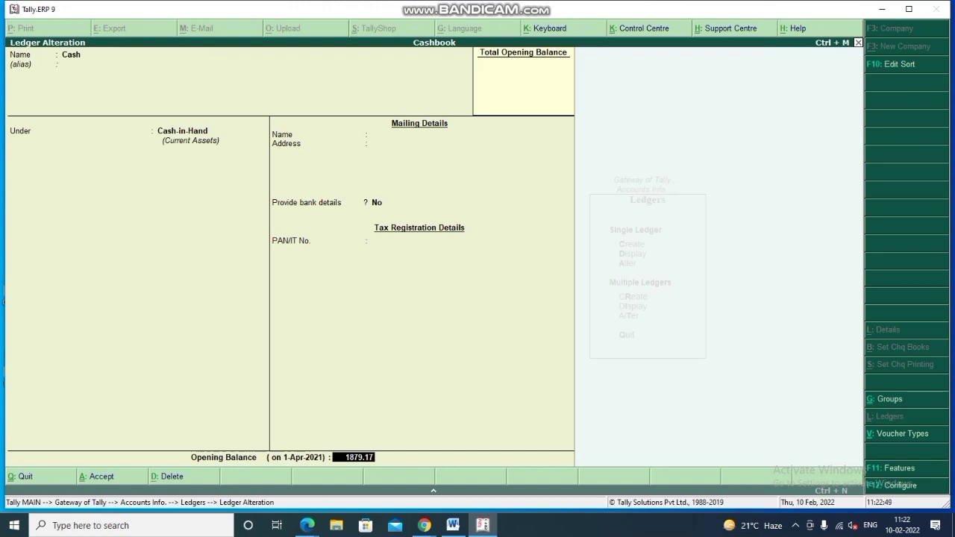
pyautogui.press('Return')
pyautogui.press('Return')
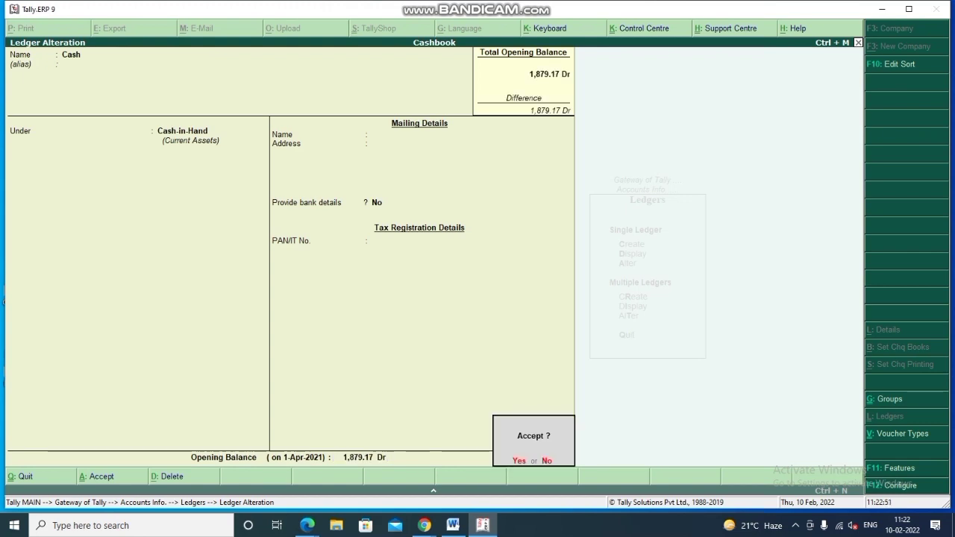
pyautogui.press('Return')
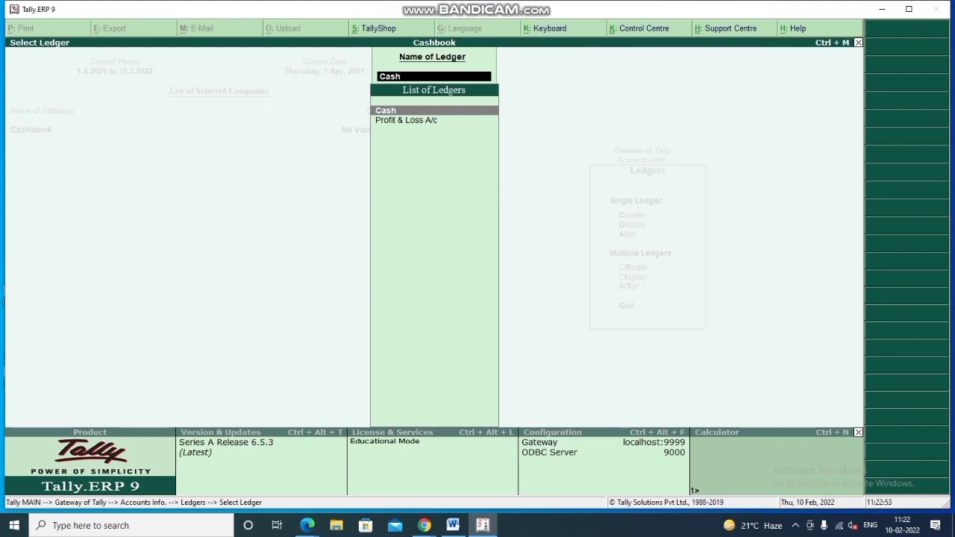
pyautogui.press('Escape')
pyautogui.press('Escape')
pyautogui.press('Escape')
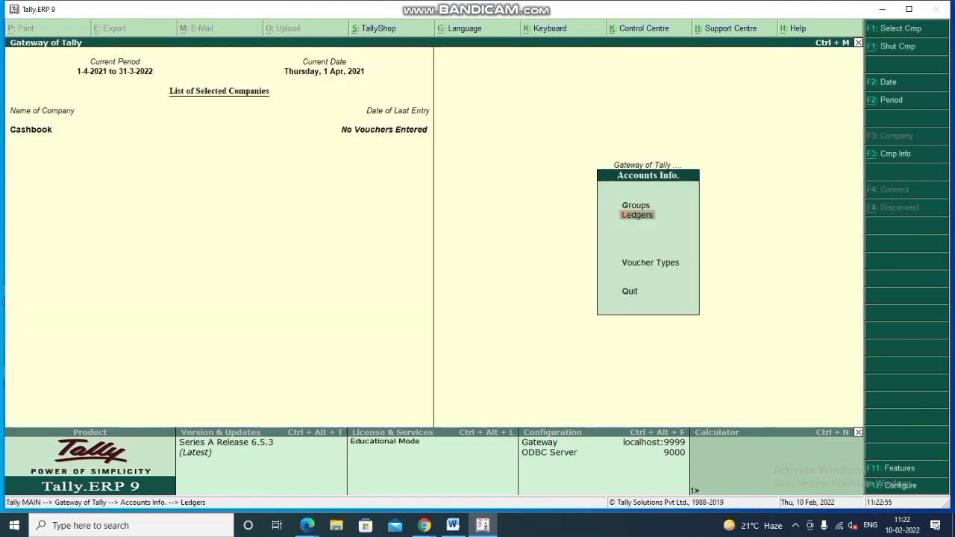
# - Open Accounting Vouchers from the Gateway and switch to a Receipt voucher with F6
pyautogui.press('Escape')
pyautogui.press('Down')
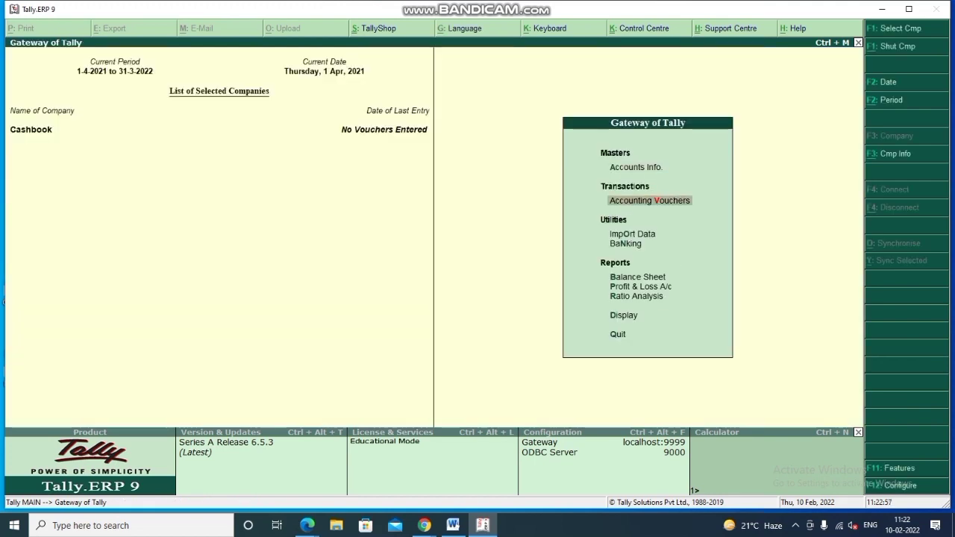
pyautogui.press('Return')
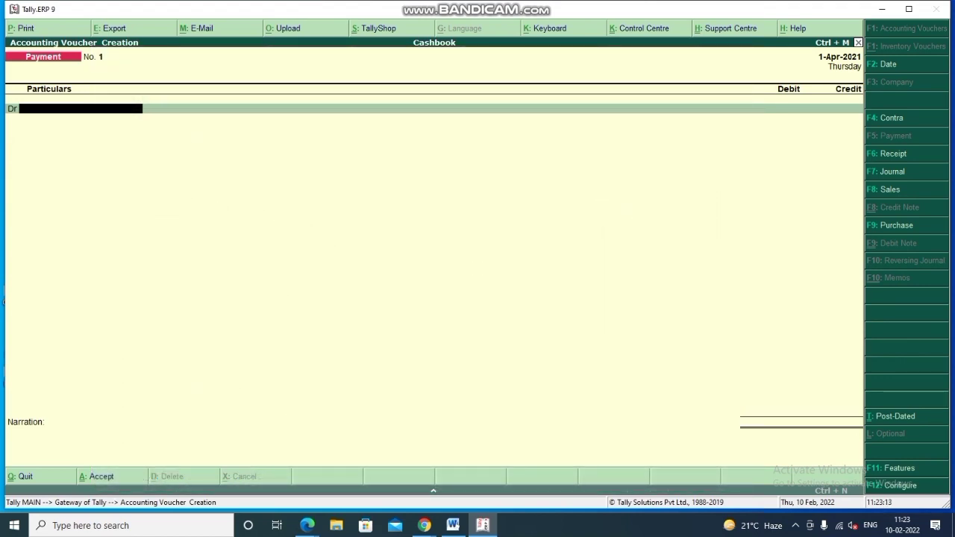
pyautogui.press('F6')
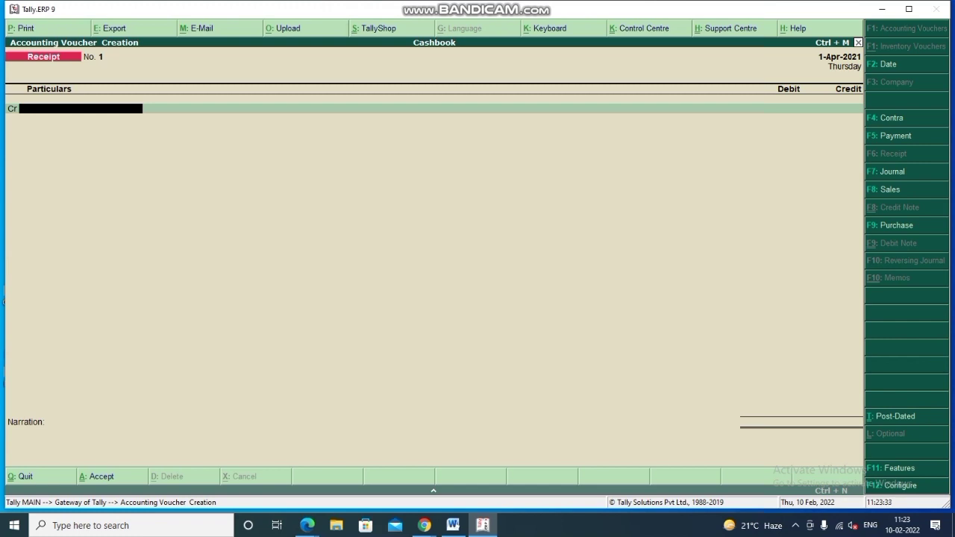
# - Create a new customer ledger under Sundry Debtors from within the receipt voucher
pyautogui.hotkey('alt', 'c')
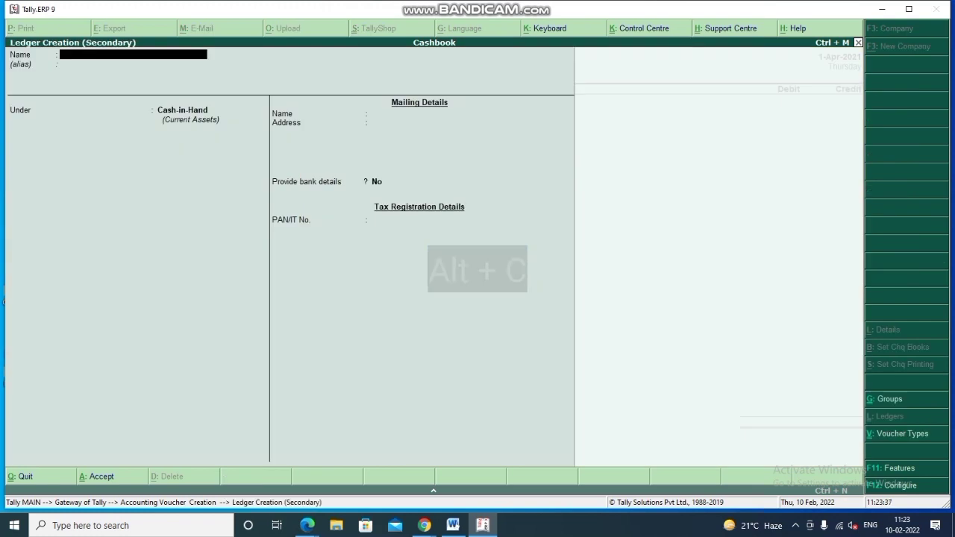
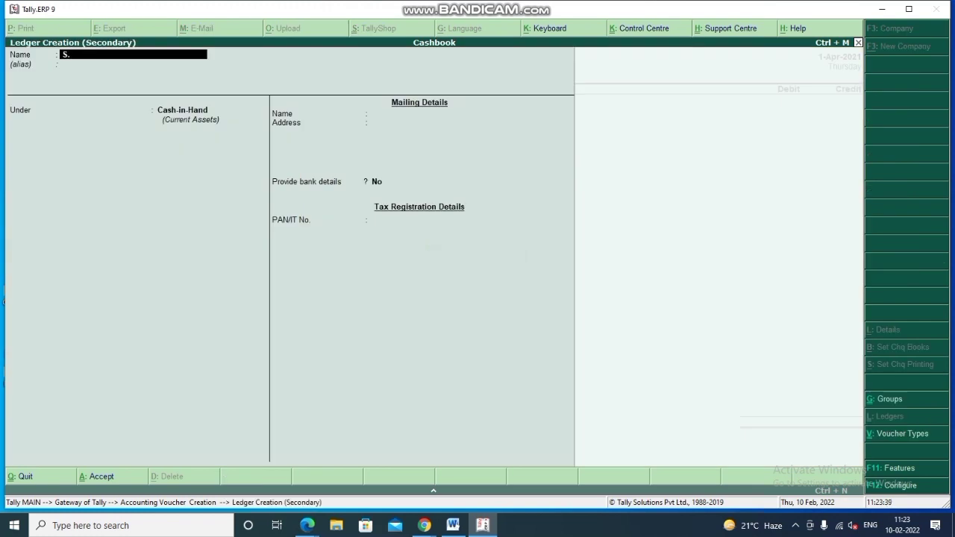
pyautogui.press('Return')
pyautogui.press('Return')
pyautogui.write('Sund')
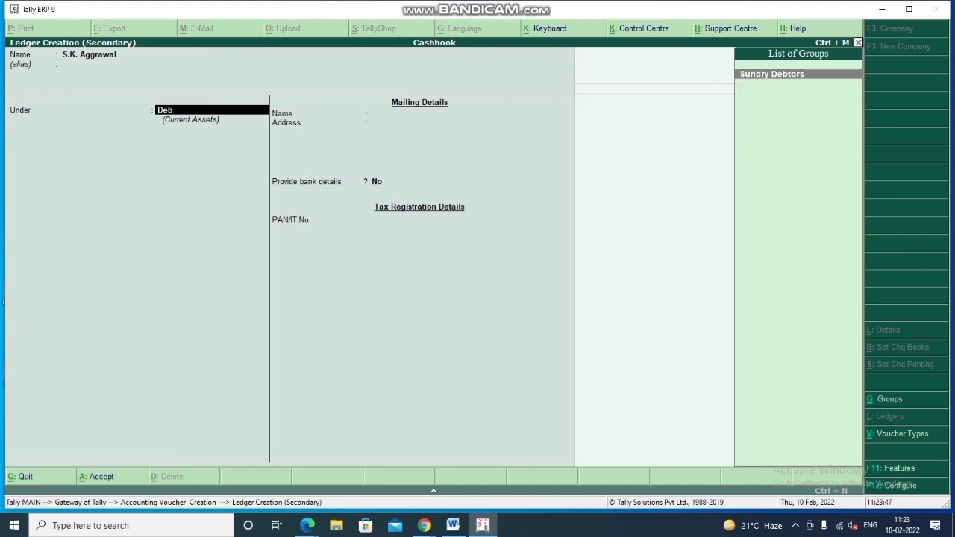
pyautogui.press('Return')
pyautogui.press('Return')
pyautogui.press('Return')
pyautogui.press('Return')
pyautogui.press('Return')
pyautogui.press('Return')
pyautogui.press('Return')
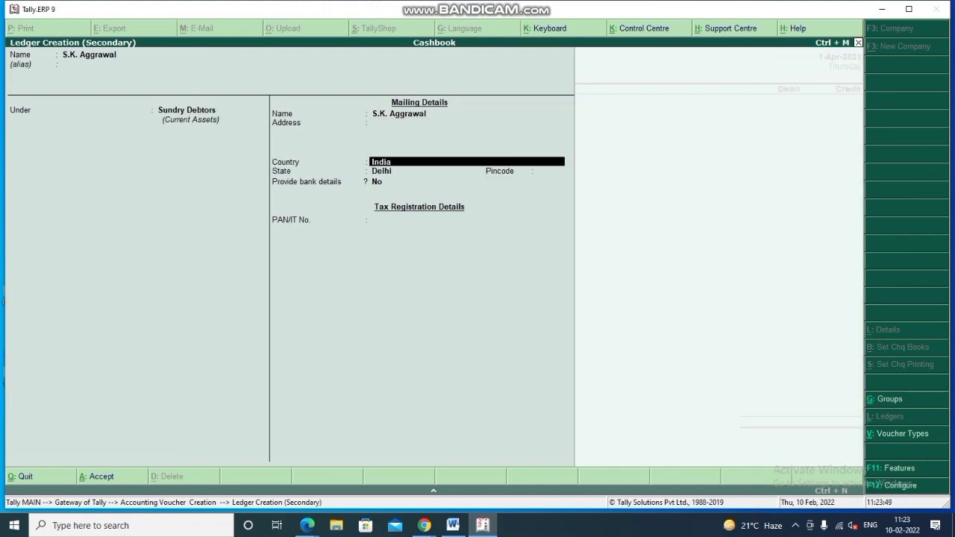
pyautogui.press('Return')
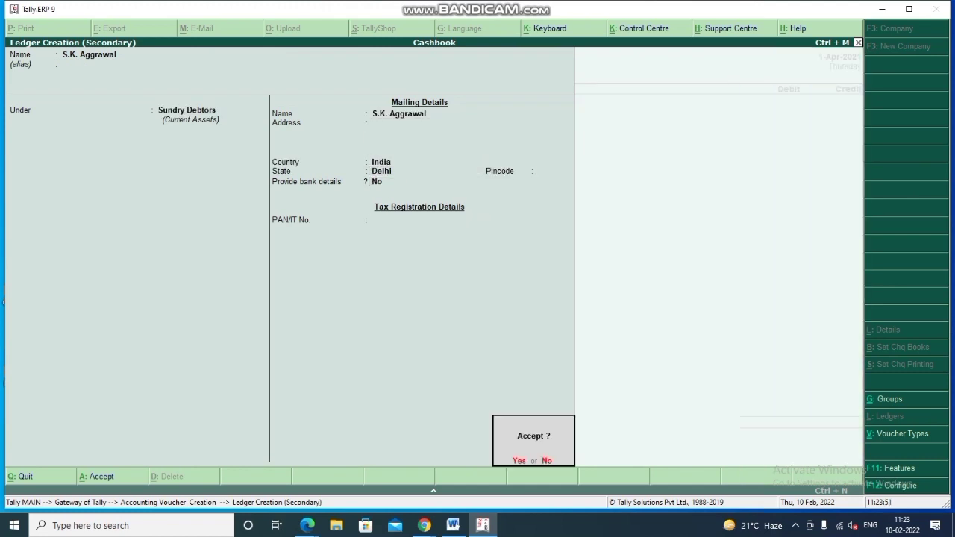
pyautogui.press('Return')
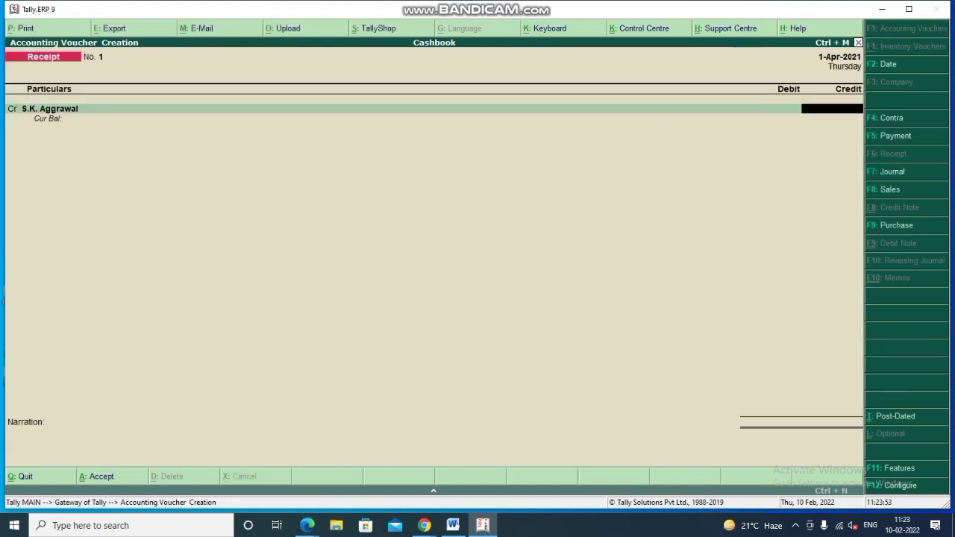
# - Credit the customer 3,400.00, debit Cash, and save the receipt voucher
pyautogui.write('3400')
pyautogui.press('Return')
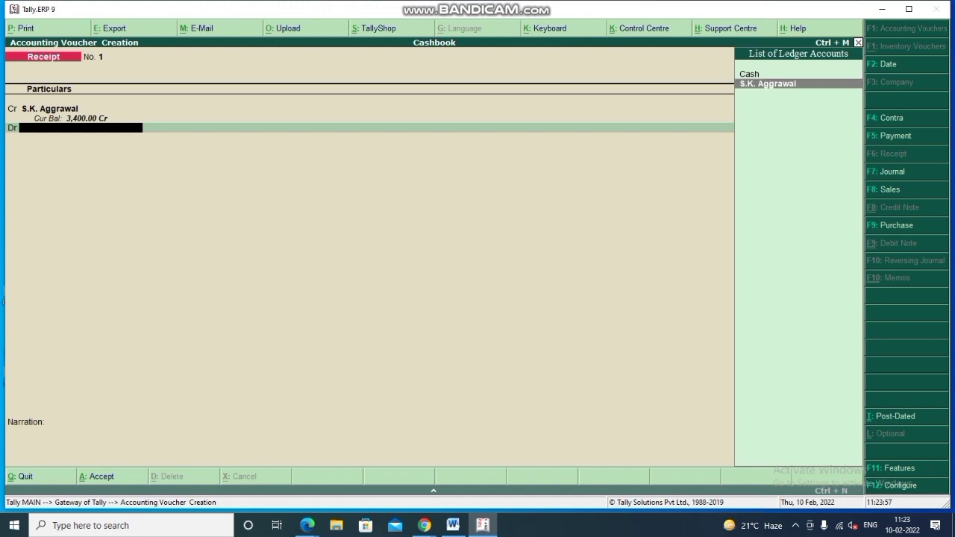
pyautogui.press('Return')
pyautogui.press('Return')
pyautogui.press('Return')
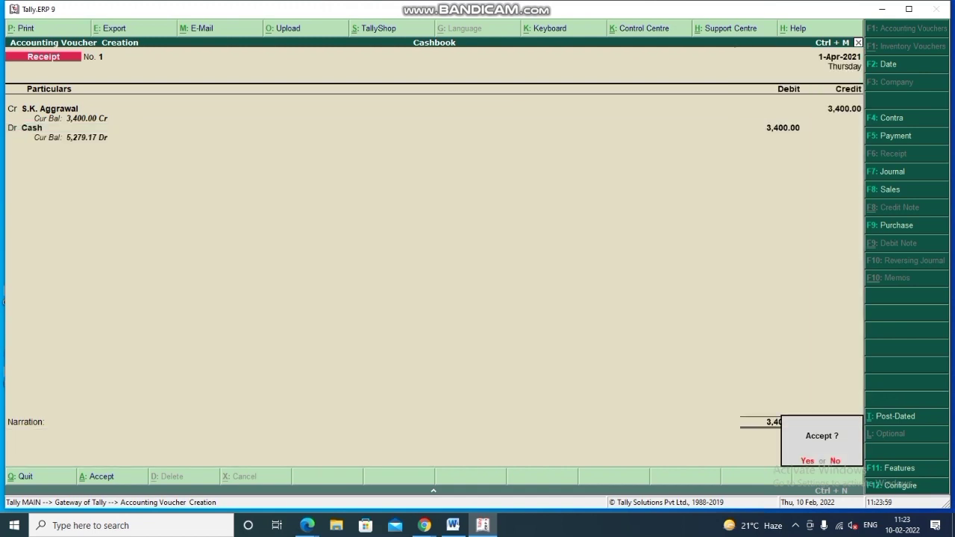
pyautogui.press('Return')
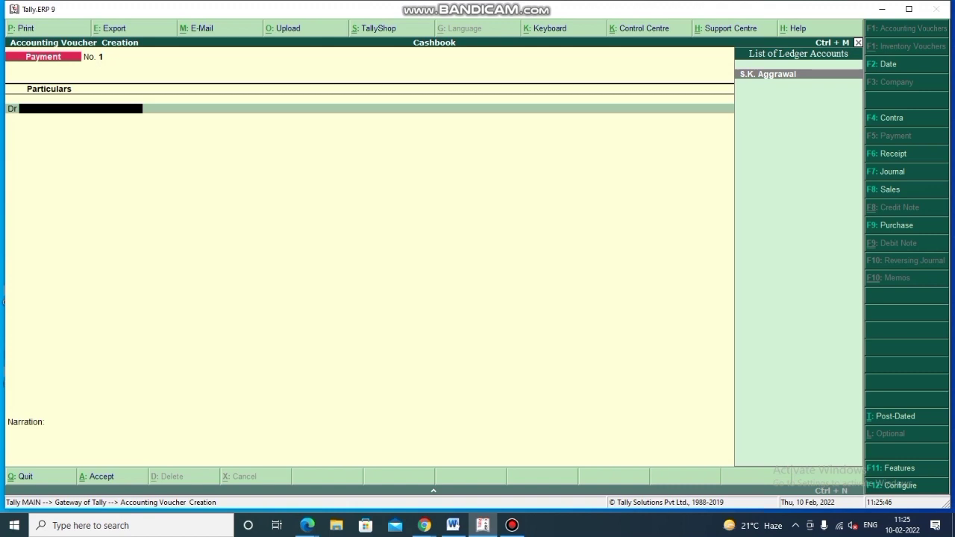
# - Switch to a Payment voucher and create a Drawing A/c ledger under Capital Account
pyautogui.press('F5')
pyautogui.hotkey('alt', 'c')
pyautogui.write('D')
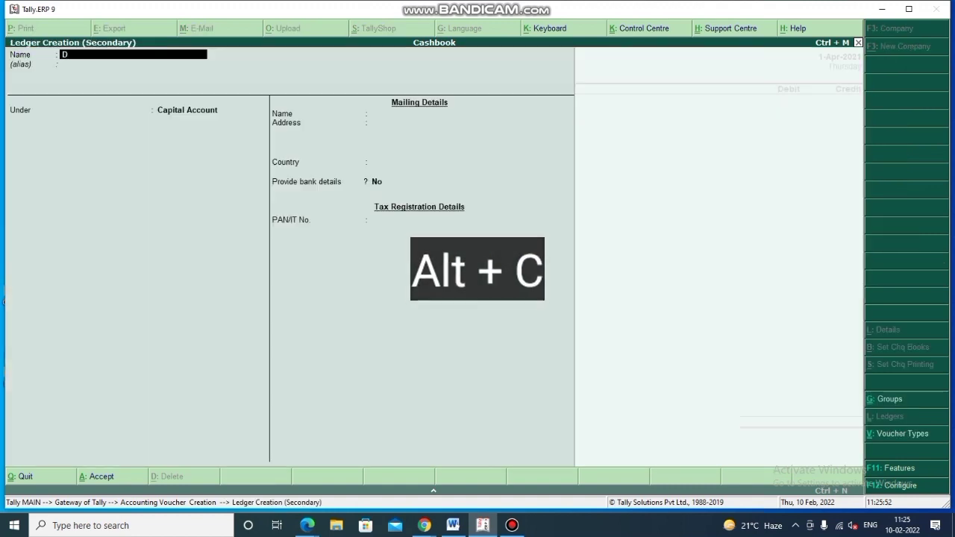
pyautogui.write('rawing a')
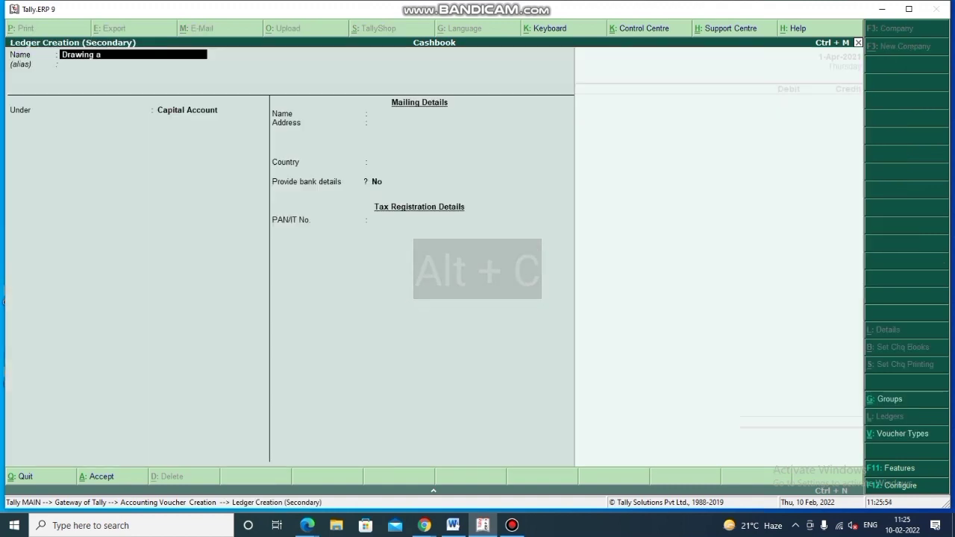
pyautogui.write('/c')
pyautogui.press('Return')
pyautogui.press('Return')
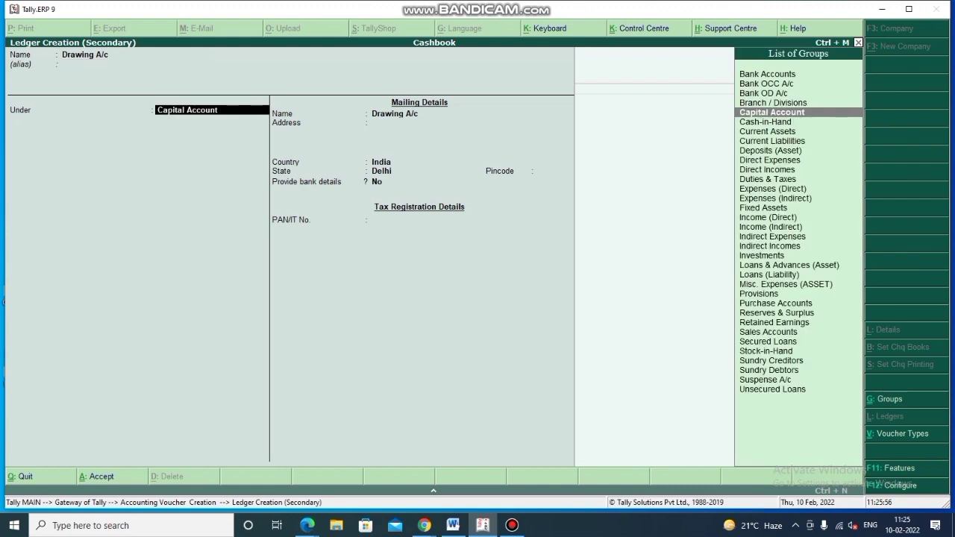
pyautogui.press('Return')
pyautogui.press('Return')
pyautogui.press('Return')
pyautogui.press('Return')
pyautogui.press('Return')
pyautogui.press('Return')
pyautogui.press('Return')
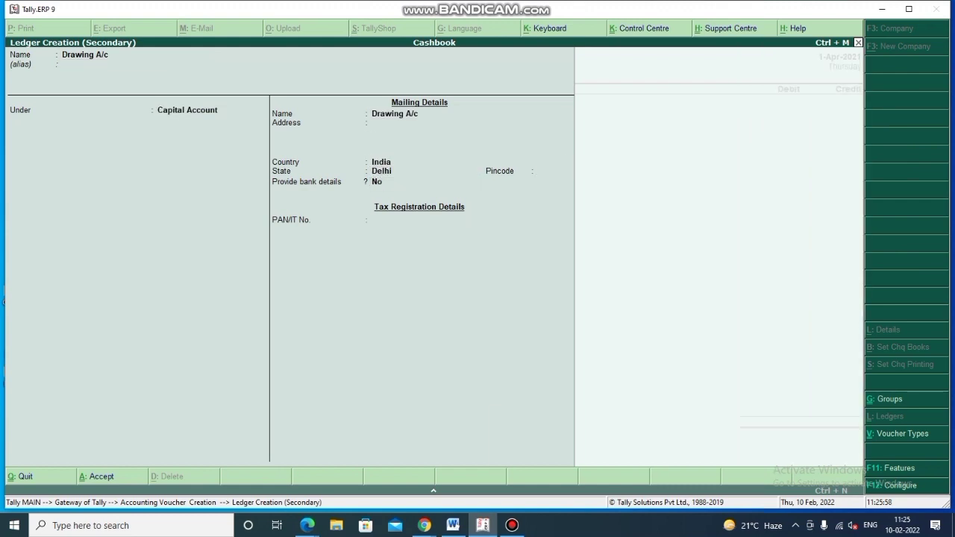
pyautogui.press('Return')
pyautogui.press('Return')
pyautogui.press('Return')
# - Debit Drawing A/c 1,000.00, credit Cash, and save the payment voucher
pyautogui.write('1')
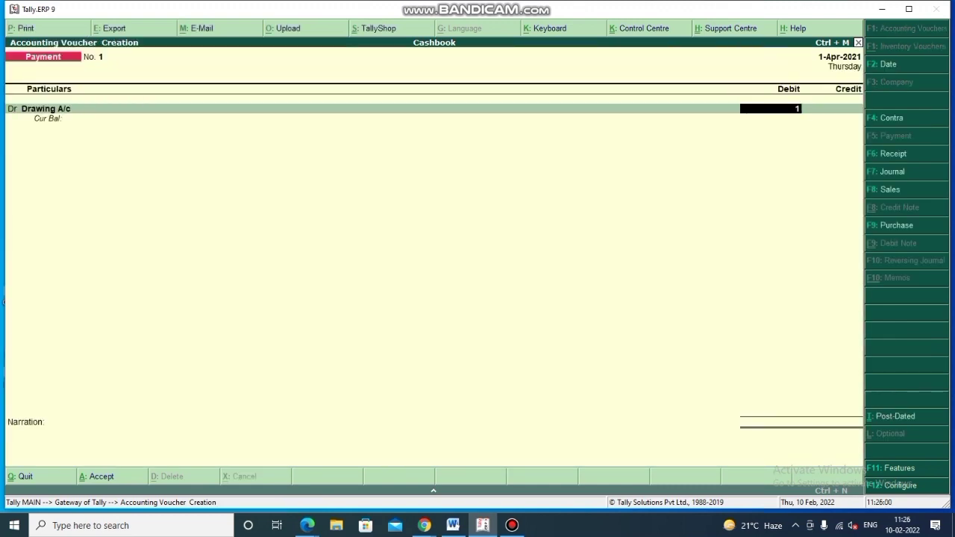
pyautogui.write('000')
pyautogui.press('Return')
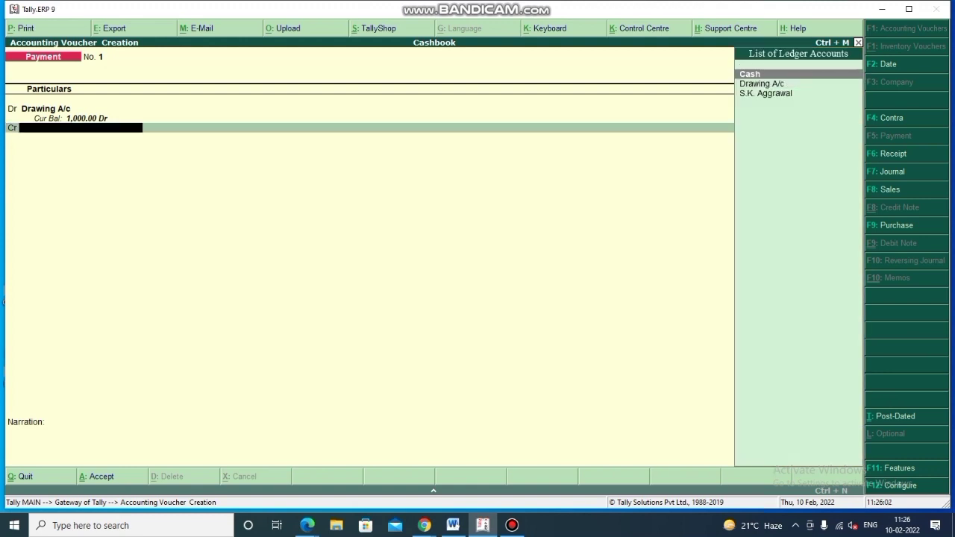
pyautogui.press('Return')
pyautogui.press('Return')
pyautogui.press('Return')
pyautogui.press('Return')
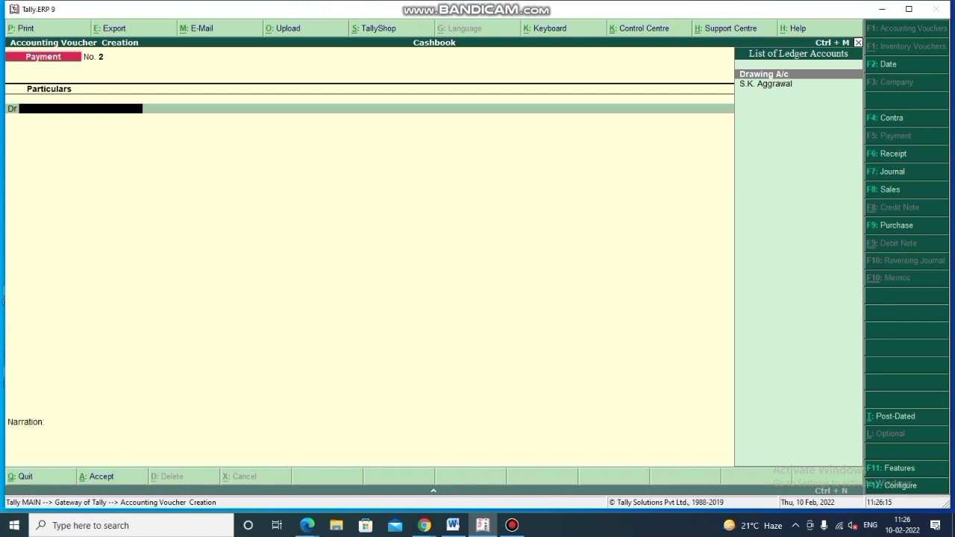
# - Create a Purchase ledger under Purchase Accounts from within the payment voucher
pyautogui.hotkey('alt', 'c')
pyautogui.write('Pu')
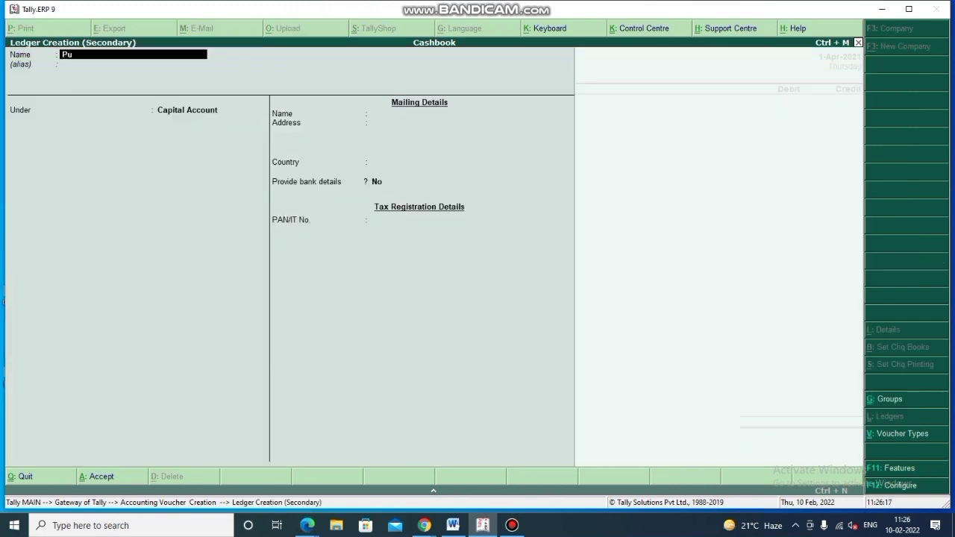
pyautogui.write('rchase')
pyautogui.press('Return')
pyautogui.press('Return')
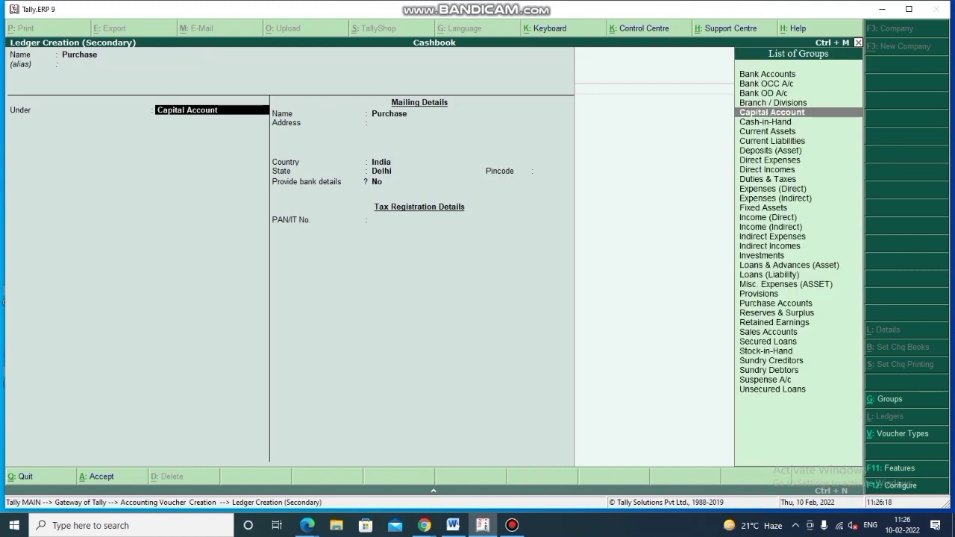
pyautogui.write('Pur')
pyautogui.press('Return')
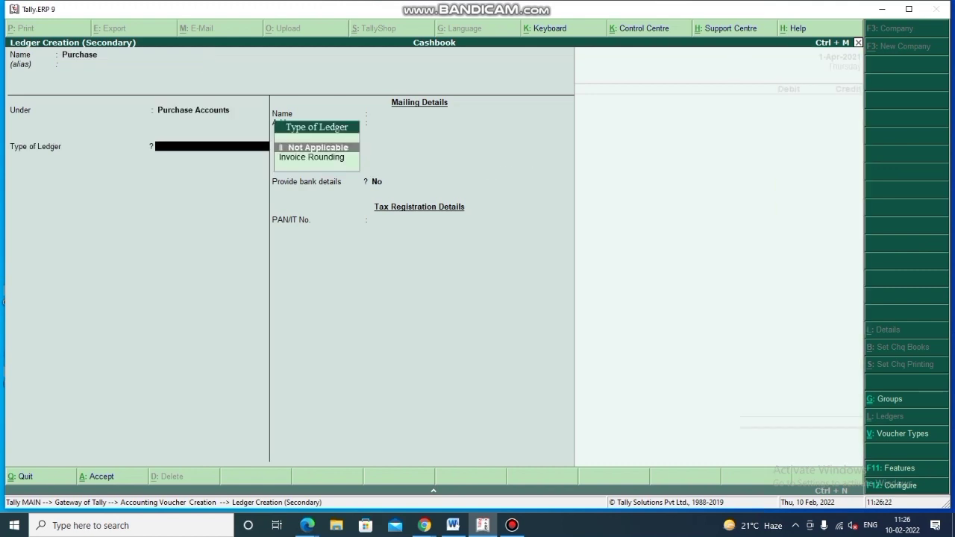
pyautogui.hotkey('ctrl', 'a')
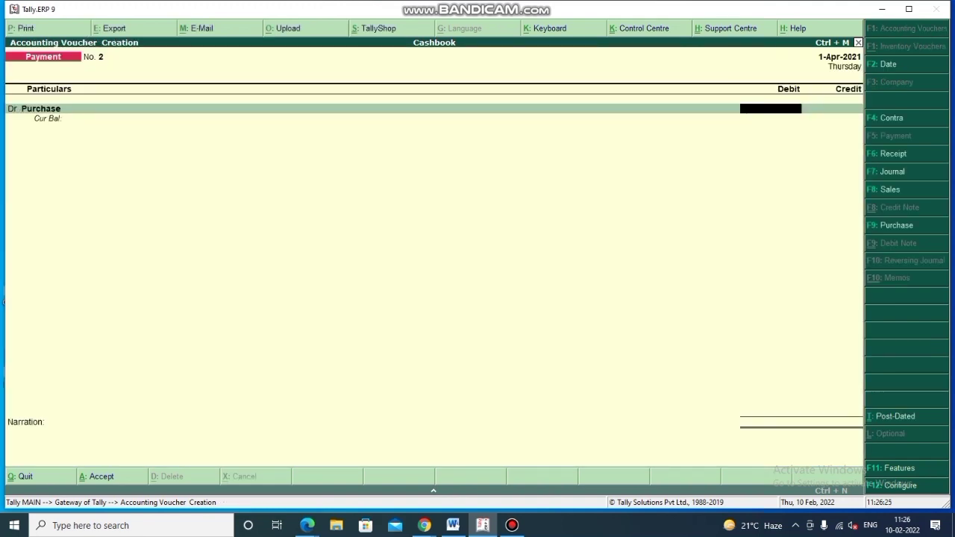
# - Debit Purchase 1,500, credit Cash, and accept the payment voucher with no narration
pyautogui.write('1500')
pyautogui.press('Return')
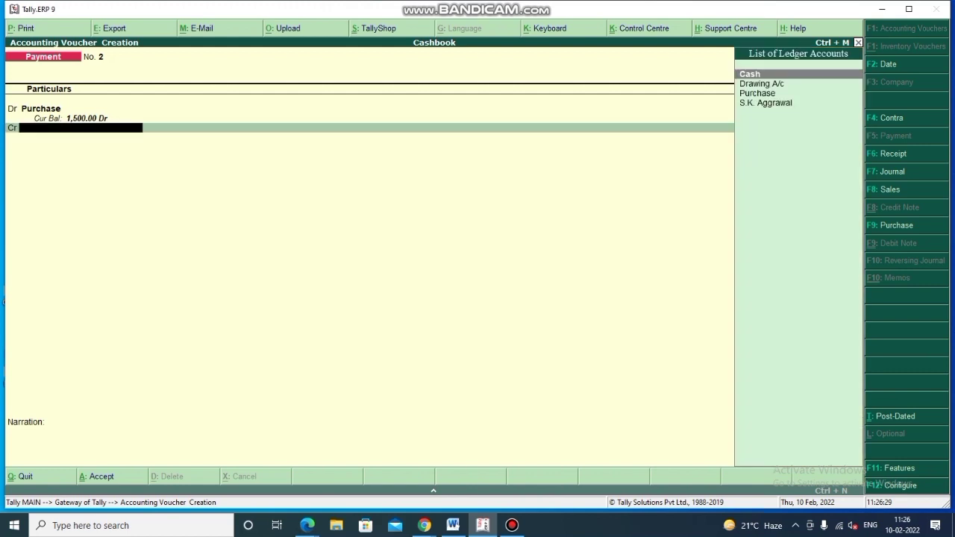
pyautogui.press('Down')
pyautogui.press('Up')
pyautogui.press('Return')
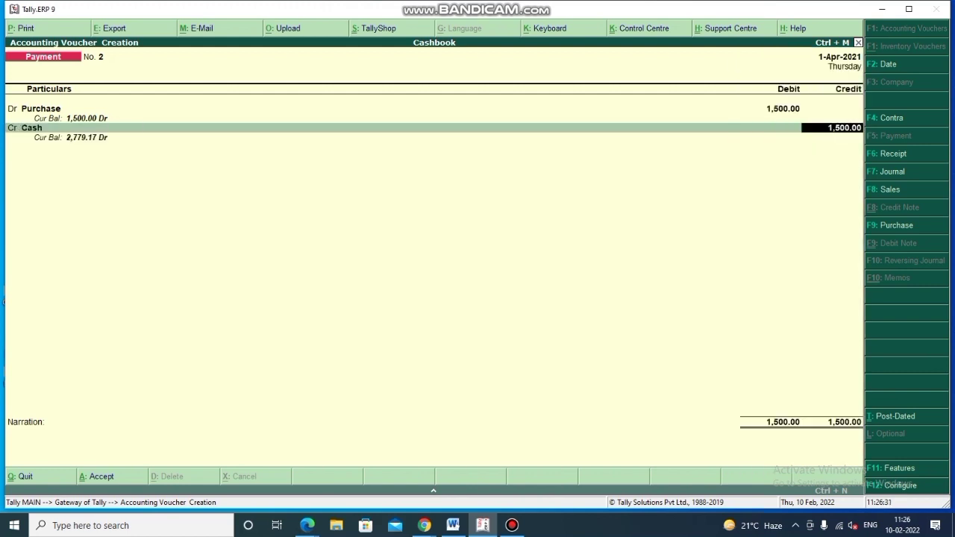
pyautogui.press('Return')
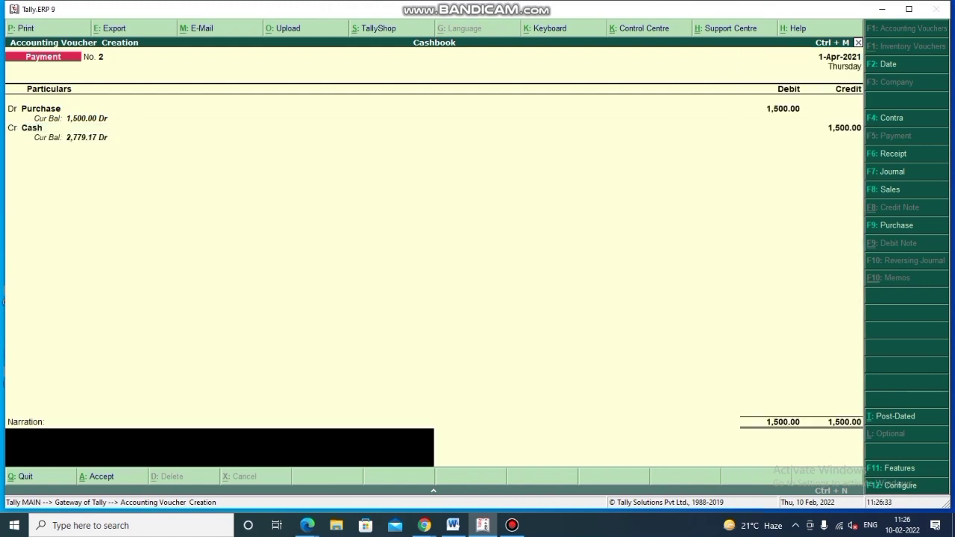
pyautogui.press('Return')
pyautogui.press('Return')
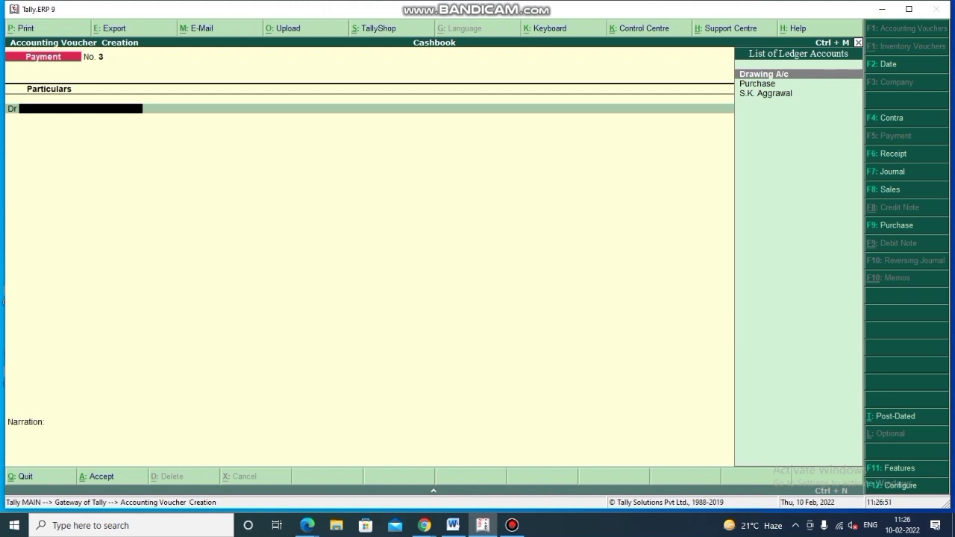
# - Switch to a Receipt voucher and create a Sales ledger under Sales Accounts
pyautogui.press('F6')
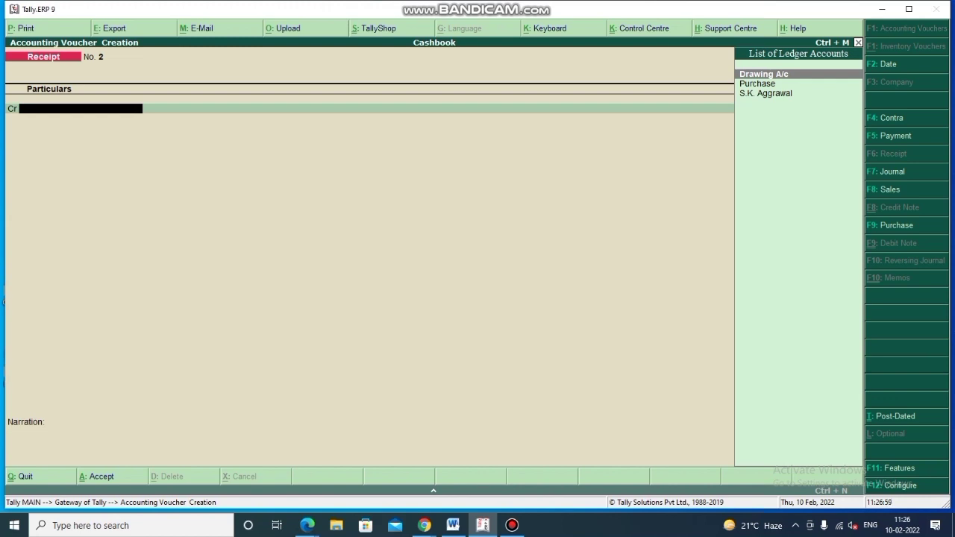
pyautogui.hotkey('alt', 'c')
pyautogui.write('Sales')
pyautogui.press('Return')
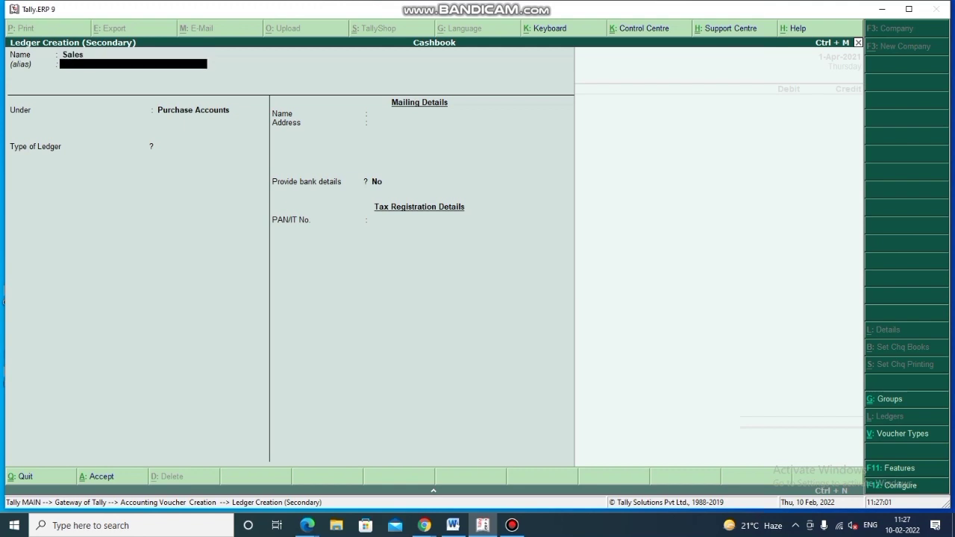
pyautogui.press('Return')
pyautogui.write('Sale')
pyautogui.press('Return')
pyautogui.press('Return')
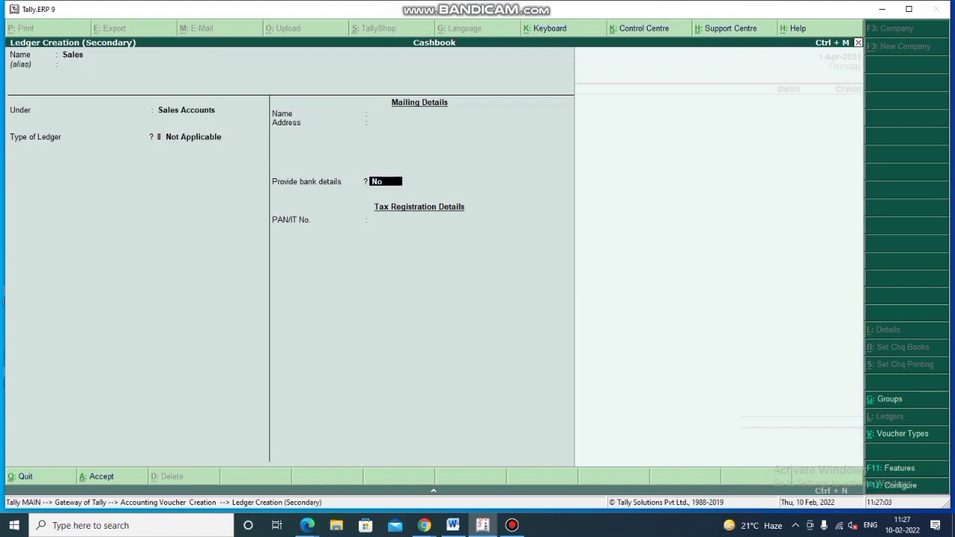
pyautogui.press('Return')
pyautogui.press('Return')
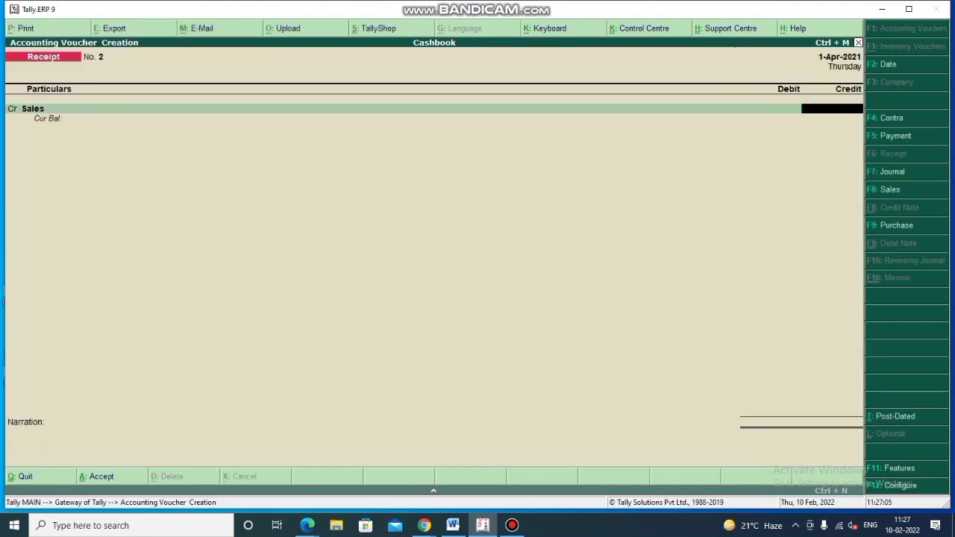
# - Credit Sales 1,860, debit Cash, and save receipt voucher No. 2
pyautogui.write('1860')
pyautogui.press('Return')
pyautogui.press('Return')
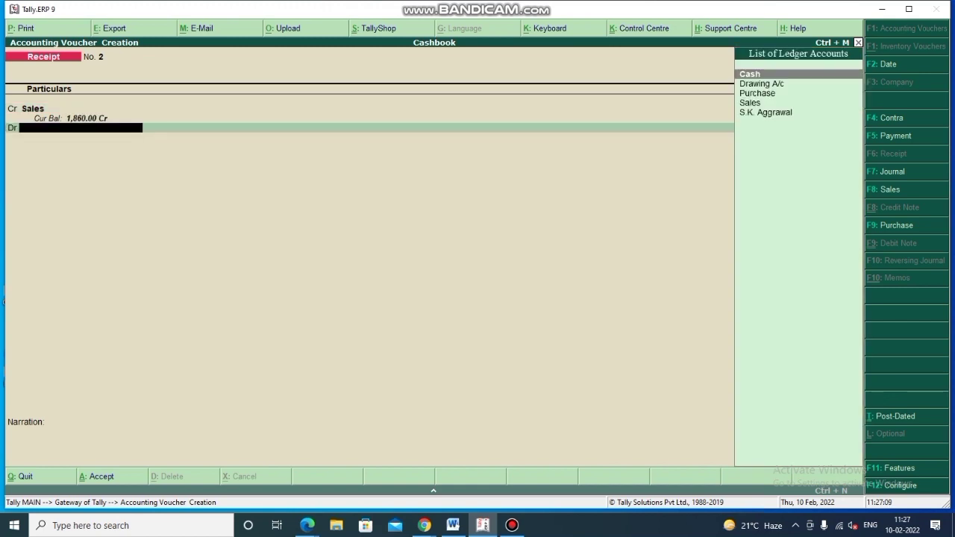
pyautogui.press('Return')
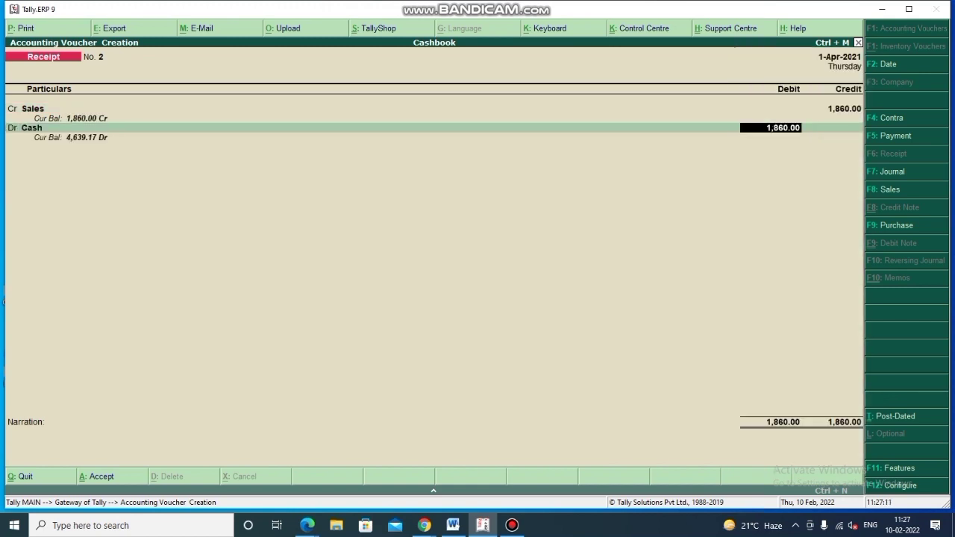
pyautogui.press('Return')
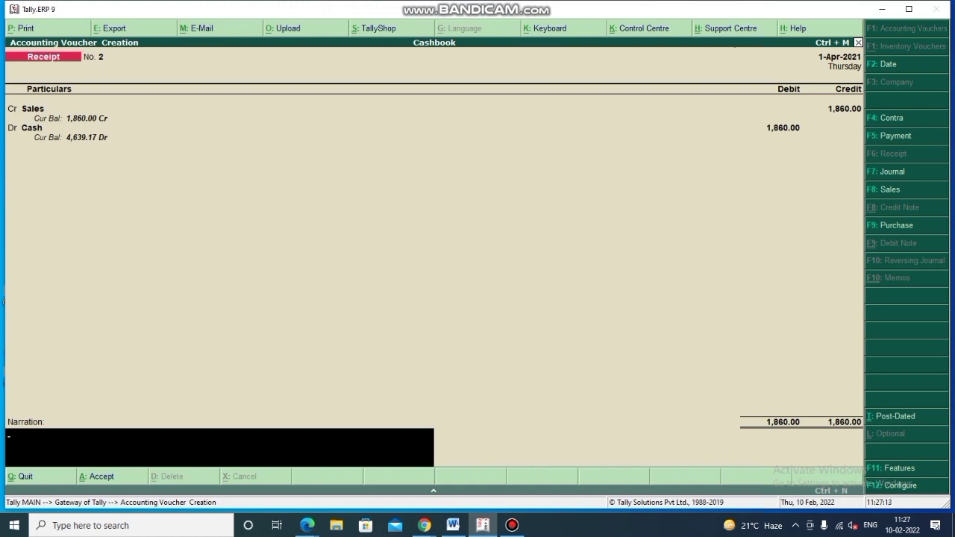
pyautogui.press('Return')
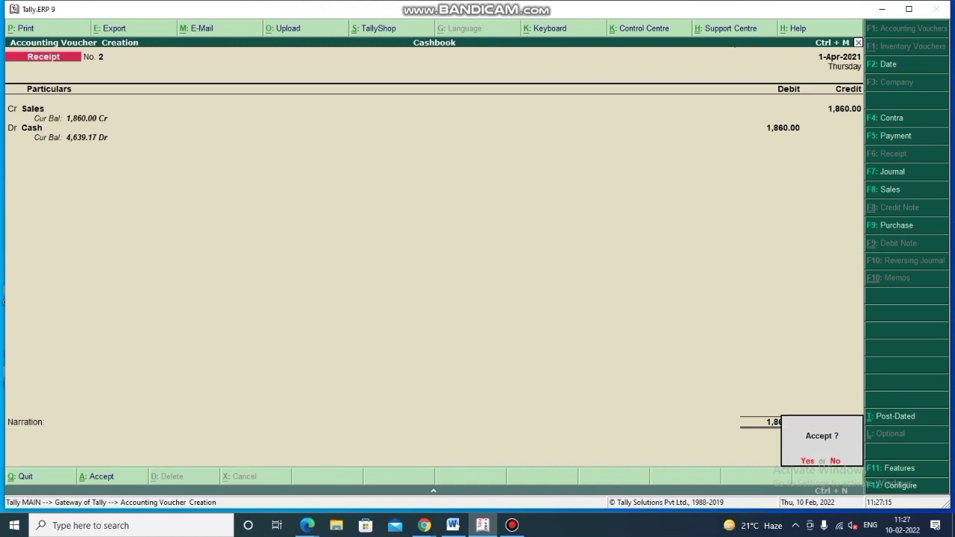
pyautogui.press('Return')
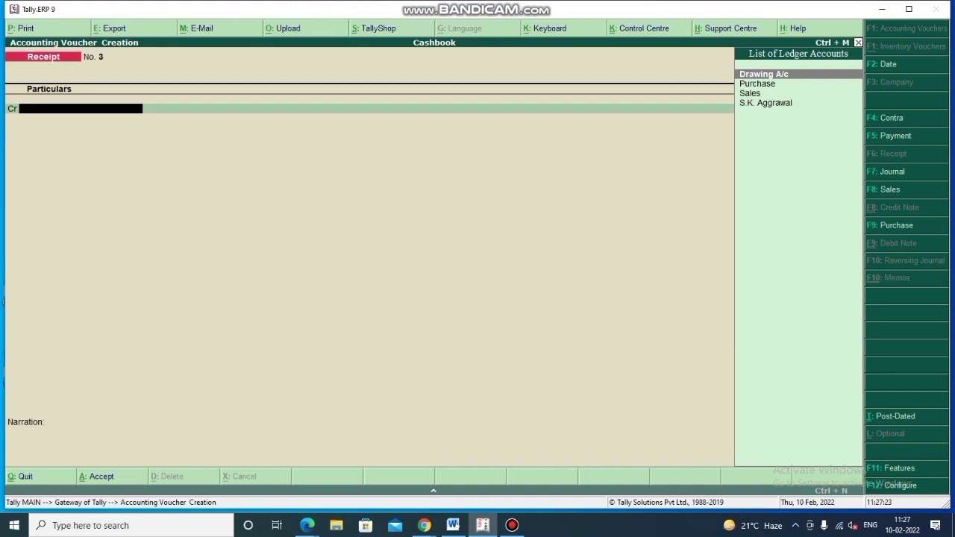
# - Switch to a Payment voucher and create a Salary ledger under Indirect Expenses
pyautogui.press('F5')
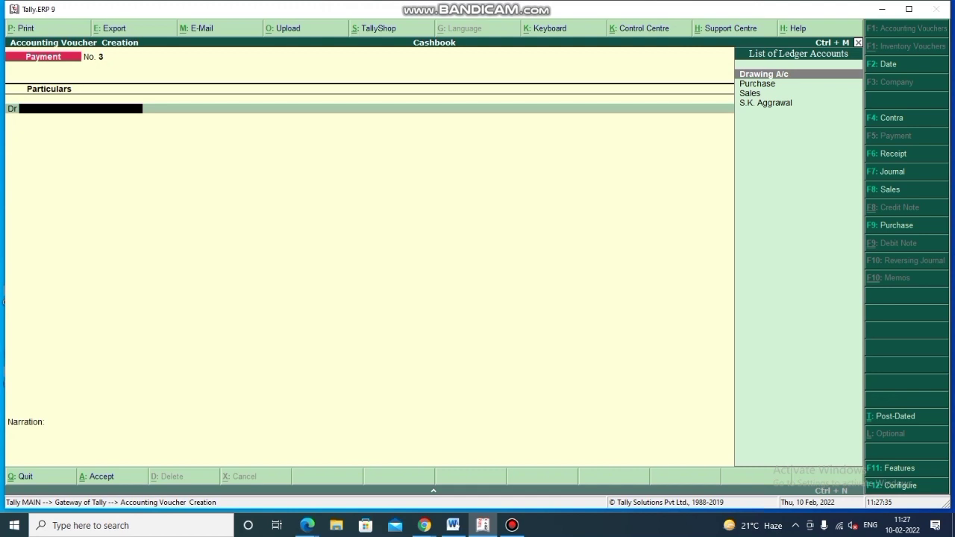
pyautogui.hotkey('alt', 'c')
pyautogui.write('Sal')
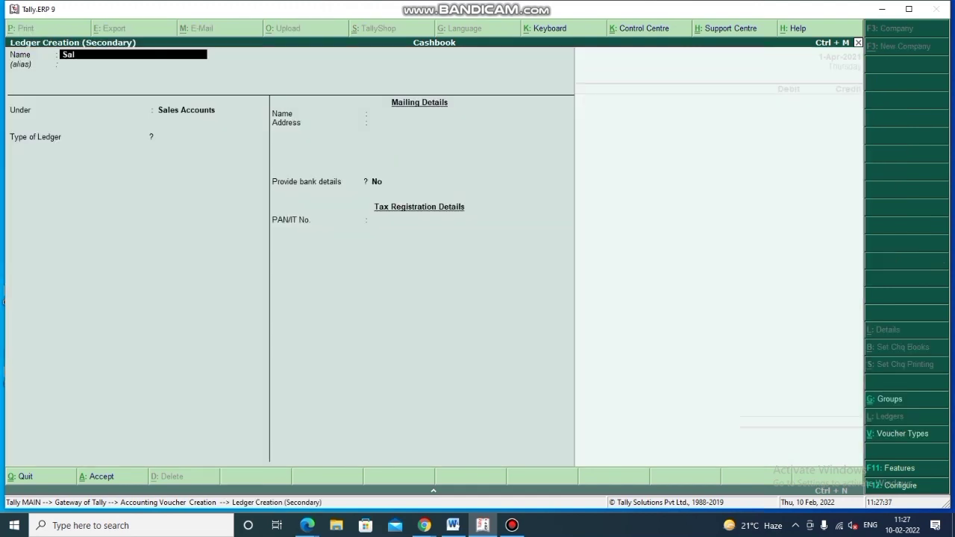
pyautogui.write('ary')
pyautogui.press('Return')
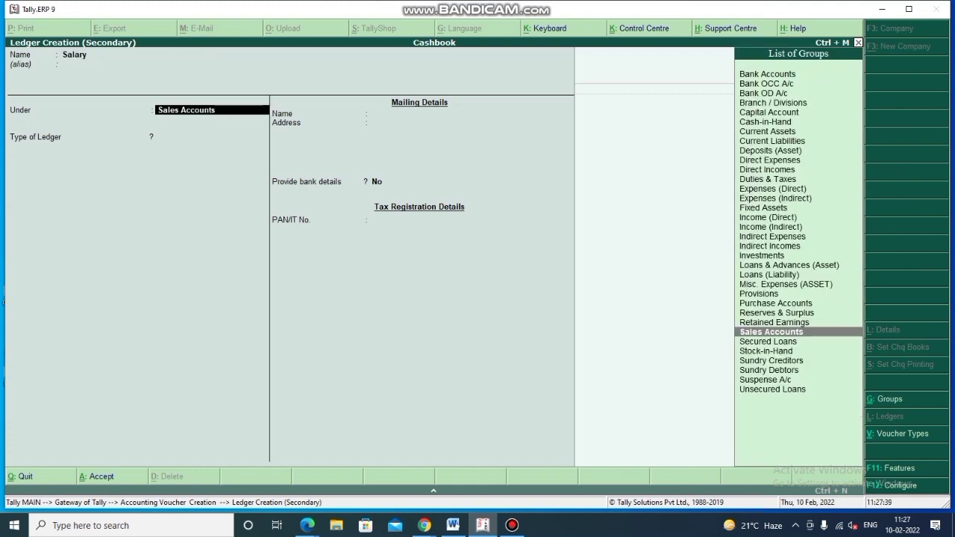
pyautogui.press('BackSpace')
pyautogui.write('Indi')
pyautogui.press('Down')
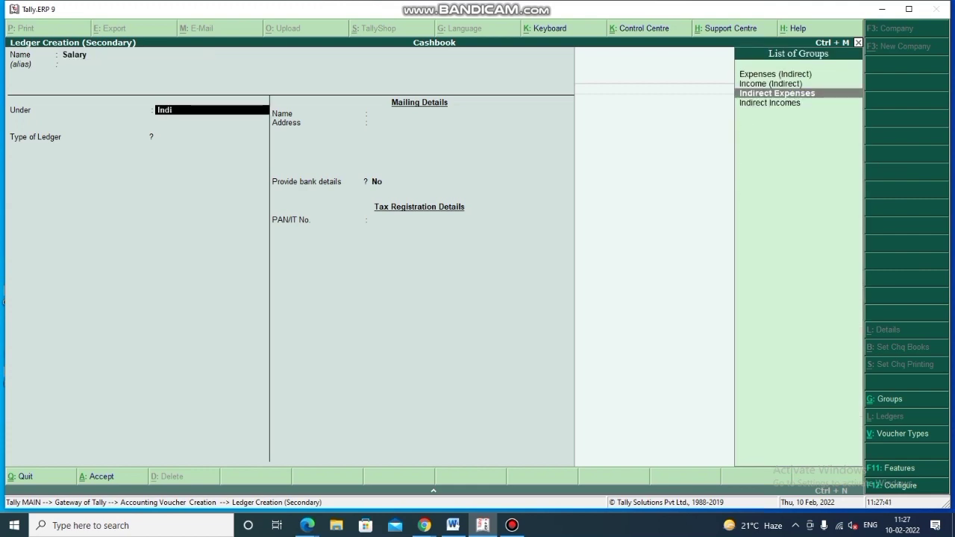
pyautogui.press('Return')
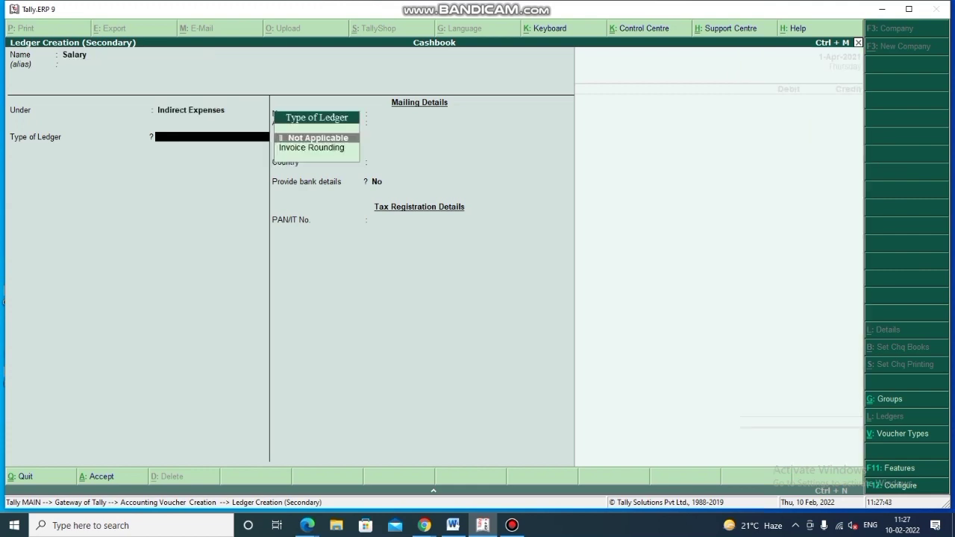
pyautogui.hotkey('ctrl', 'a')
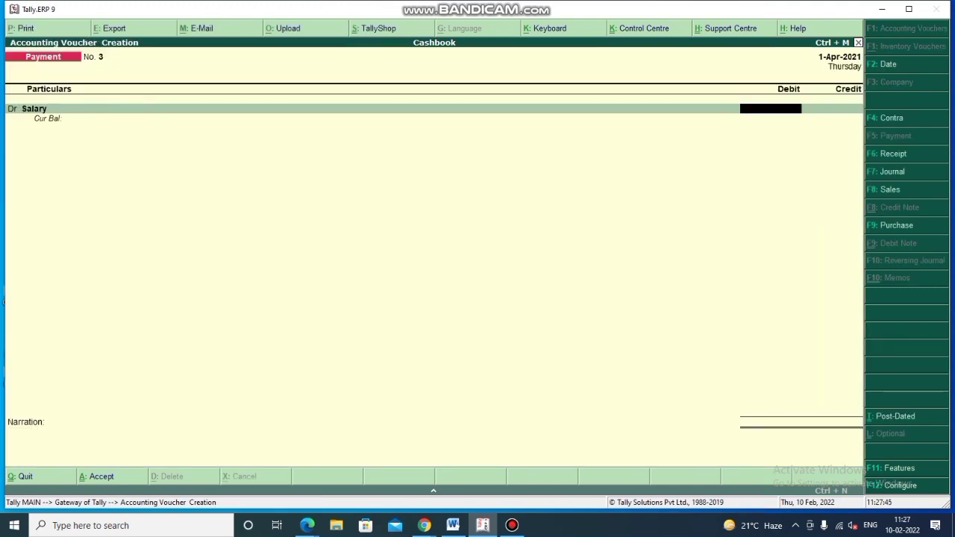
# - Debit Salary 150, credit Cash, accept the voucher, and start a new Receipt voucher
pyautogui.write('150')
pyautogui.press('Return')
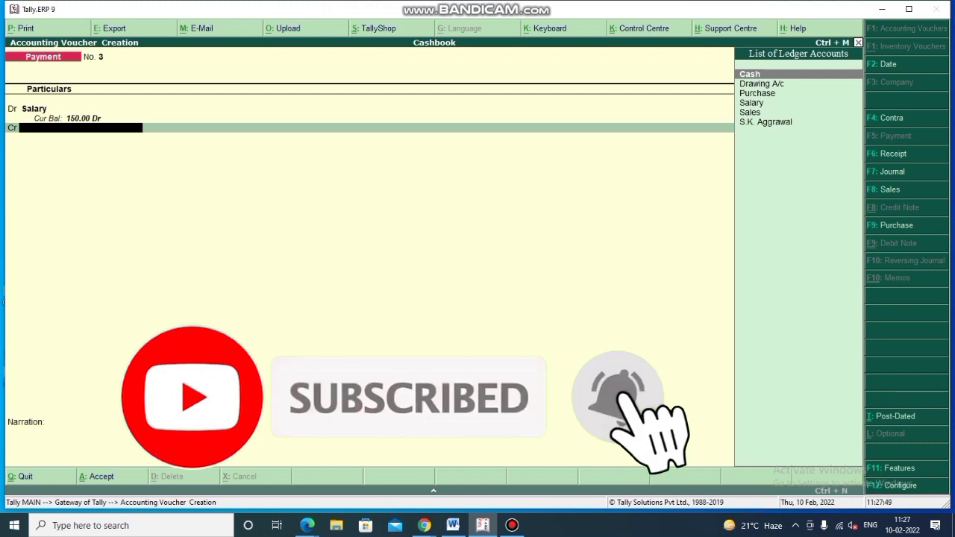
pyautogui.press('Return')
pyautogui.press('Return')
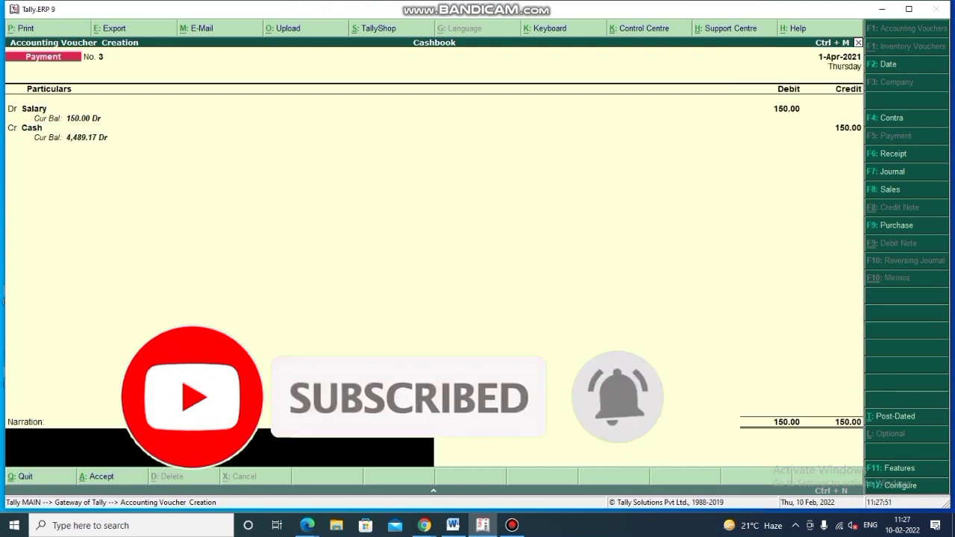
pyautogui.press('Return')
pyautogui.press('Return')
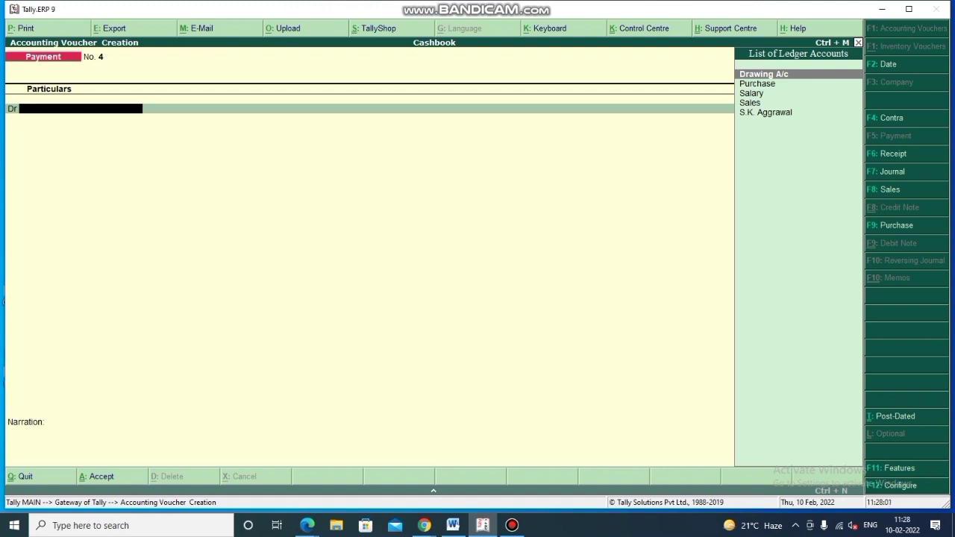
pyautogui.press('F6')
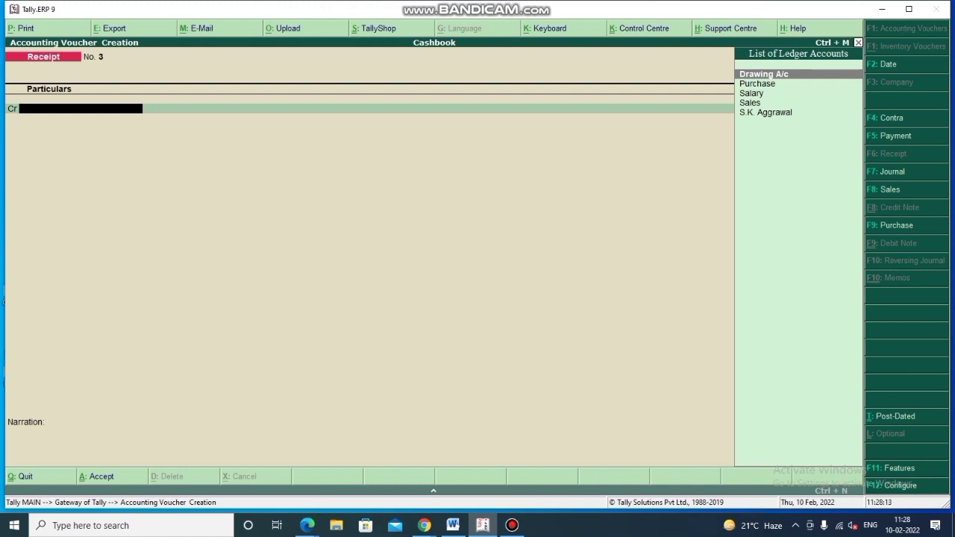
# - Create the customer's ledger under Sundry Debtors as the receipt's credit account
pyautogui.hotkey('alt', 'c')
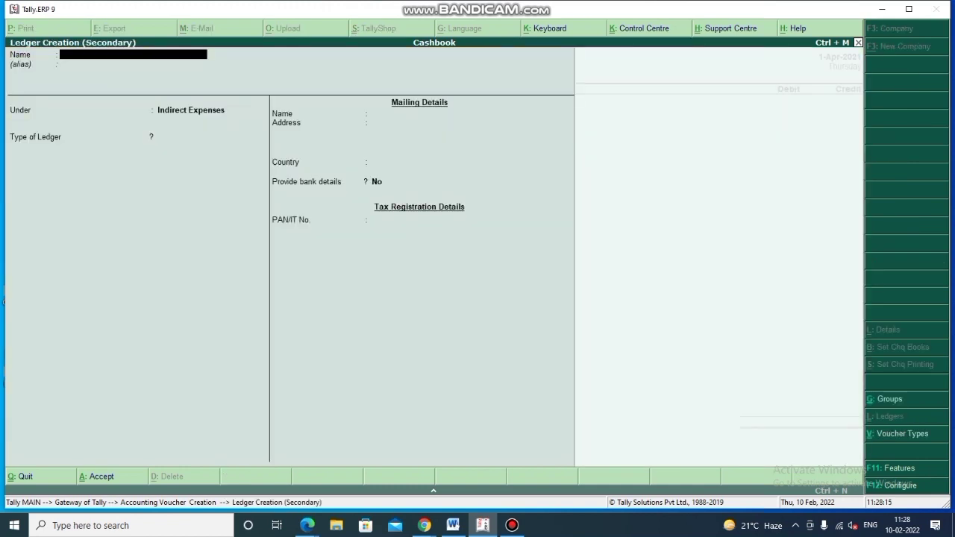
pyautogui.press('Return')
pyautogui.write('deb')
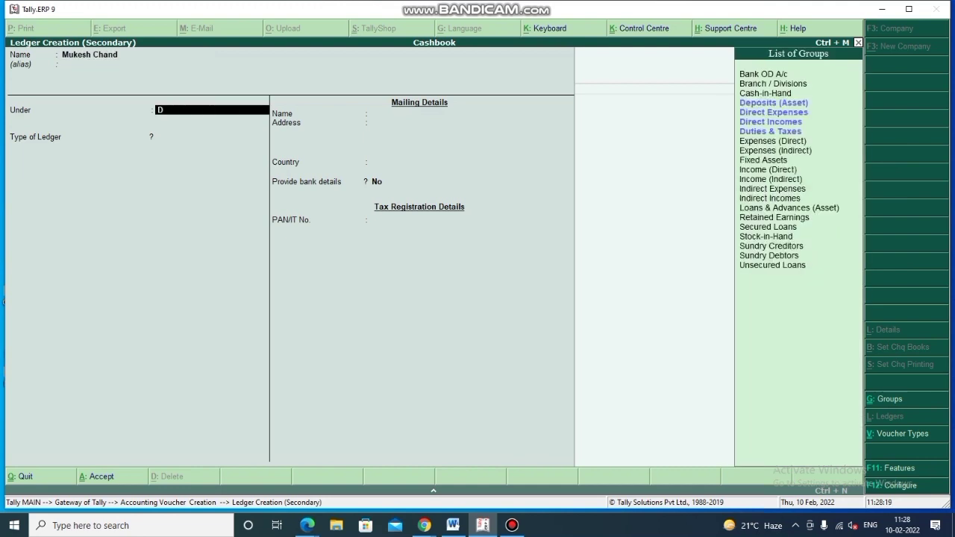
pyautogui.press('Return')
pyautogui.press('Return')
pyautogui.press('Return')
pyautogui.press('Return')
pyautogui.press('Return')
pyautogui.press('Return')
pyautogui.press('Return')
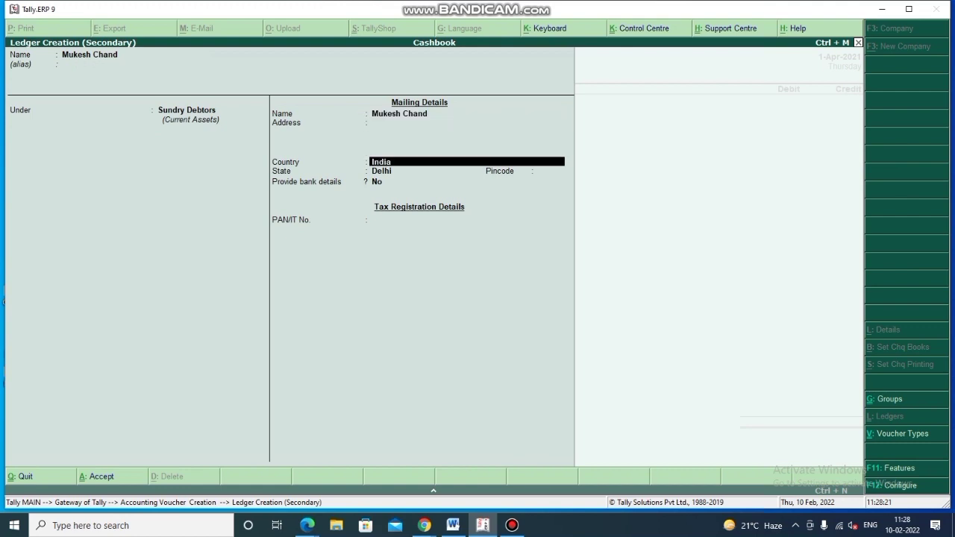
pyautogui.press('Return')
pyautogui.press('Return')
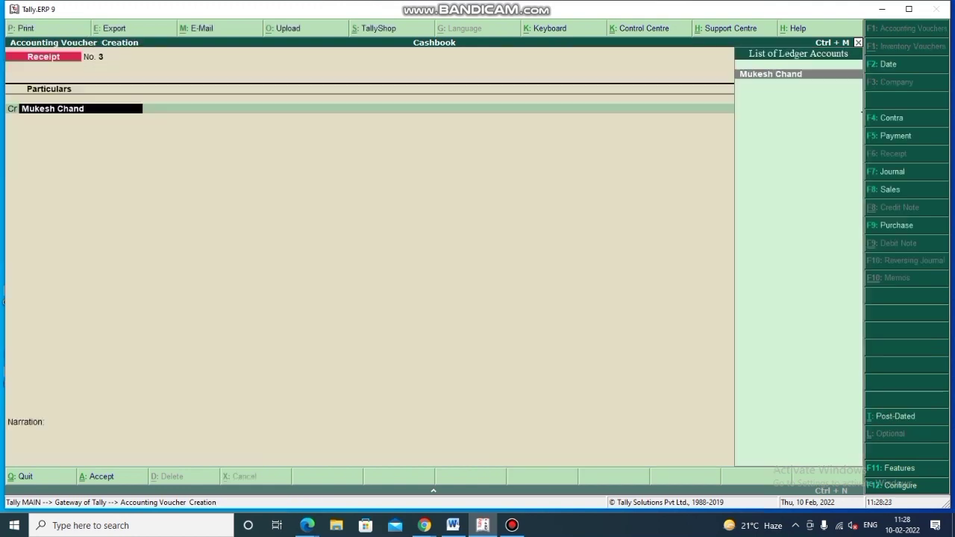
pyautogui.press('Return')
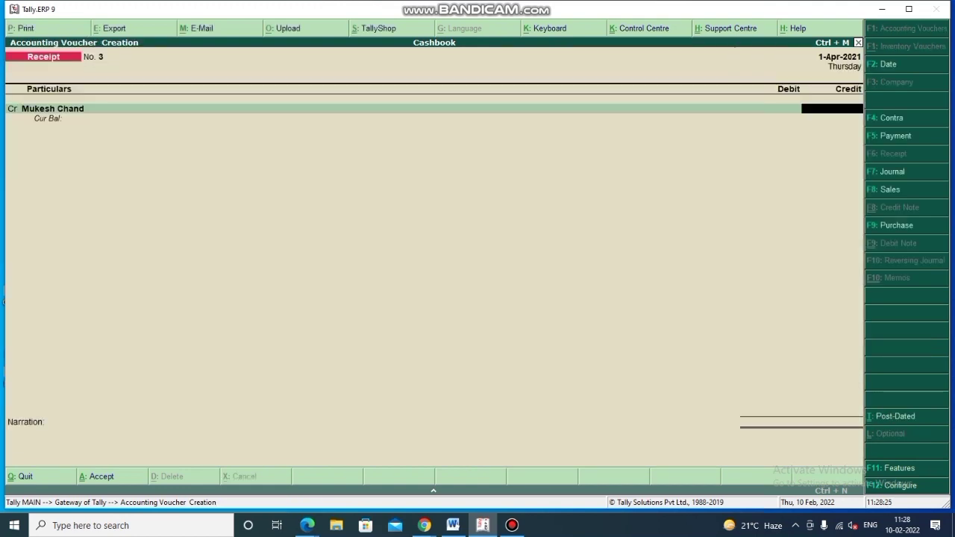
# - Credit the customer 1,000, debit Cash, and save Receipt No. 3
pyautogui.write('1000')
pyautogui.press('Return')
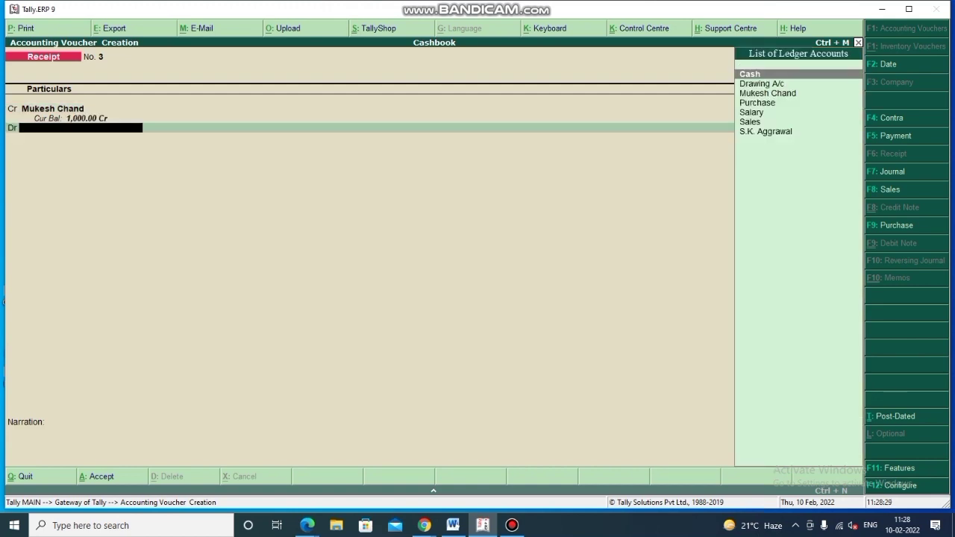
pyautogui.press('Return')
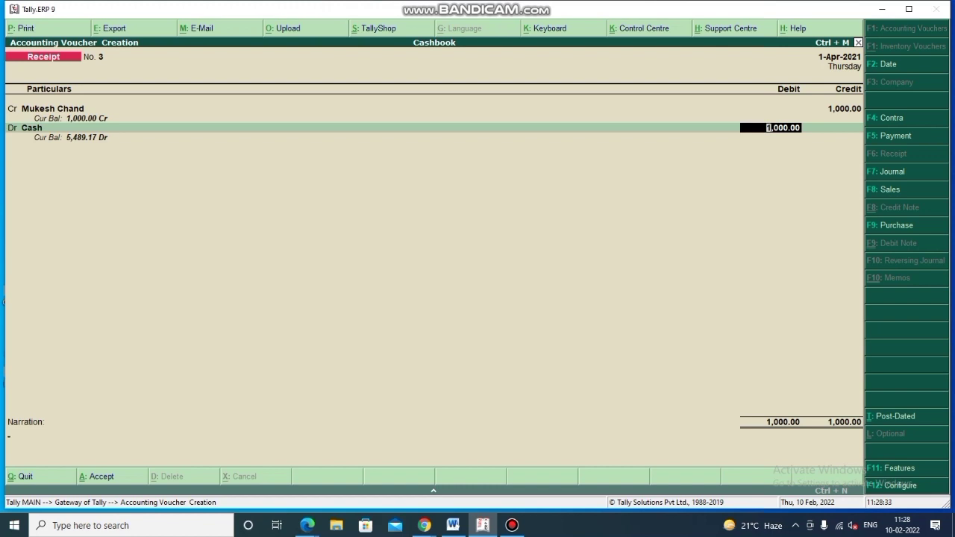
pyautogui.press('Return')
pyautogui.press('Return')
pyautogui.press('Return')
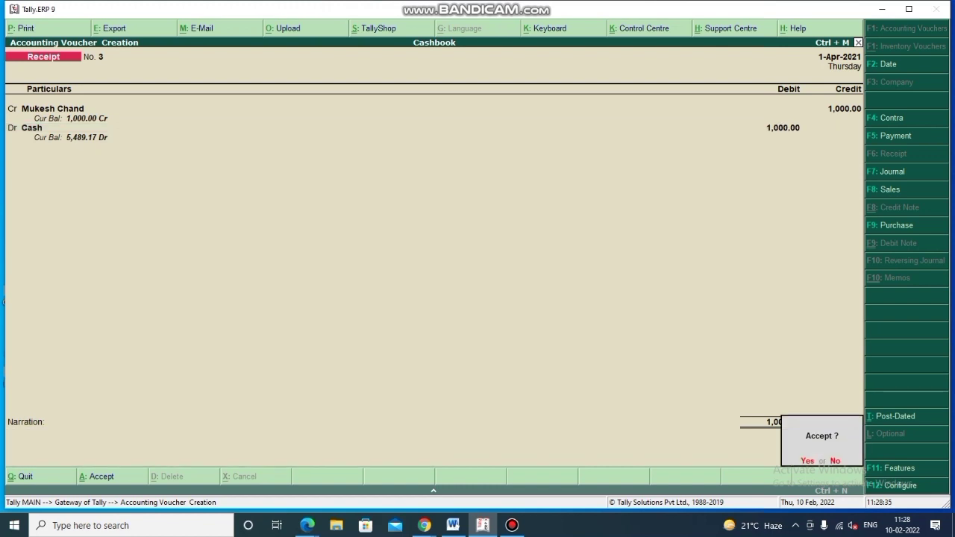
pyautogui.press('y')
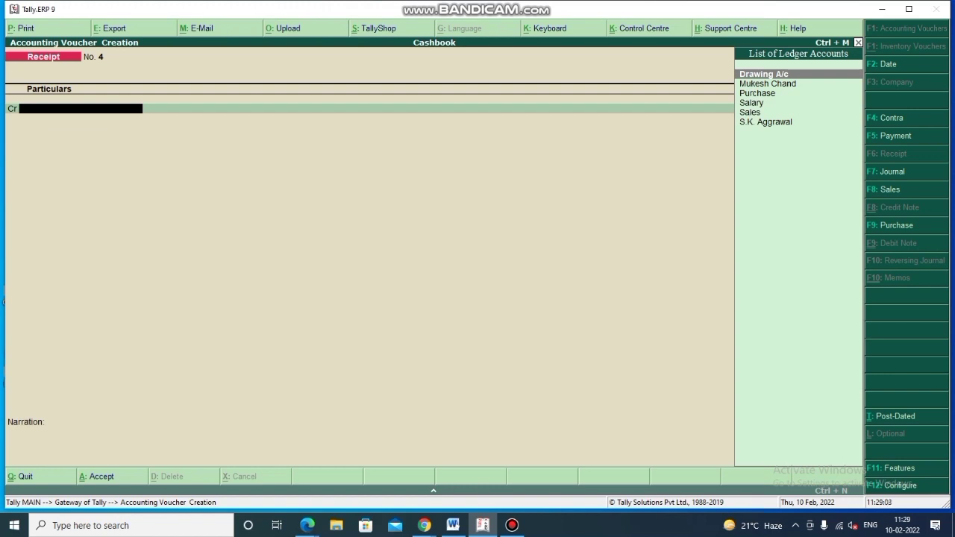
# - Switch the blank voucher No. 4 from Receipt to Payment
pyautogui.press('F5')
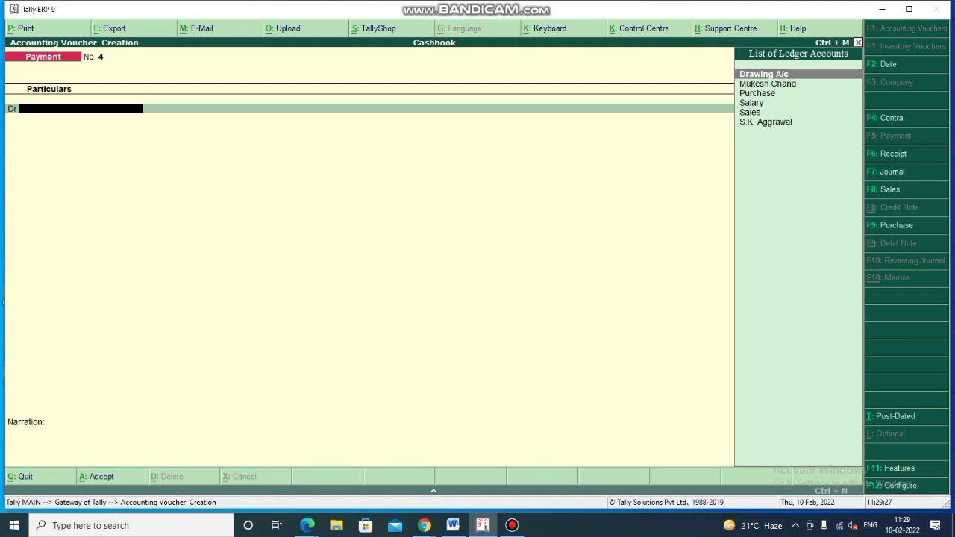
# - Create the payee's ledger under Sundry Creditors as the debit account
pyautogui.hotkey('alt', 'c')
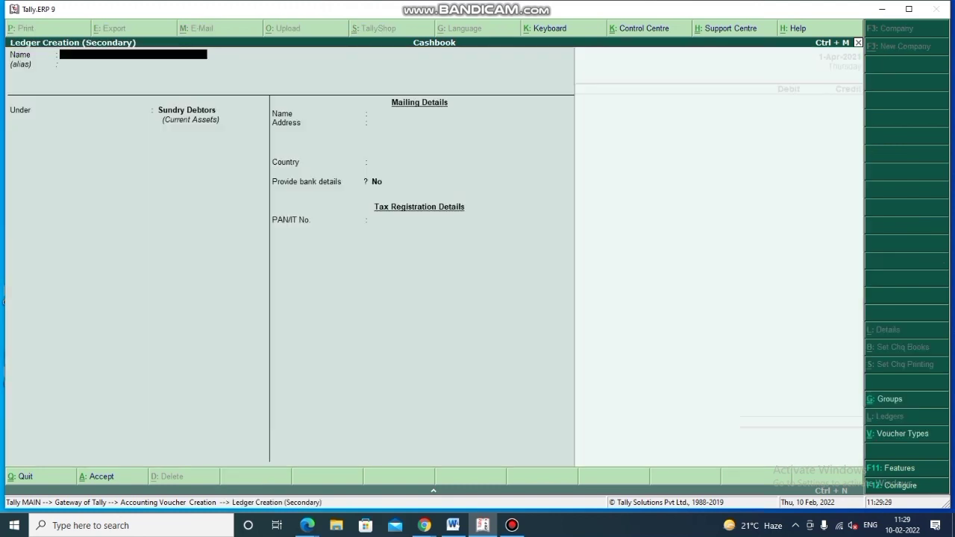
pyautogui.press('Return')
pyautogui.press('Return')
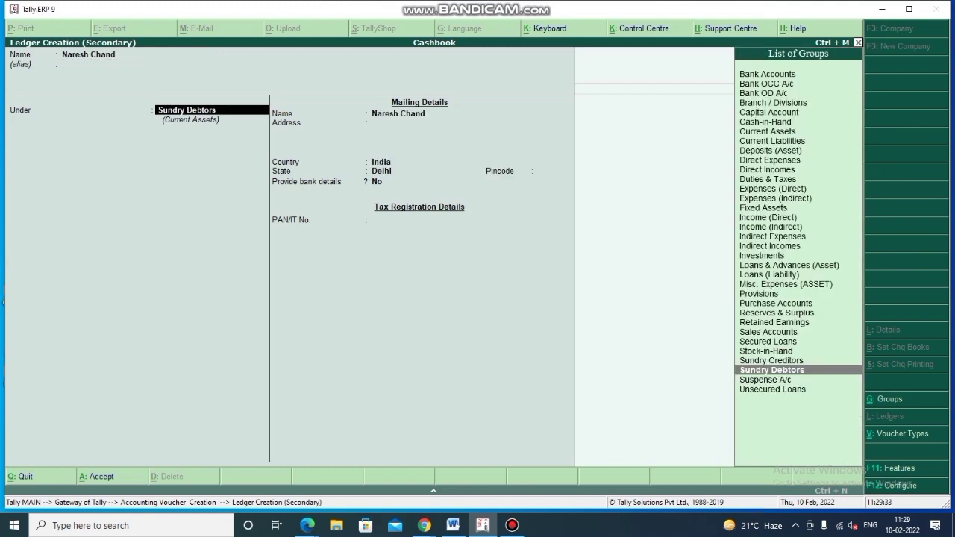
pyautogui.press('Up')
pyautogui.press('Return')
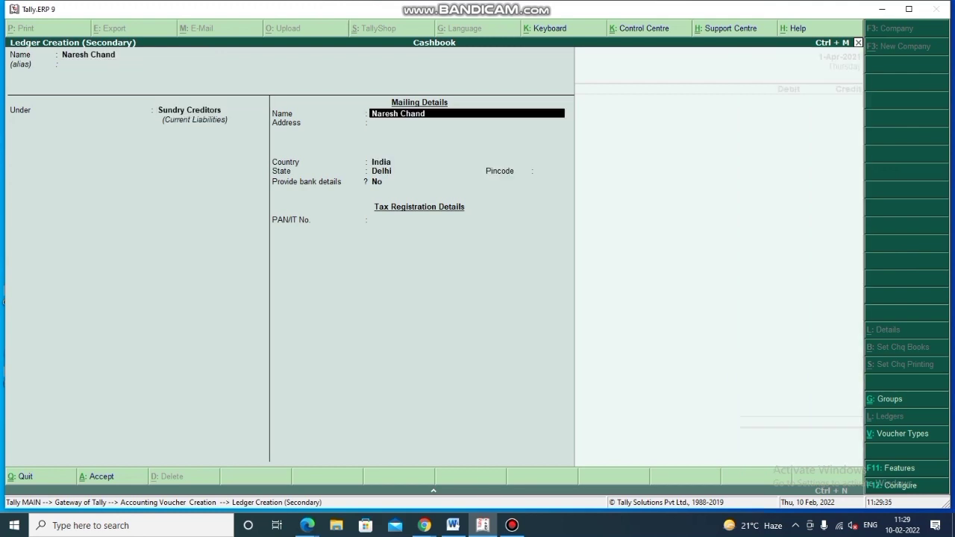
pyautogui.hotkey('ctrl', 'a')
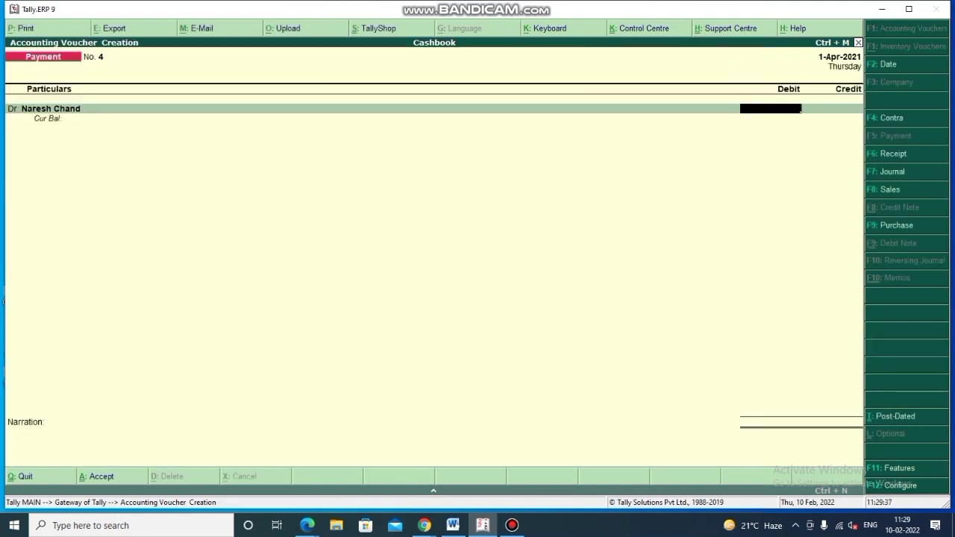
# - Debit the payee 250 and credit Cash 225
pyautogui.write('250')
pyautogui.press('Return')
pyautogui.press('Return')
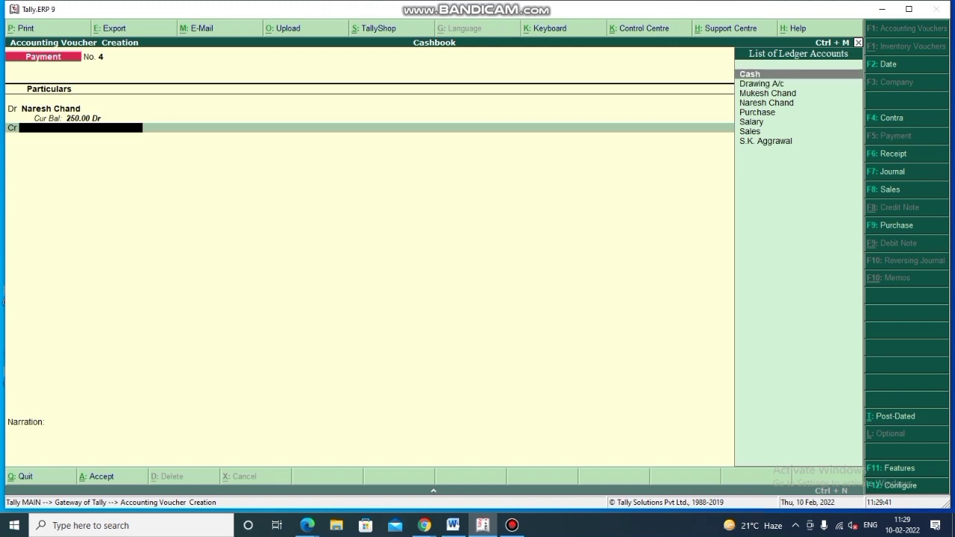
pyautogui.press('Return')
pyautogui.write('225')
pyautogui.press('Return')
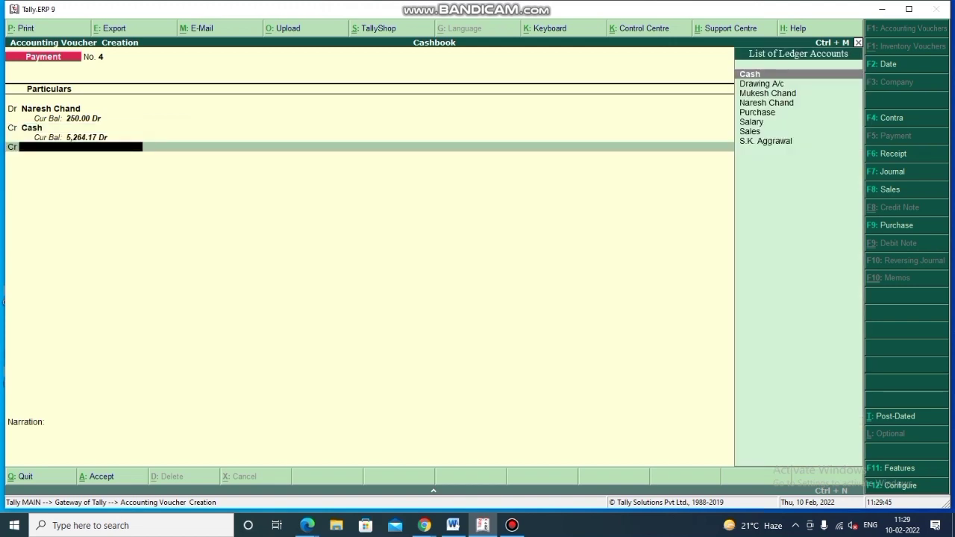
# - Create Discount Received under Indirect Incomes, credit it 25, and save Payment No. 4
pyautogui.hotkey('alt', 'c')
pyautogui.write('Disc')
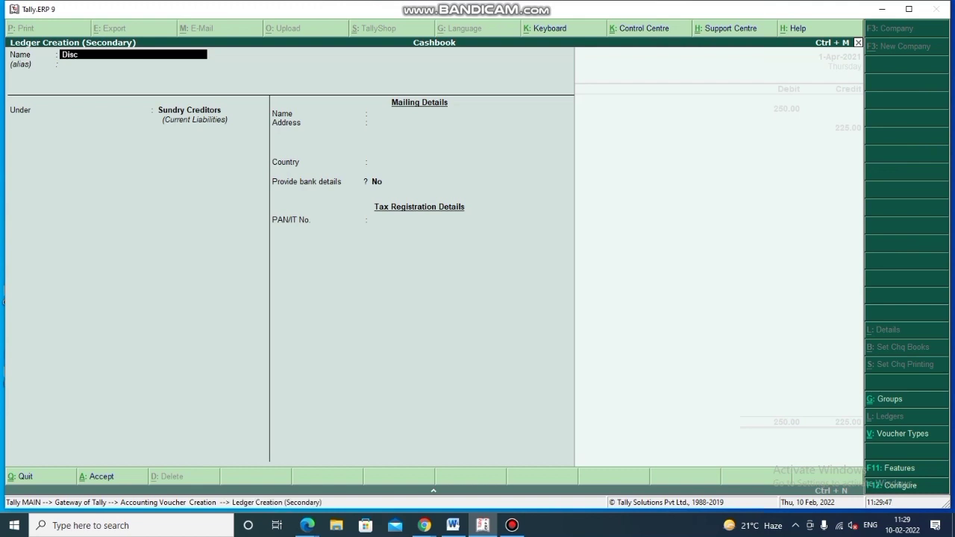
pyautogui.write('ount Received')
pyautogui.press('Return')
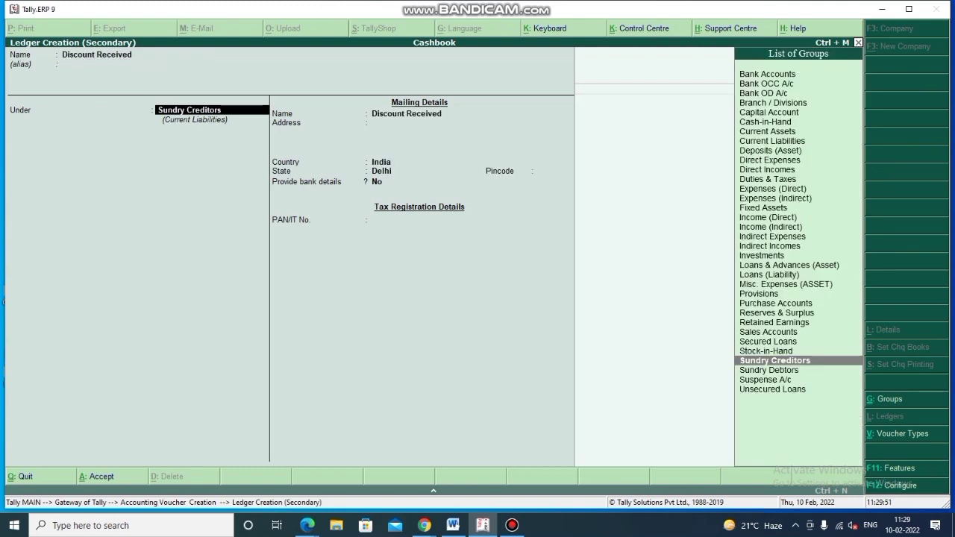
pyautogui.write('Ind')
pyautogui.press('Down')
pyautogui.press('Down')
pyautogui.press('Return')
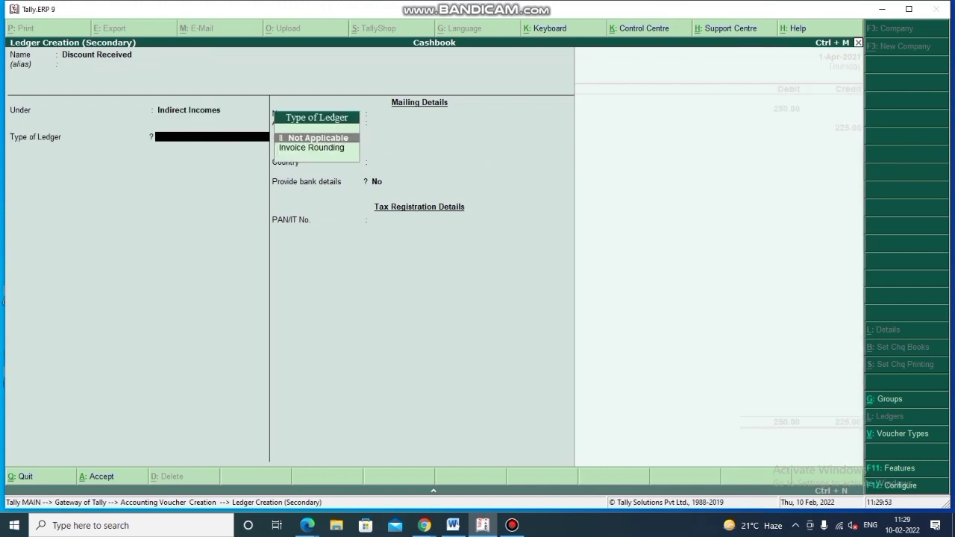
pyautogui.hotkey('ctrl', 'a')
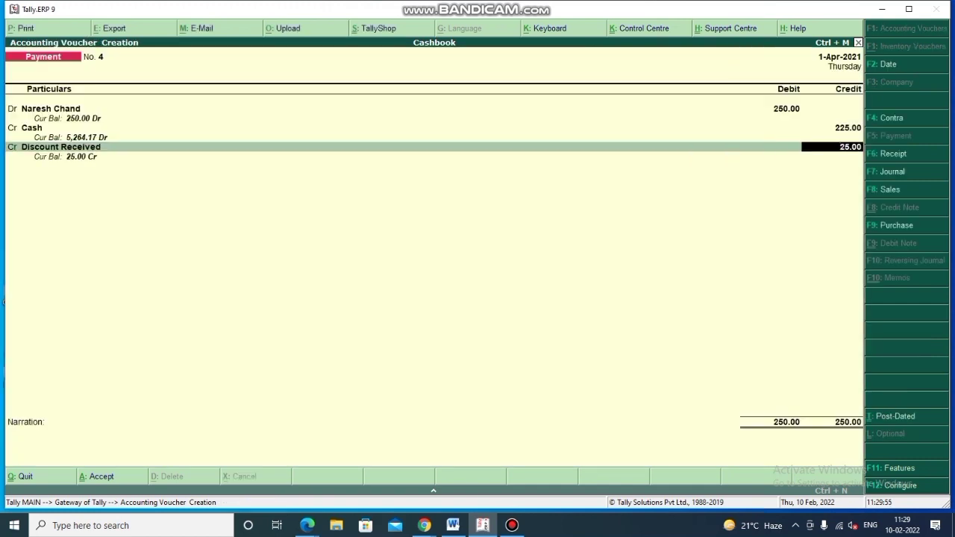
pyautogui.press('Return')
pyautogui.press('Return')
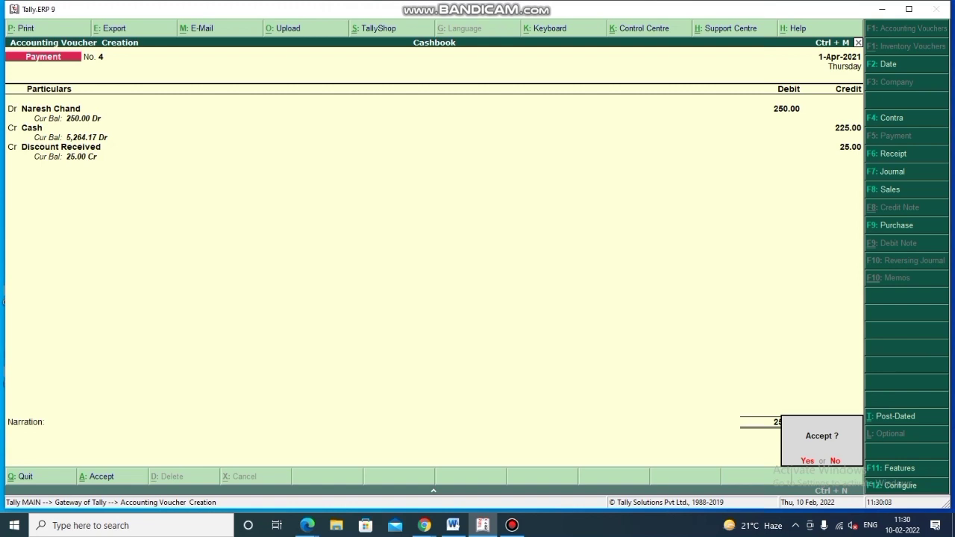
pyautogui.press('Return')
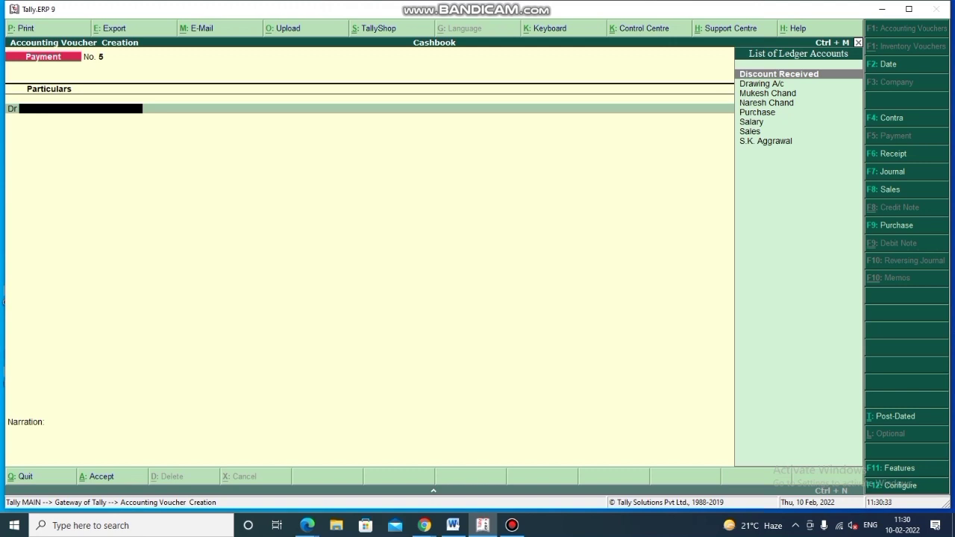
# - Open Ledger Creation from the Dr field of Payment No. 5
pyautogui.hotkey('alt', 'c')
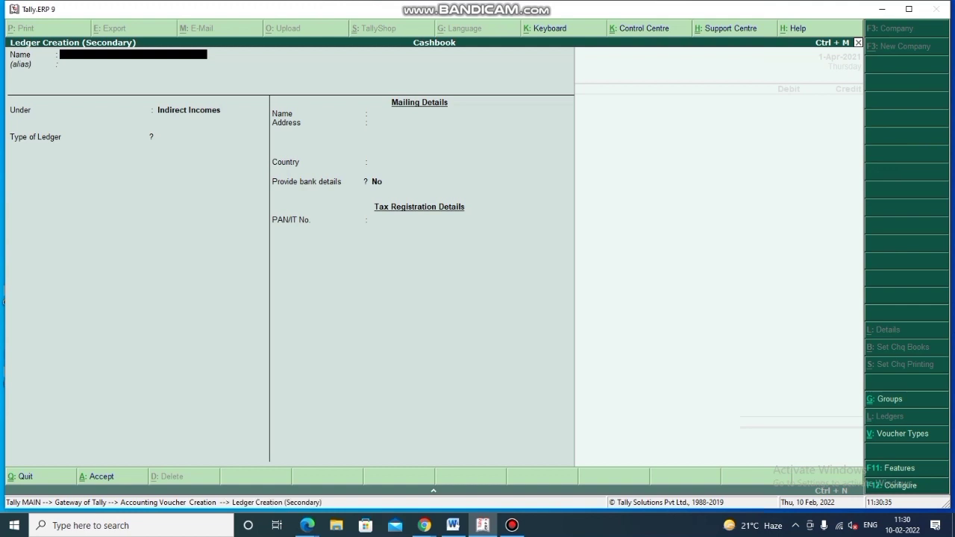
# - Create the 'Vpp of Goods' ledger under Indirect Expenses
pyautogui.write('Vpp of Goods')
pyautogui.press('Return')
pyautogui.press('Return')
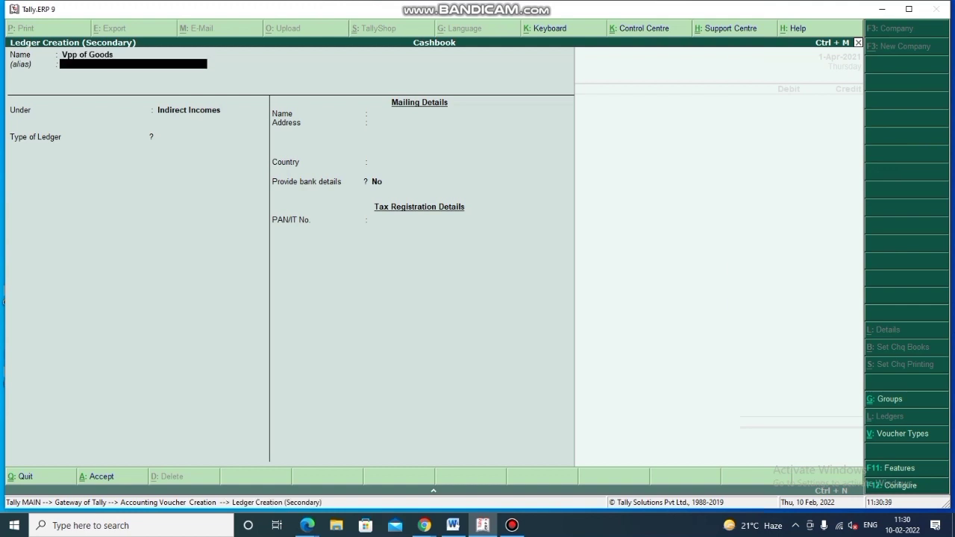
pyautogui.write('Ind')
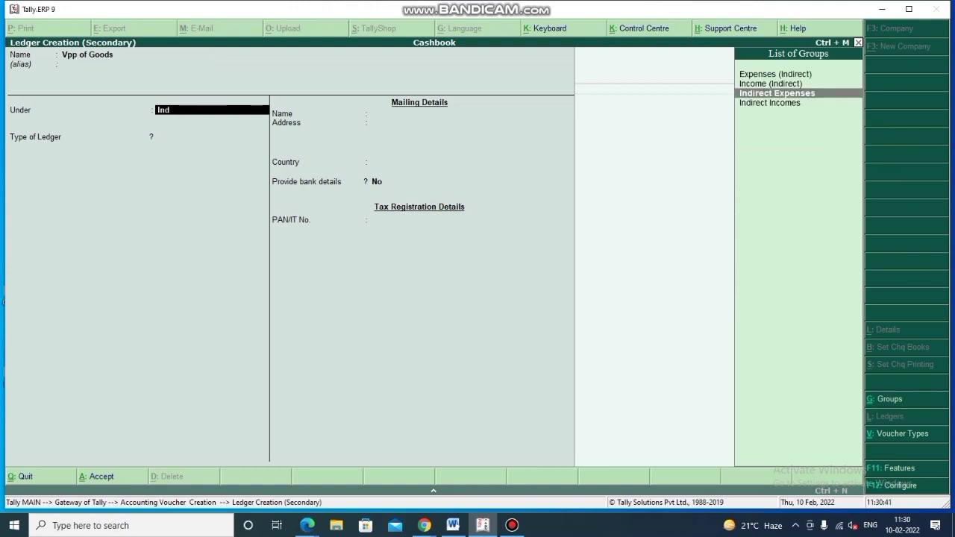
pyautogui.press('Return')
pyautogui.hotkey('ctrl', 'a')
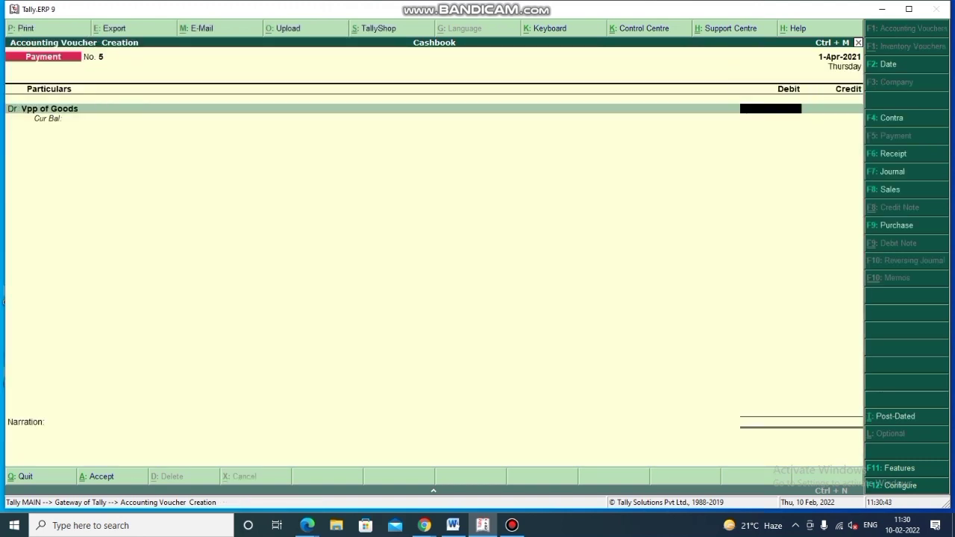
# - Debit Vpp of Goods 243.58 and credit Cash 243.58, skipping narration
pyautogui.write('243.58')
pyautogui.press('Return')
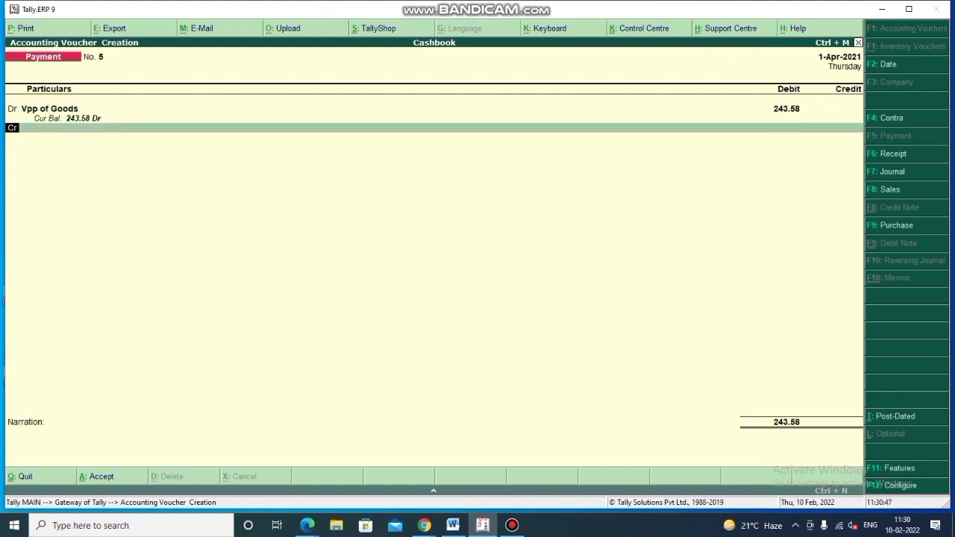
pyautogui.press('Return')
pyautogui.press('Return')
pyautogui.press('Return')
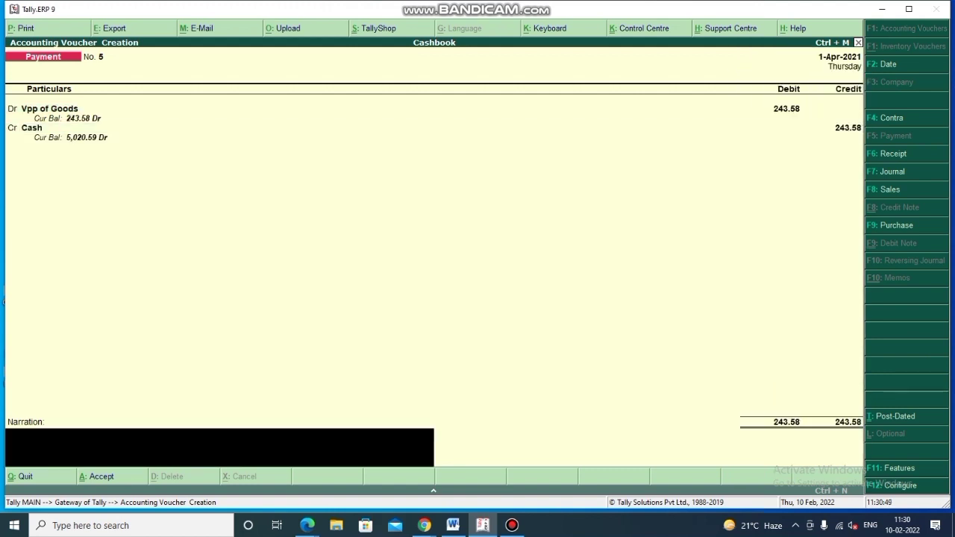
pyautogui.press('Return')
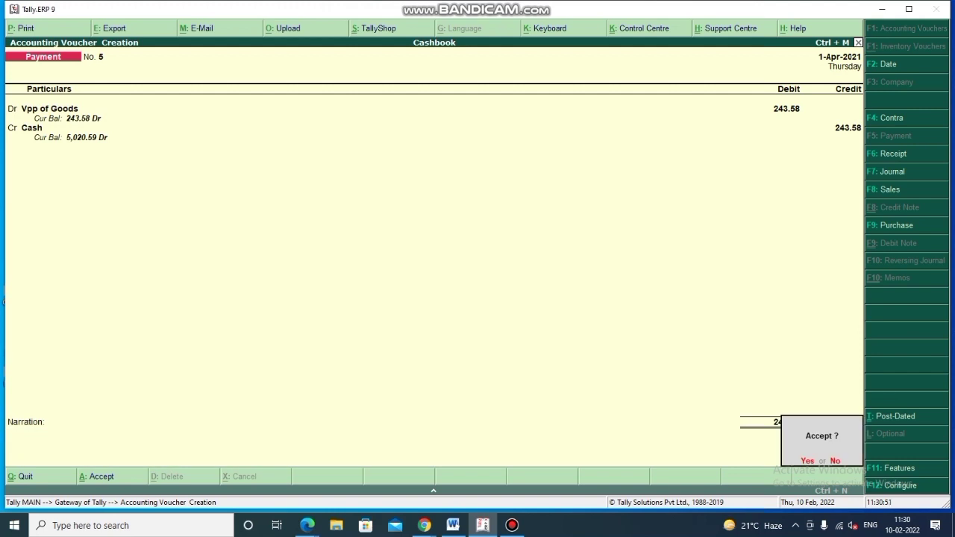
pyautogui.press('Return')
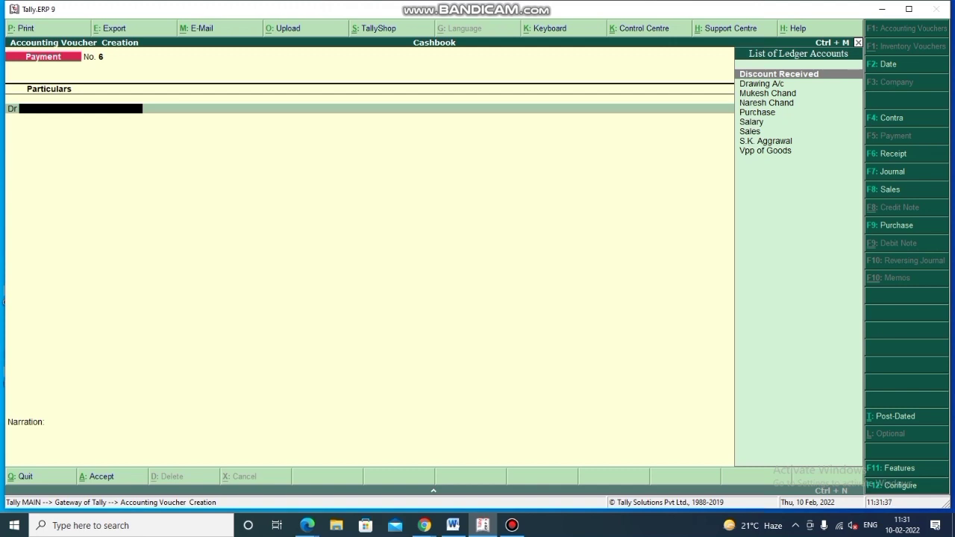
# - Create the payee's ledger under Sundry Creditors and debit it 150.00 on Payment No. 6
pyautogui.hotkey('alt', 'c')
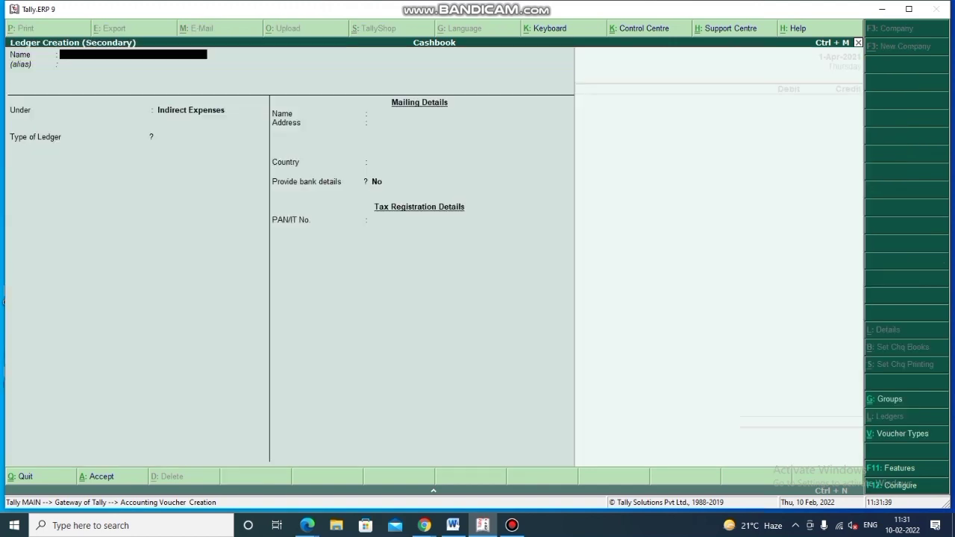
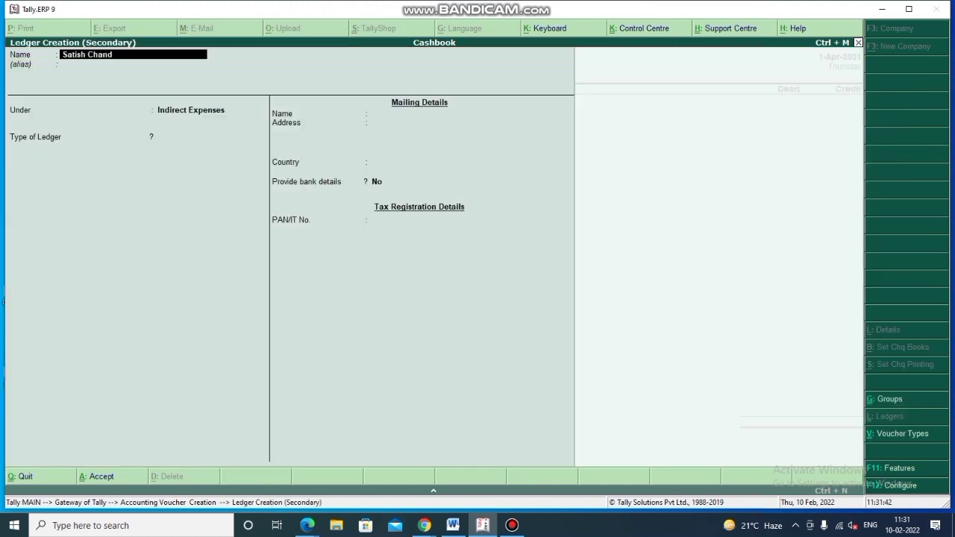
pyautogui.press('Return')
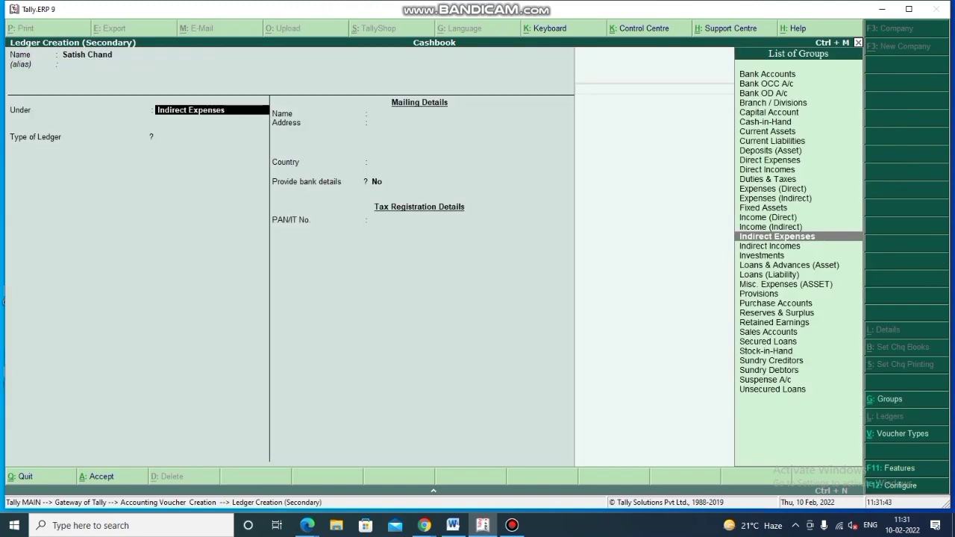
pyautogui.write('cre')
pyautogui.press('Return')
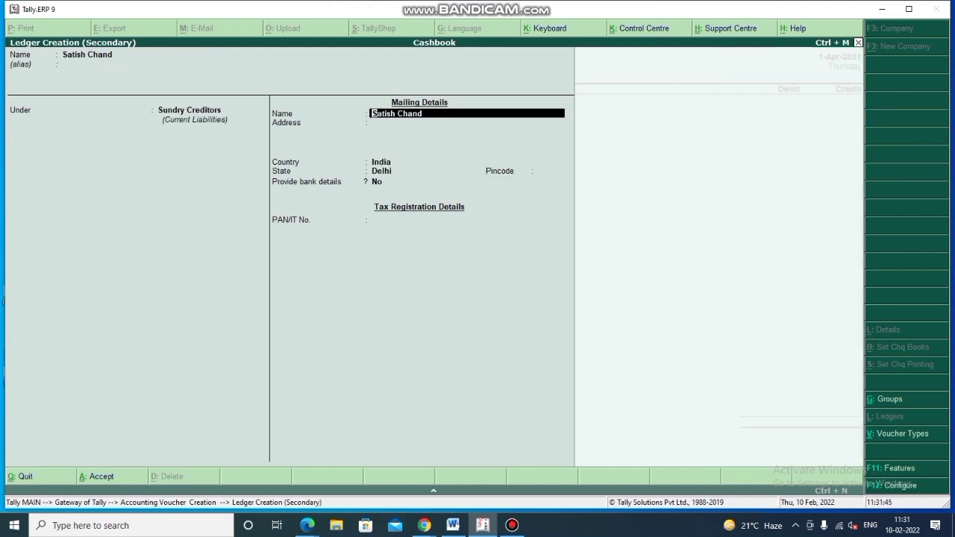
pyautogui.hotkey('ctrl', 'a')
pyautogui.write('150')
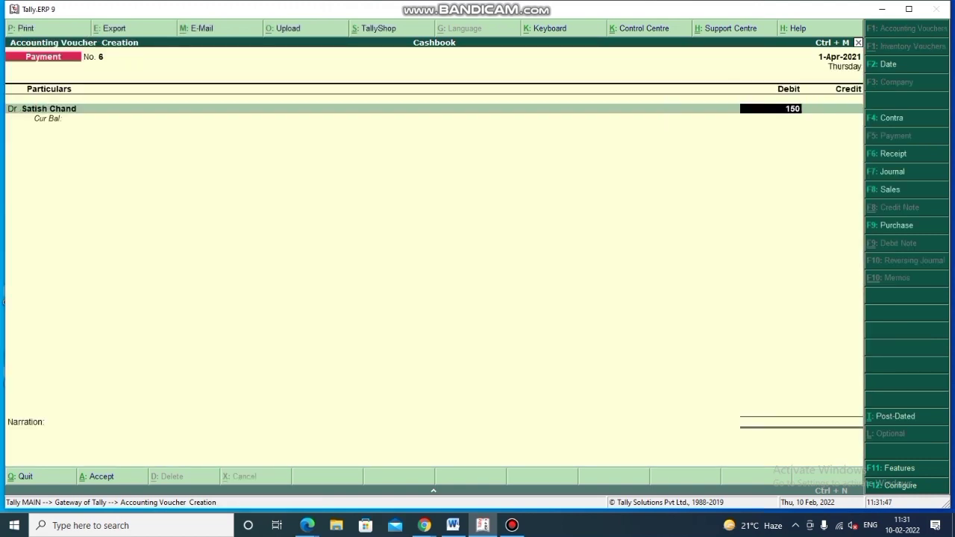
pyautogui.press('Return')
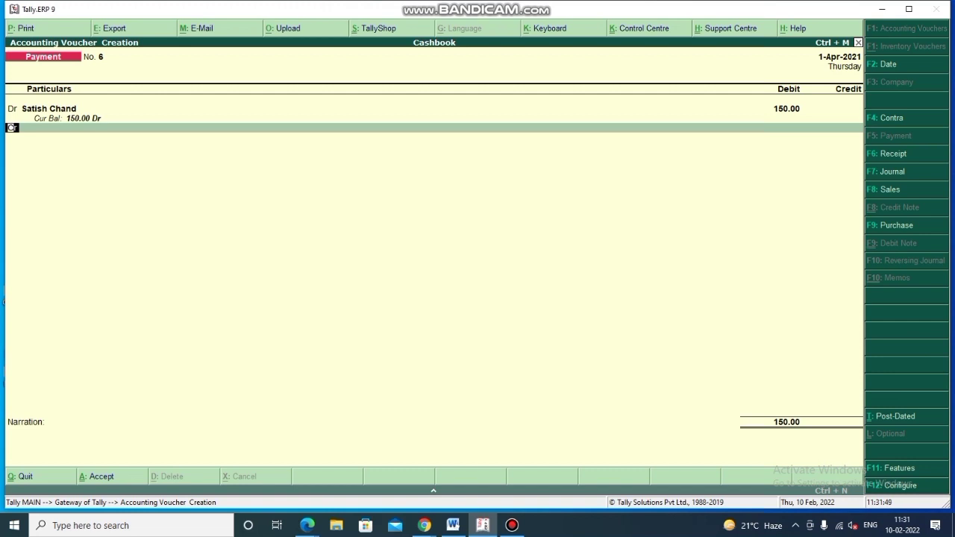
# - On a new Dr line, create the 'Money Commission' ledger under Indirect Expenses
pyautogui.write('d')
pyautogui.press('Return')
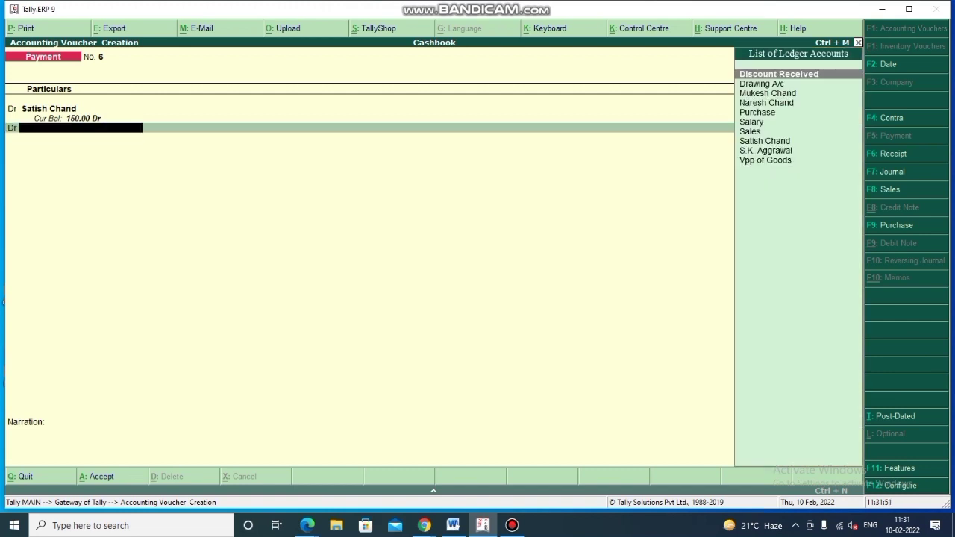
pyautogui.hotkey('alt', 'c')
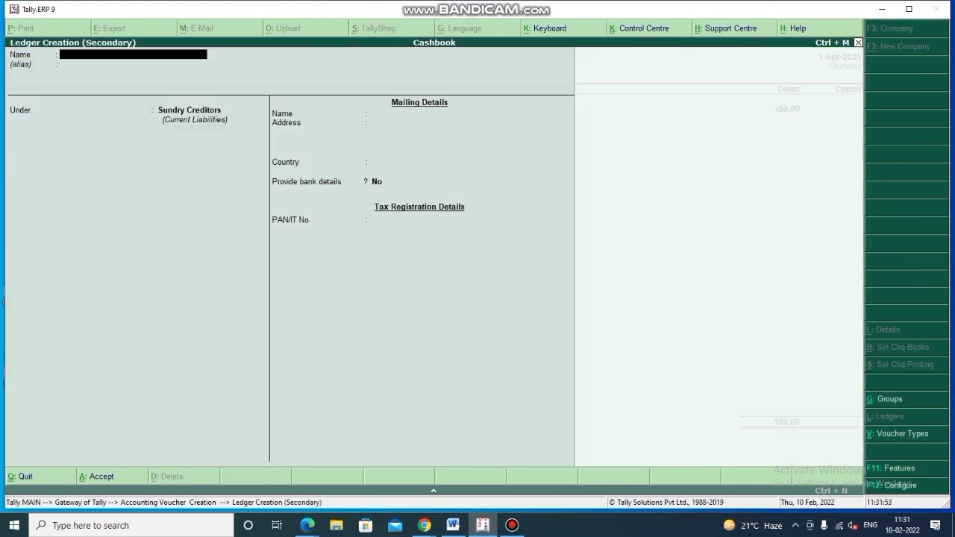
pyautogui.write('Money Commission')
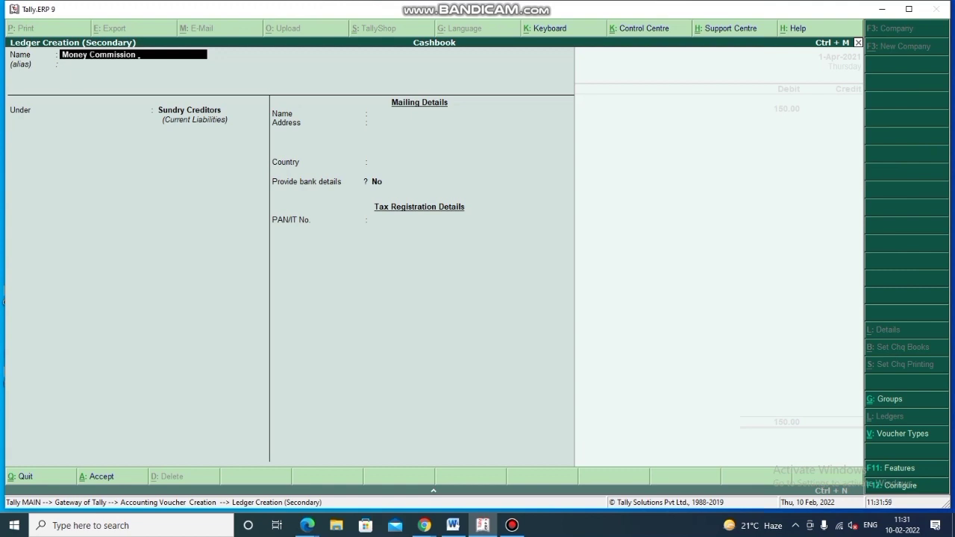
pyautogui.press('Return')
pyautogui.press('Return')
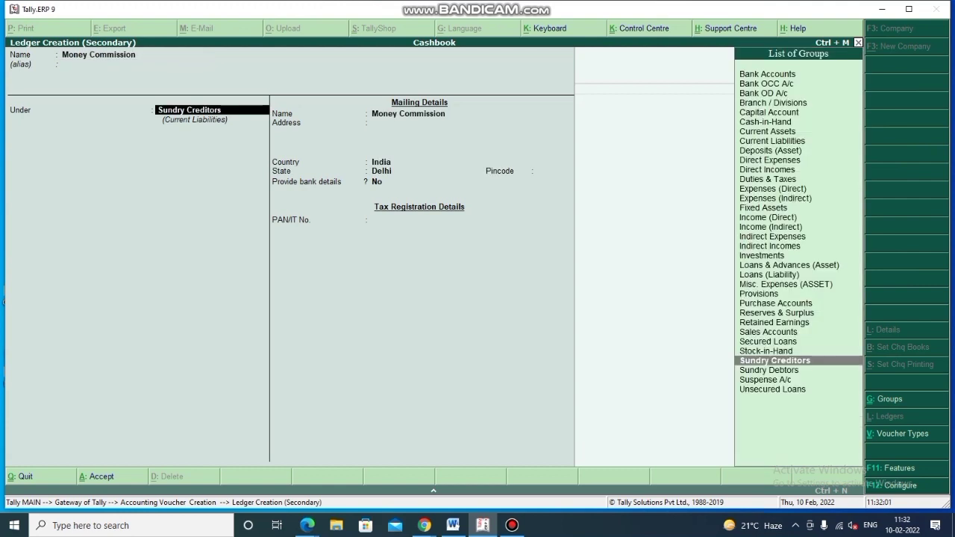
pyautogui.write('ind')
pyautogui.press('Down')
pyautogui.press('Down')
pyautogui.press('Return')
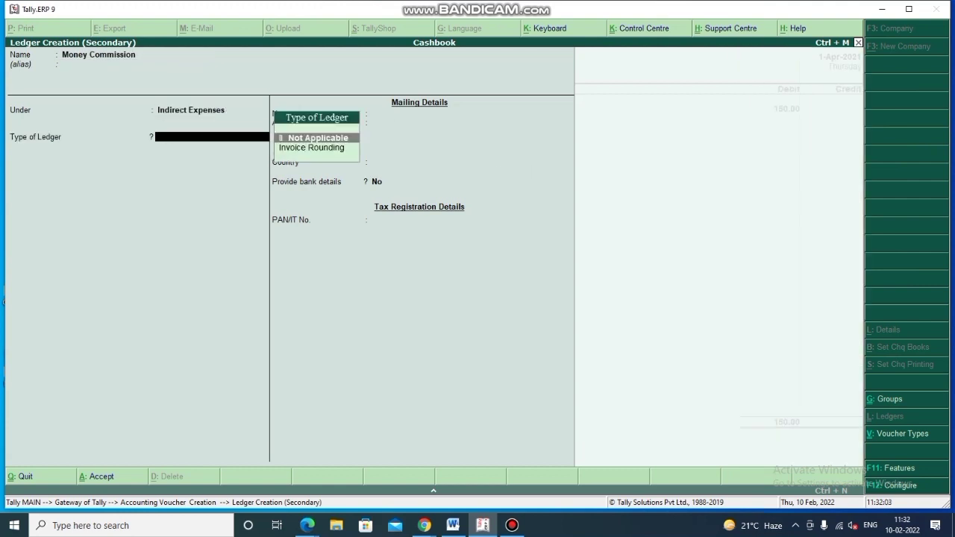
pyautogui.press('Return')
pyautogui.hotkey('ctrl', 'a')
# - Debit Money Commission 2.50 and credit Cash 152.50, skipping narration
pyautogui.write('2.5')
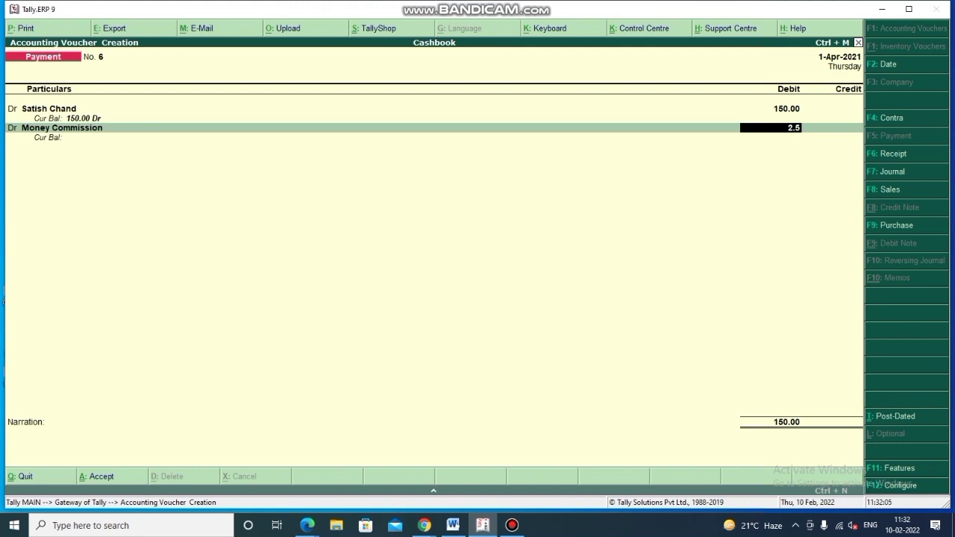
pyautogui.press('Return')
pyautogui.press('Return')
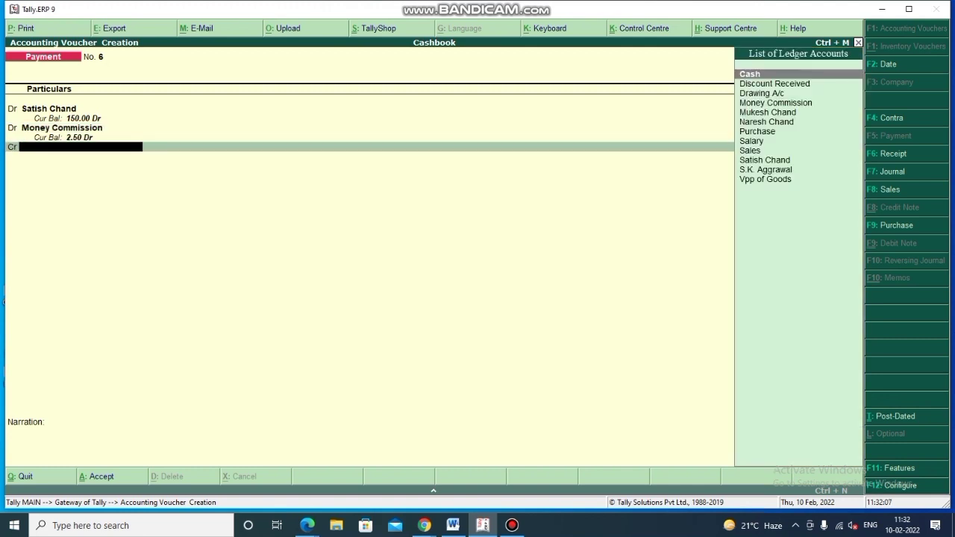
pyautogui.press('Return')
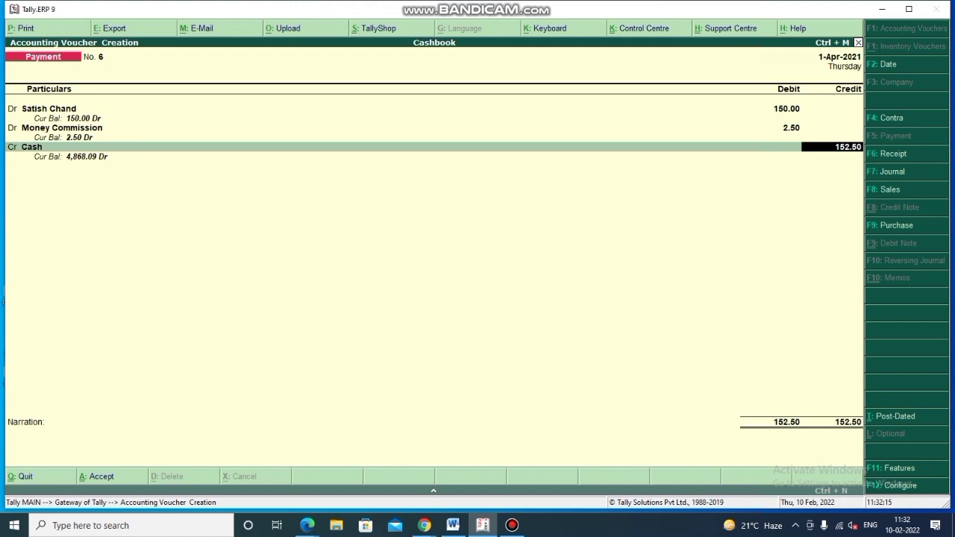
pyautogui.press('Return')
pyautogui.press('Return')
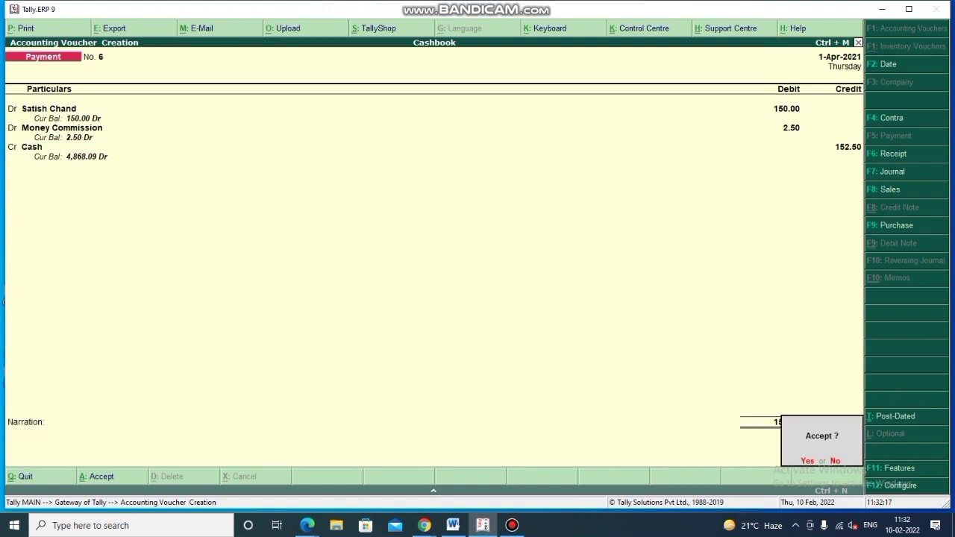
pyautogui.press('Return')
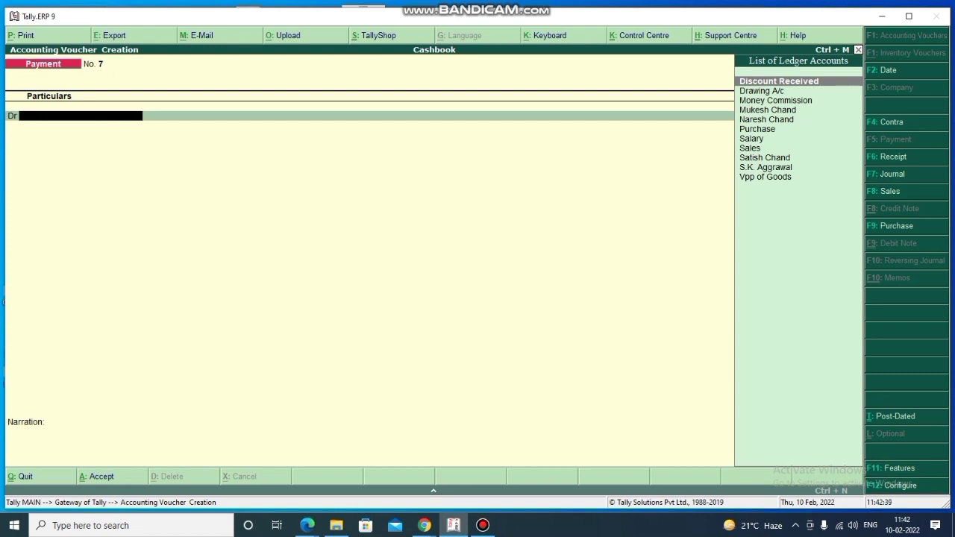
# - Switch to a Receipt voucher and create the customer's ledger under Sundry Debtors
pyautogui.press('F6')
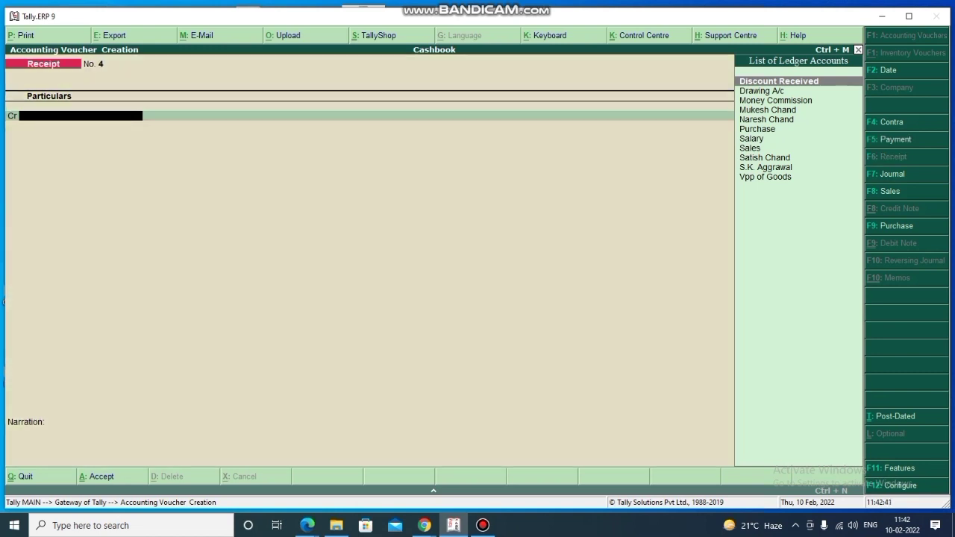
pyautogui.click(908, 16)
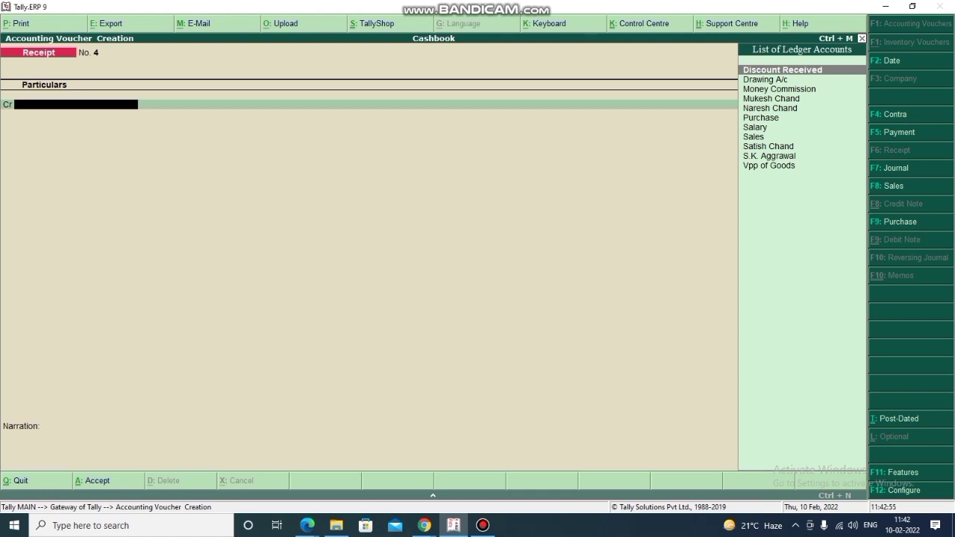
pyautogui.hotkey('alt', 'c')
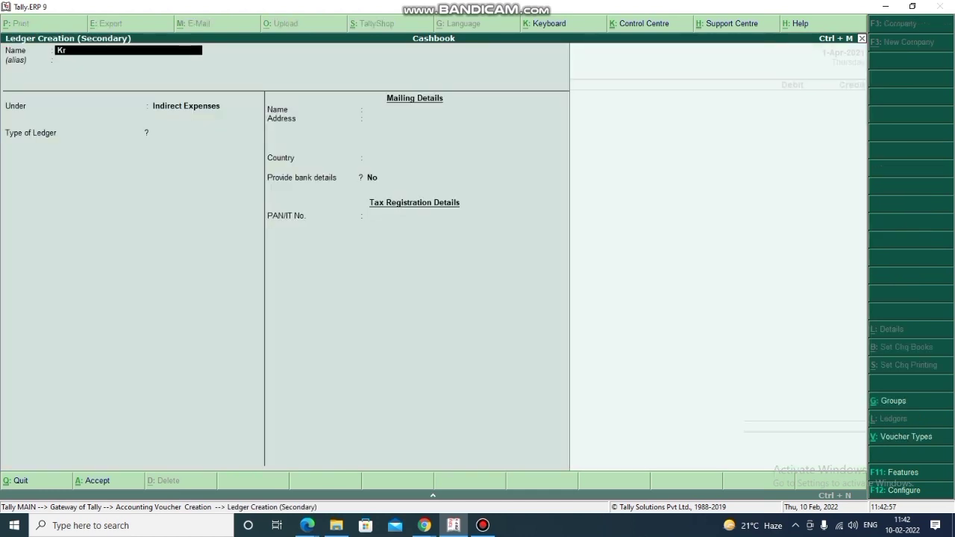
pyautogui.press('Return')
pyautogui.press('Return')
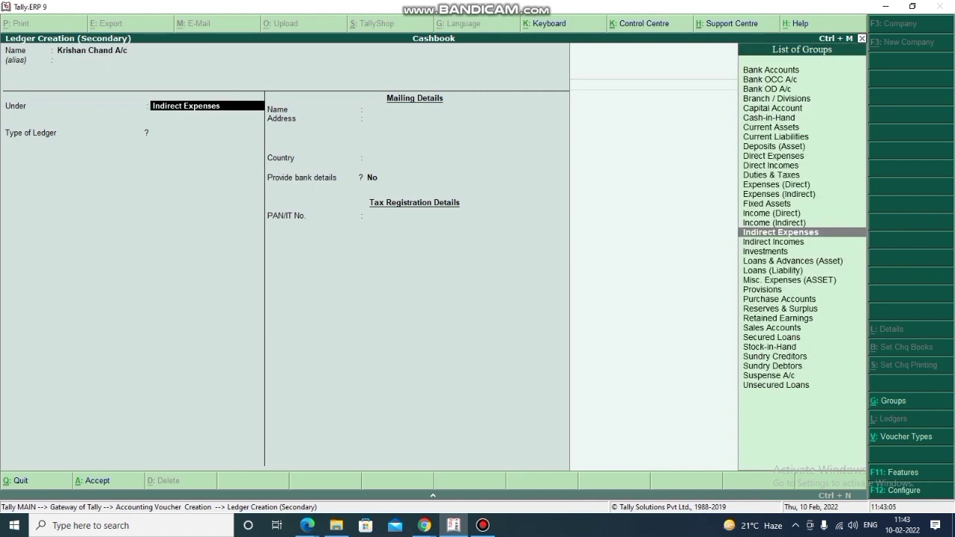
pyautogui.write('De')
pyautogui.press('Return')
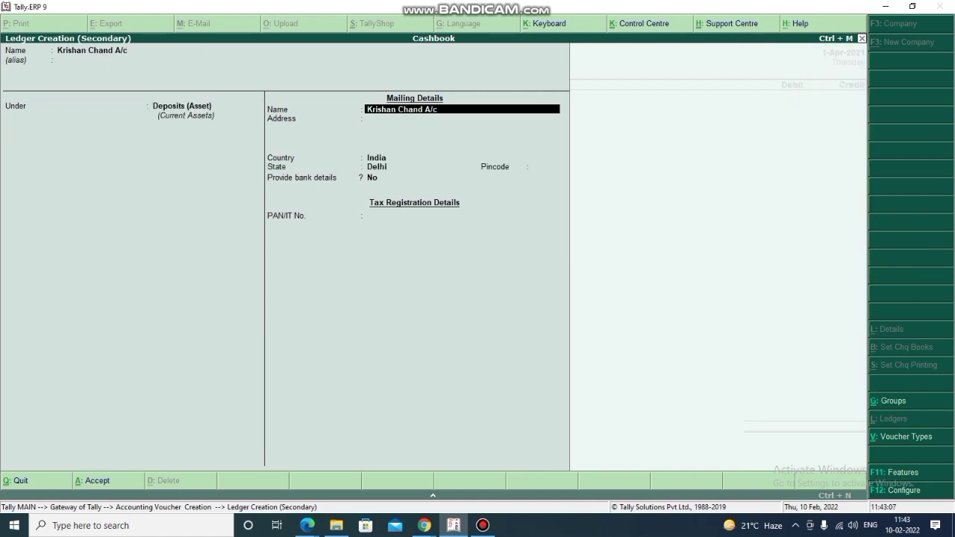
pyautogui.press('BackSpace')
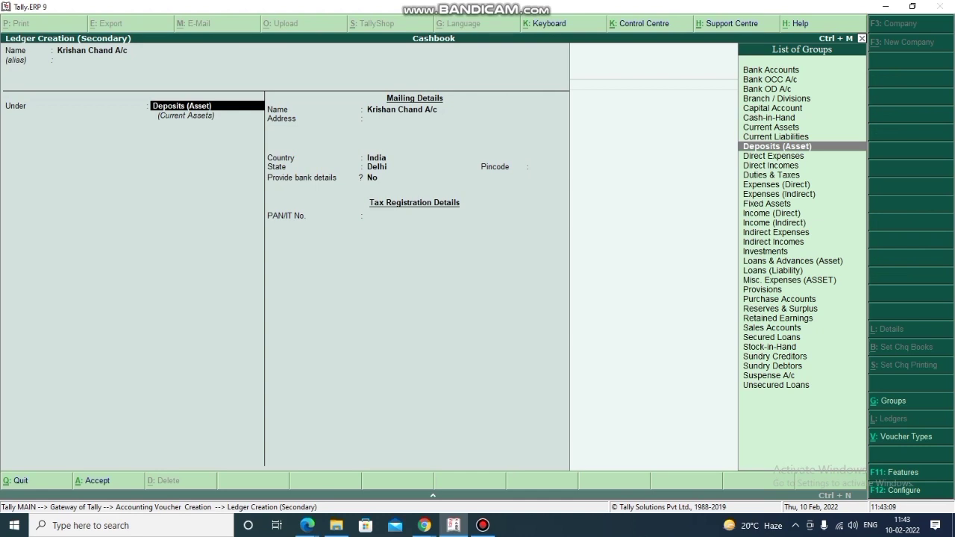
pyautogui.write('Debt')
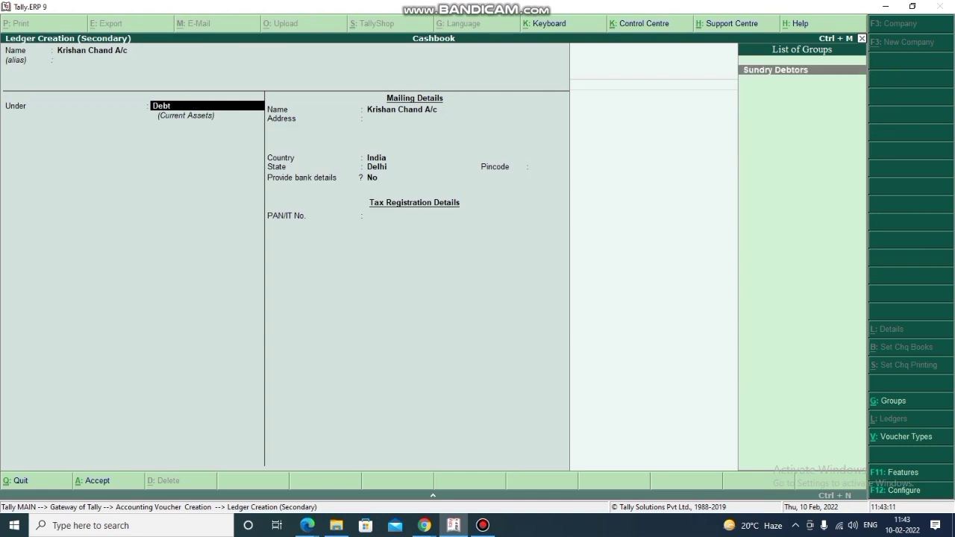
pyautogui.press('Return')
pyautogui.hotkey('ctrl', 'a')
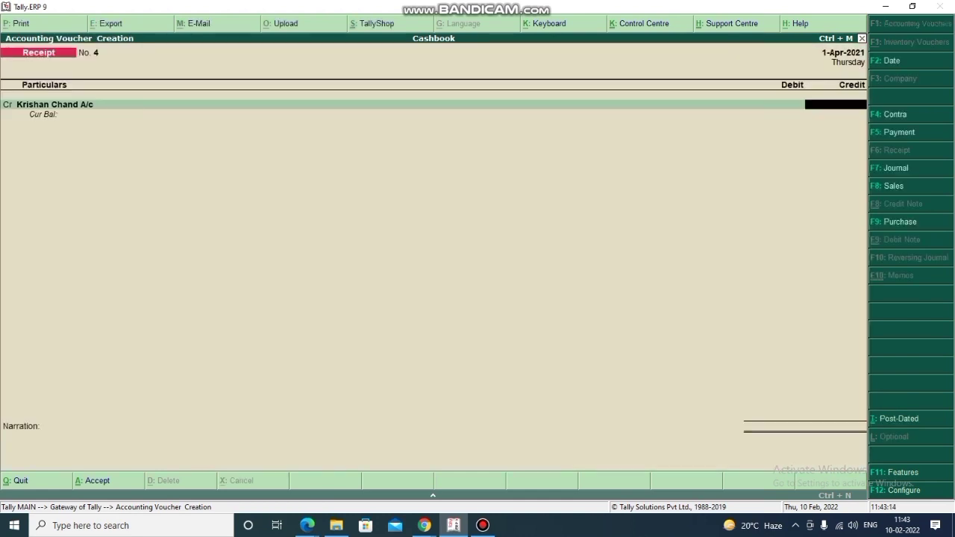
# - Credit the customer 1,250 and debit Cash 1,236.25, opening another debit line
pyautogui.write('1250')
pyautogui.press('Return')
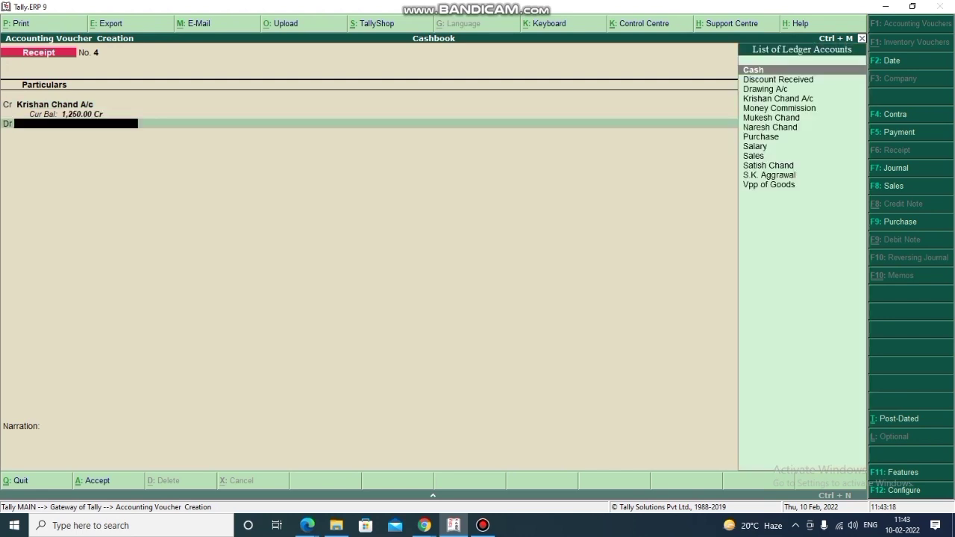
pyautogui.press('Return')
pyautogui.write('1')
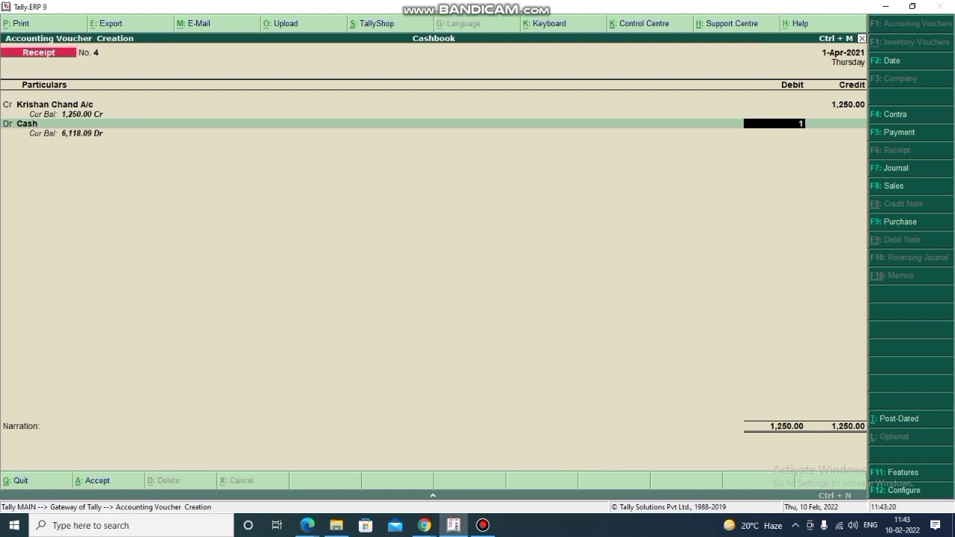
pyautogui.write(',236.25')
pyautogui.press('Return')
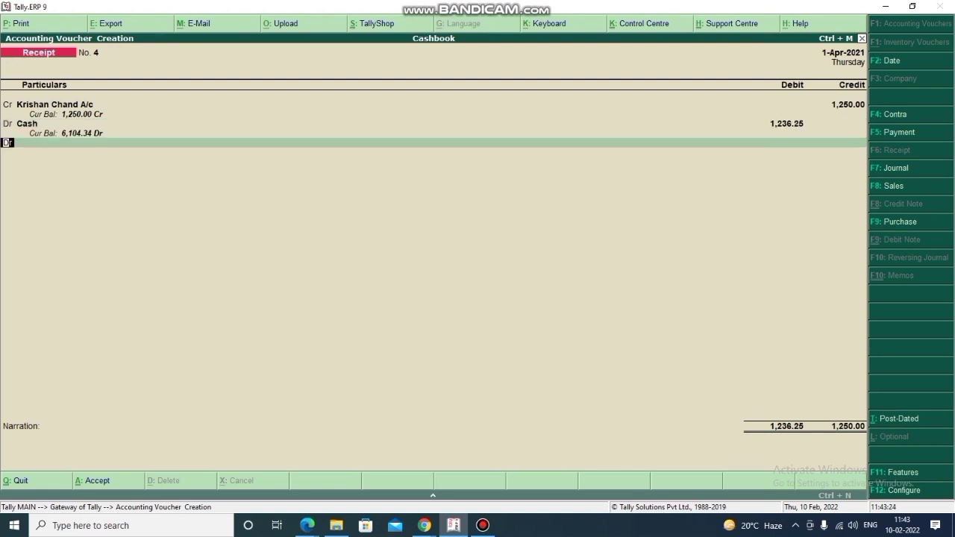
pyautogui.press('Return')
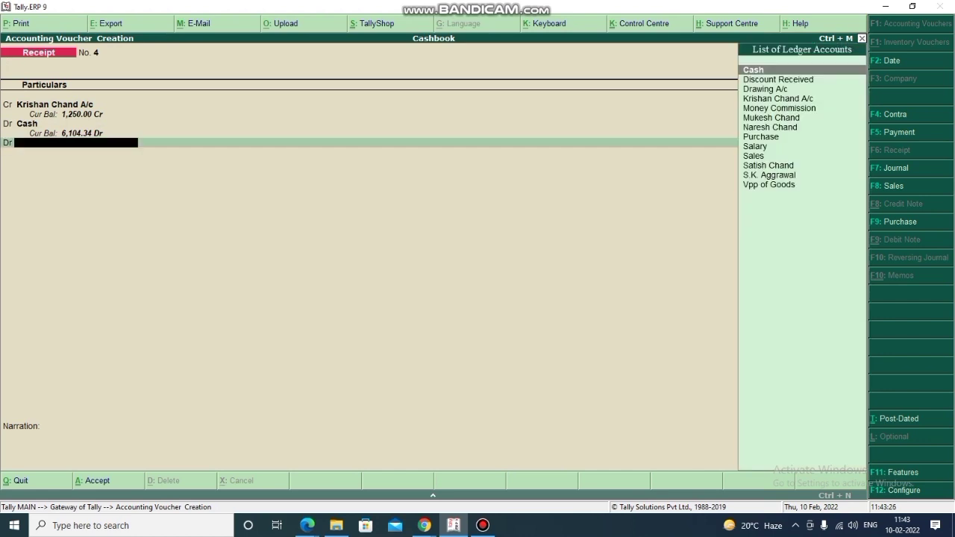
# - Create 'Discount Allowed' under Indirect Expenses, debit it 13.75, and save Receipt No. 4
pyautogui.hotkey('alt', 'c')
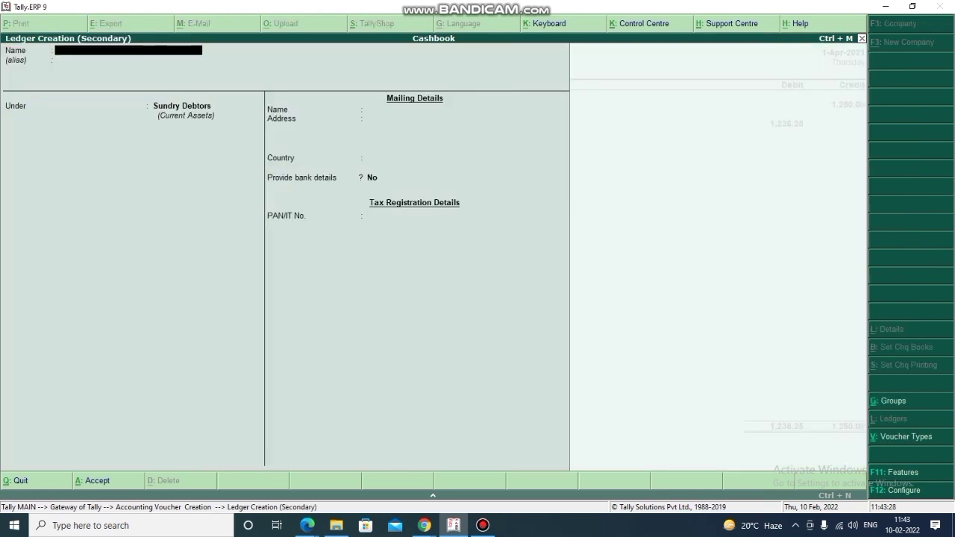
pyautogui.write('Discount Allowed')
pyautogui.press('Return')
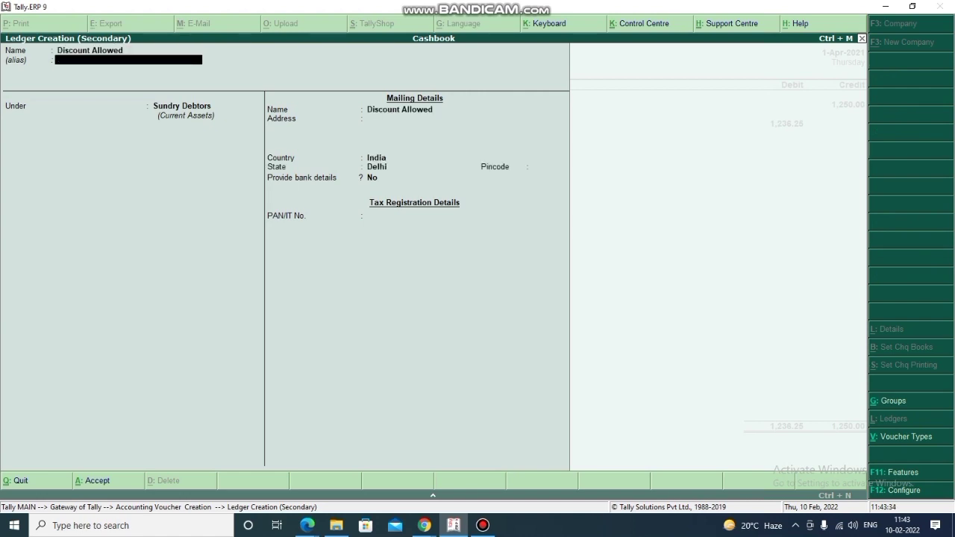
pyautogui.press('Return')
pyautogui.write('Ind')
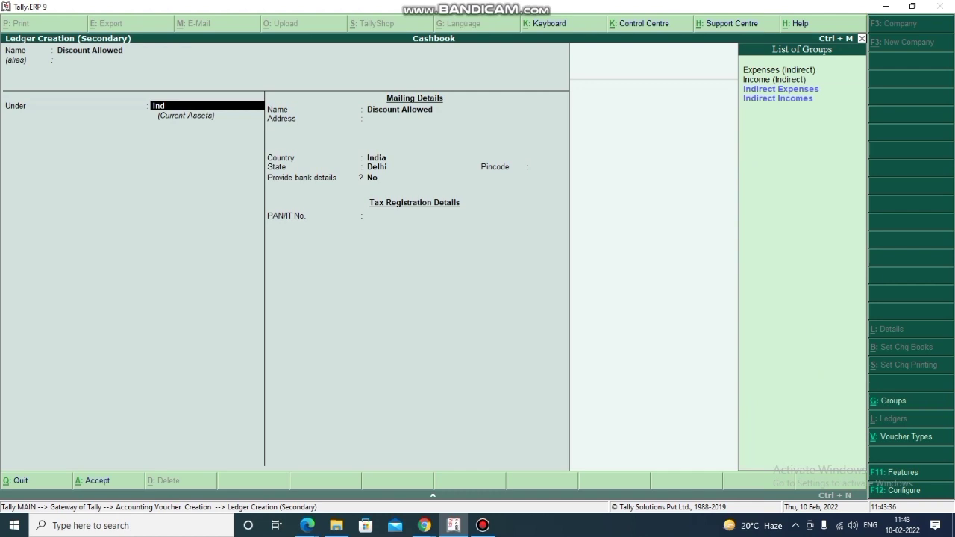
pyautogui.press('Return')
pyautogui.press('Return')
pyautogui.hotkey('ctrl', 'a')
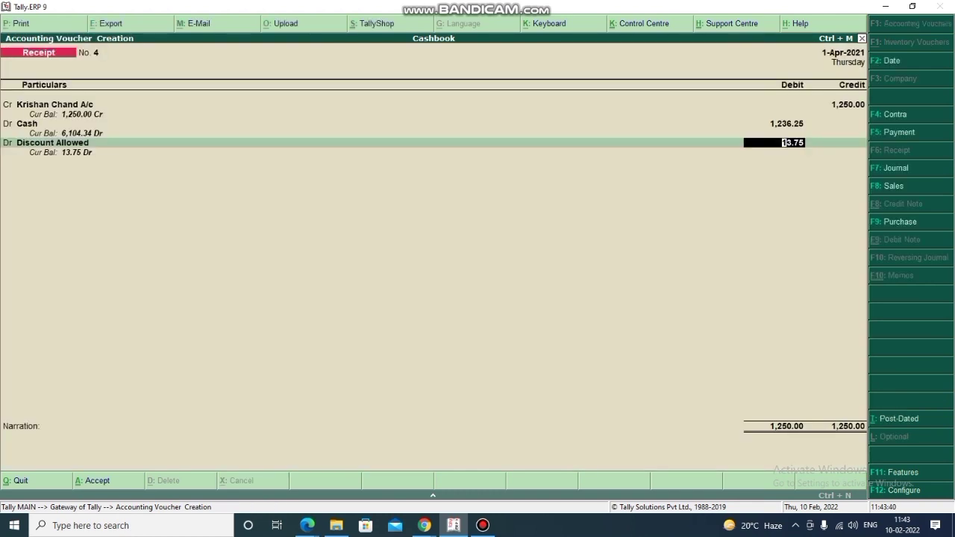
pyautogui.press('Return')
pyautogui.press('Return')
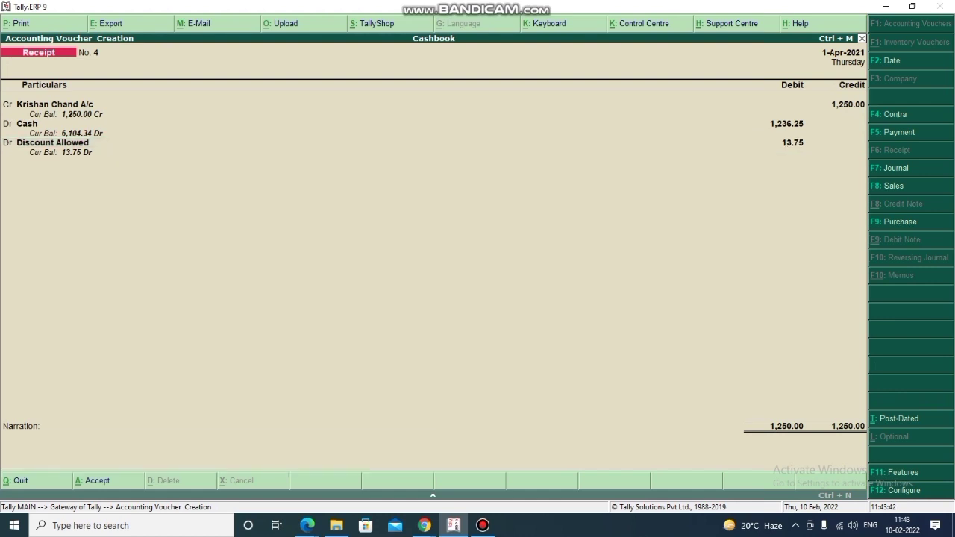
pyautogui.press('Return')
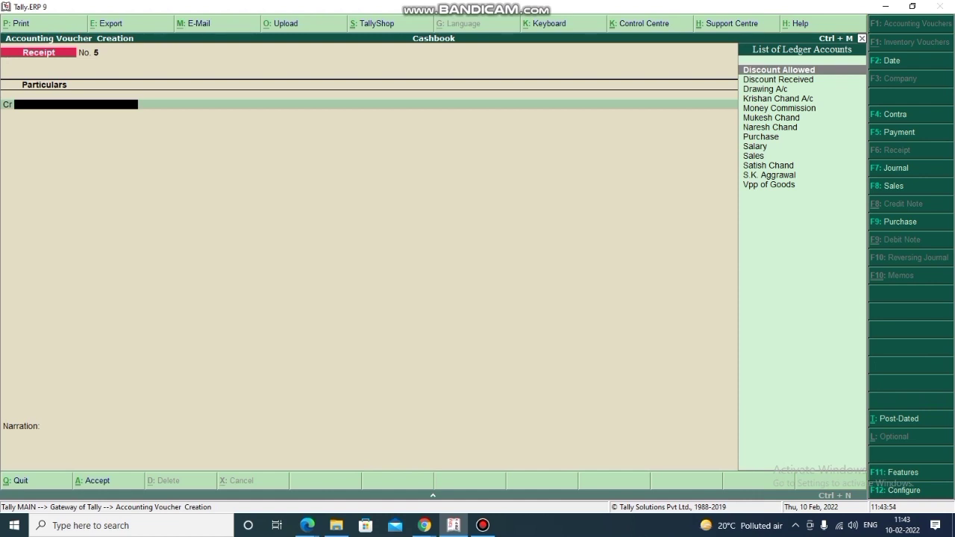
# - Post Payment No. 7 debiting Purchase 290.00 against Cash 290.00 and save it
pyautogui.press('F5')
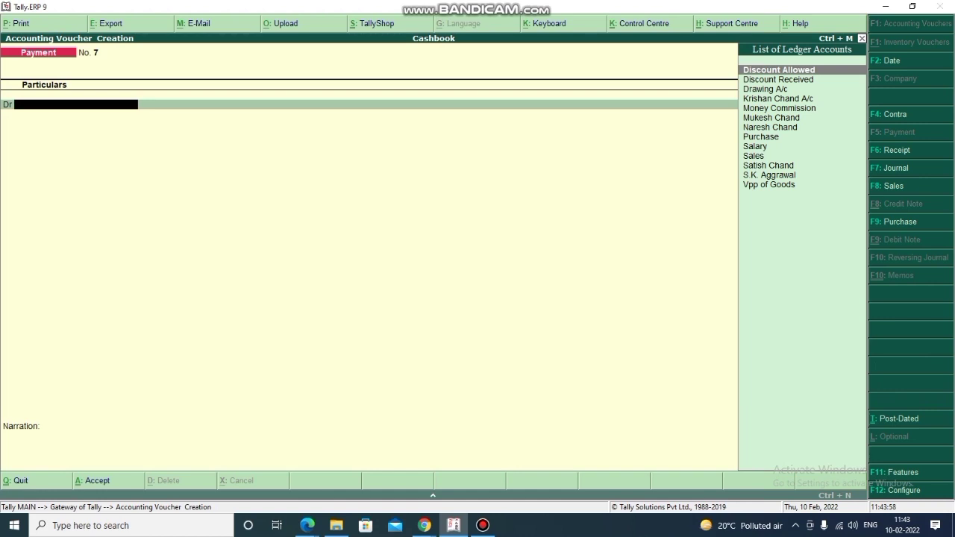
pyautogui.press('Down')
pyautogui.press('Down')
pyautogui.press('Down')
pyautogui.press('Down')
pyautogui.press('Down')
pyautogui.press('Down')
pyautogui.press('Down')
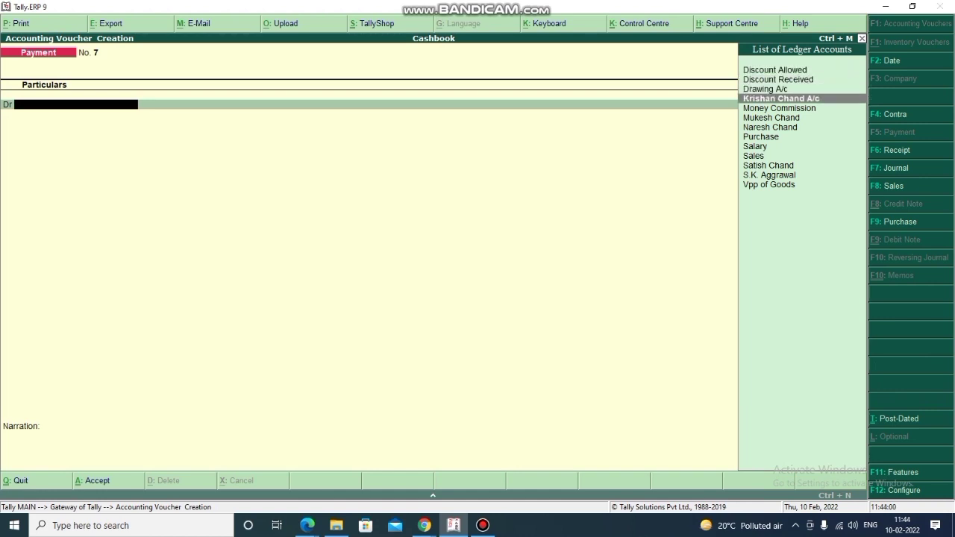
pyautogui.press('Return')
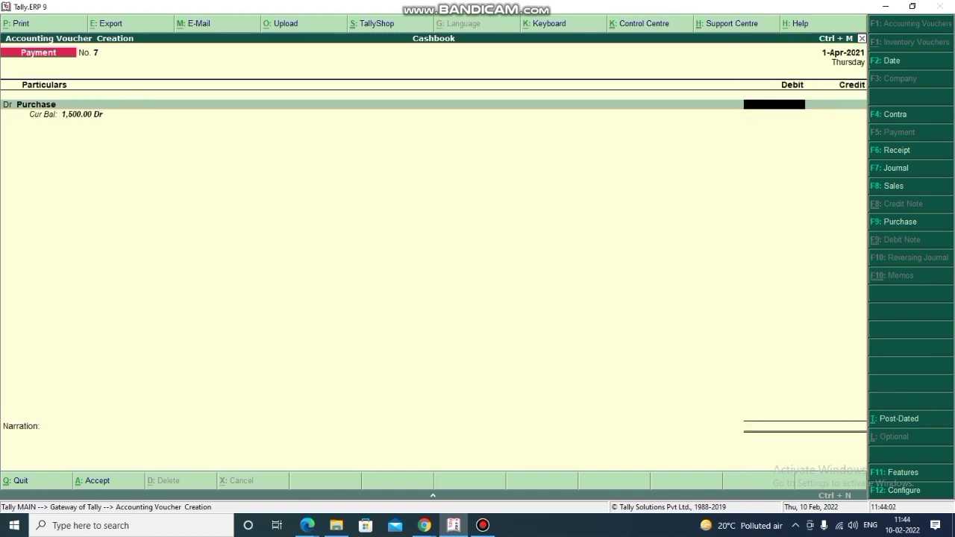
pyautogui.write('290')
pyautogui.press('Return')
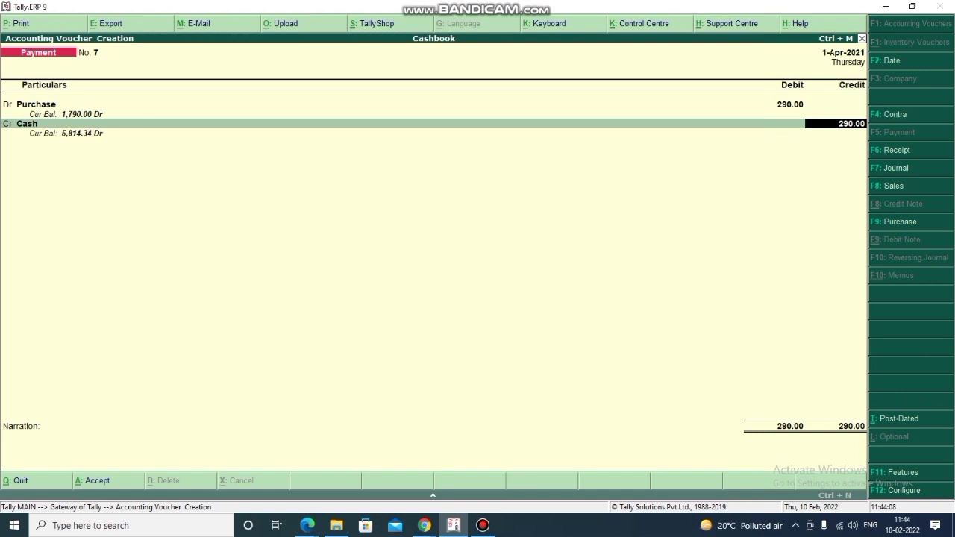
pyautogui.press('Return')
pyautogui.press('Return')
pyautogui.press('Return')
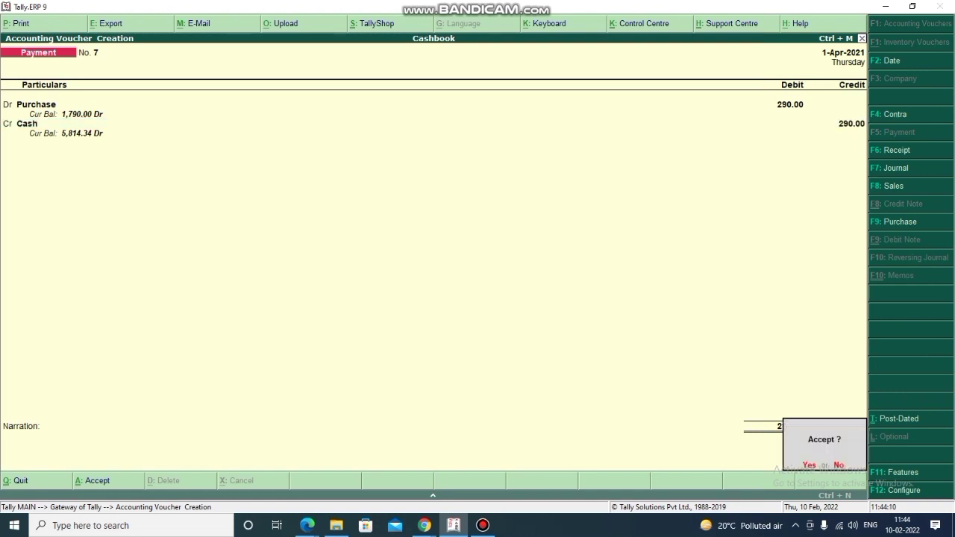
pyautogui.press('Return')
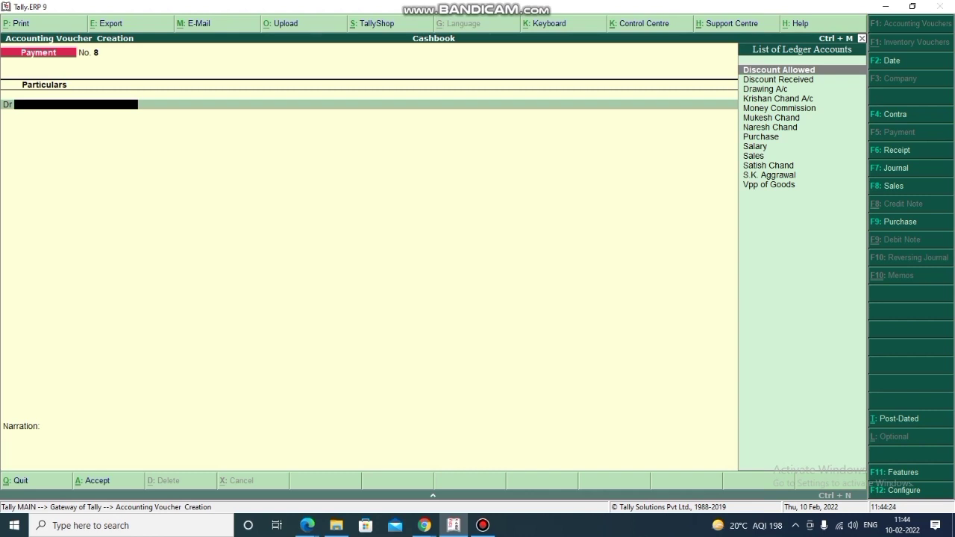
# - Create a 'General Expe' ledger under Indirect Expenses from the payment voucher
pyautogui.hotkey('alt', 'c')
pyautogui.write('Gene')
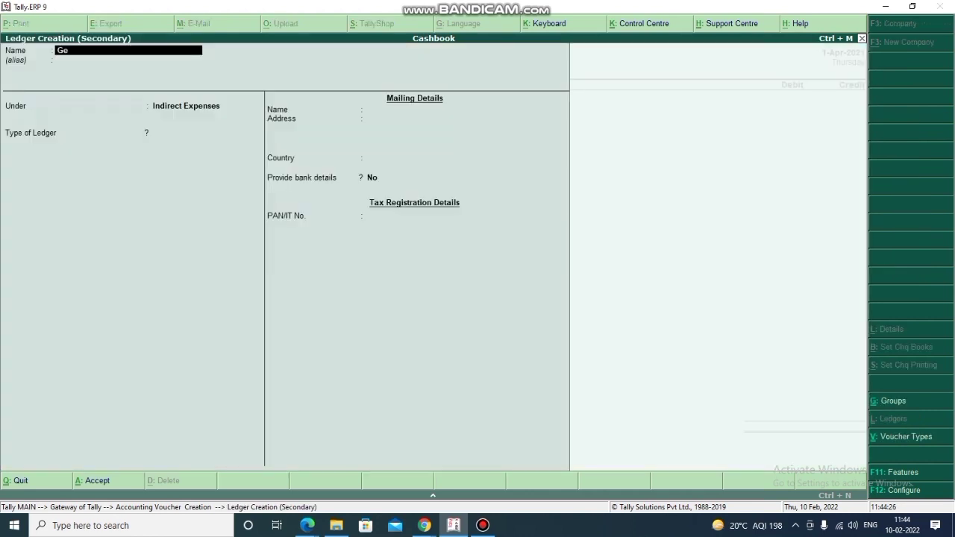
pyautogui.press('BackSpace')
pyautogui.press('BackSpace')
pyautogui.write('neral')
pyautogui.press('BackSpace')
pyautogui.press('BackSpace')
pyautogui.write('al Expe')
pyautogui.press('Return')
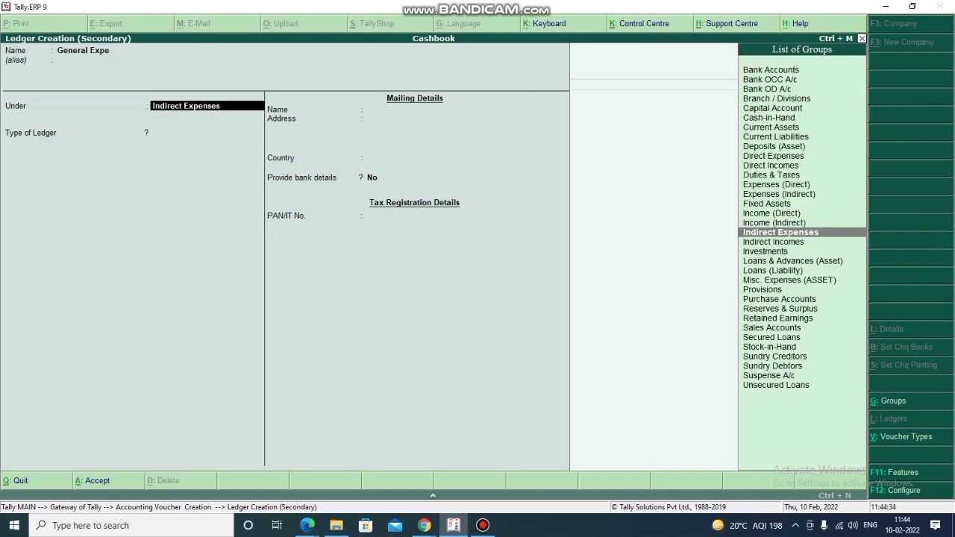
pyautogui.hotkey('ctrl', 'a')
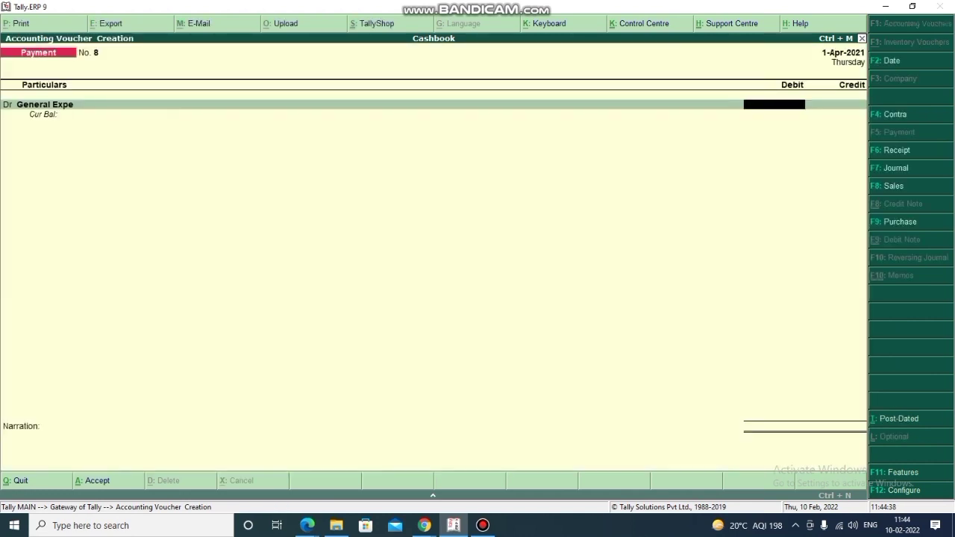
# - Debit General Expe 14.50 against Cash, save payment voucher 8, and start a receipt
pyautogui.write('14.5')
pyautogui.press('Return')
pyautogui.press('Return')
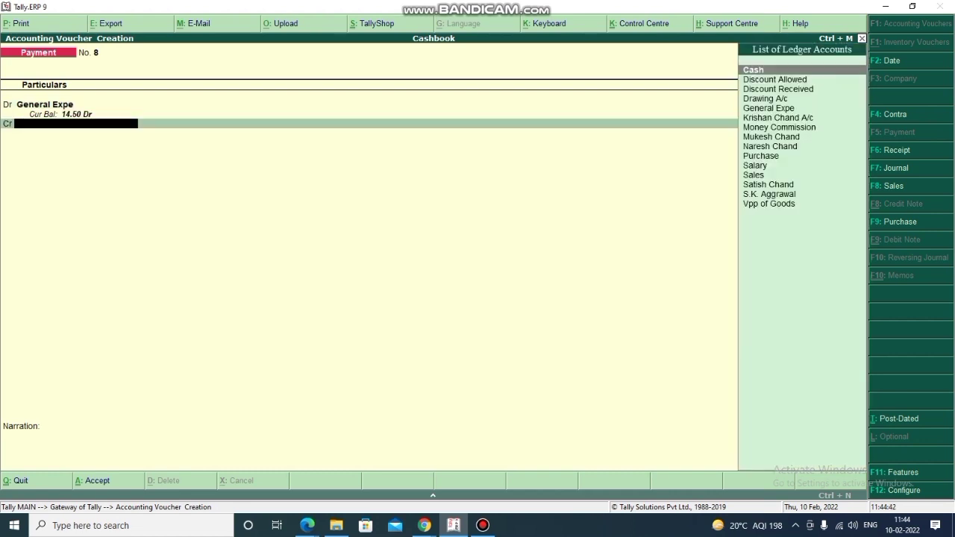
pyautogui.press('Return')
pyautogui.press('Return')
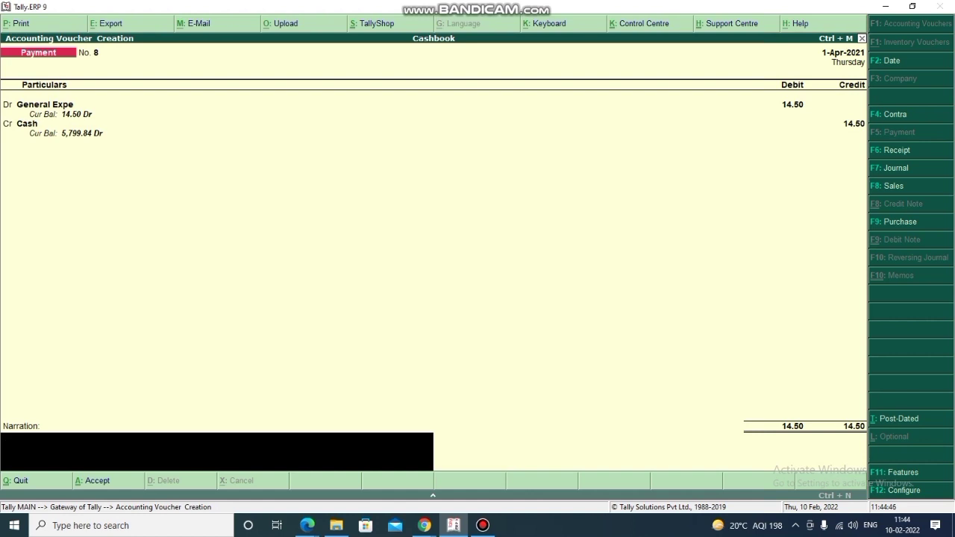
pyautogui.press('Return')
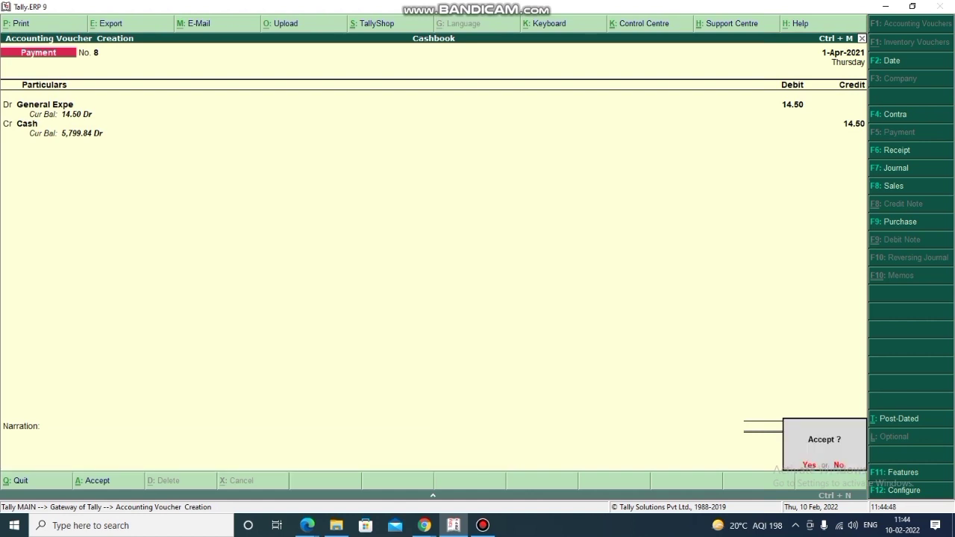
pyautogui.press('Return')
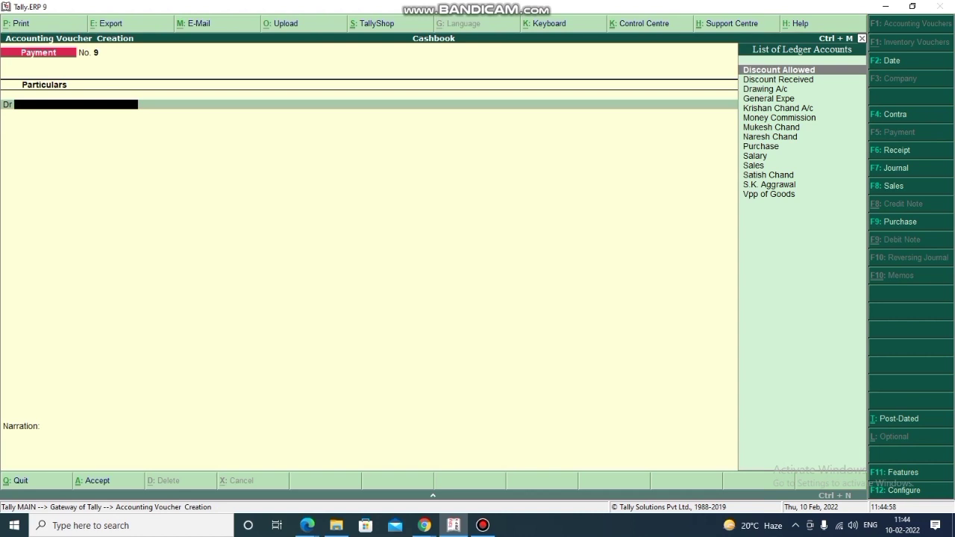
pyautogui.press('F6')
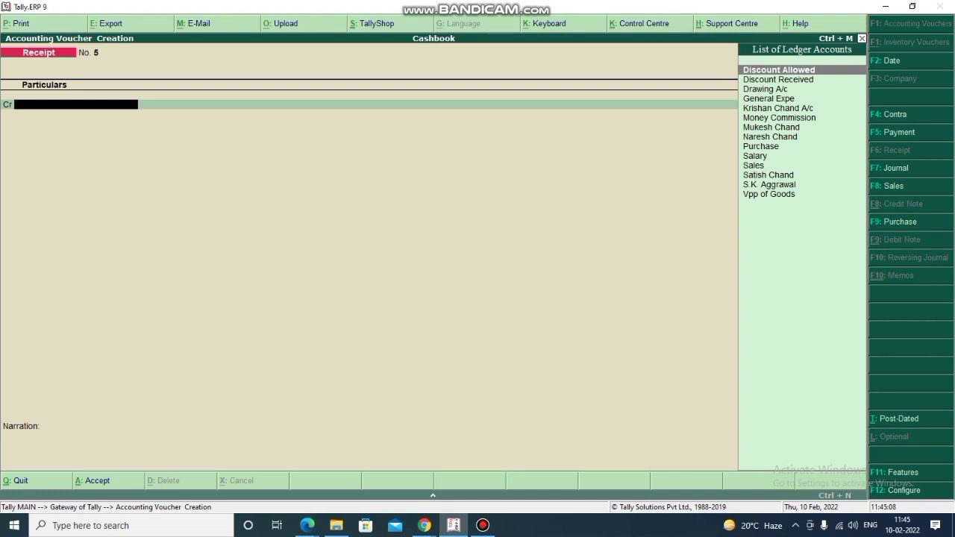
# - Create a ledger for the customer under Sundry Debtors
pyautogui.hotkey('alt', 'c')
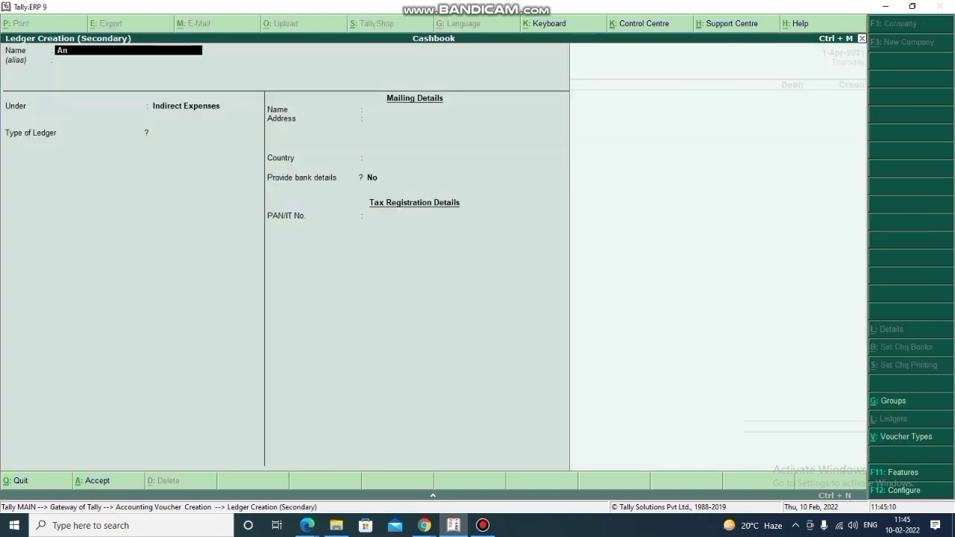
pyautogui.press('Return')
pyautogui.press('Return')
pyautogui.write('deb')
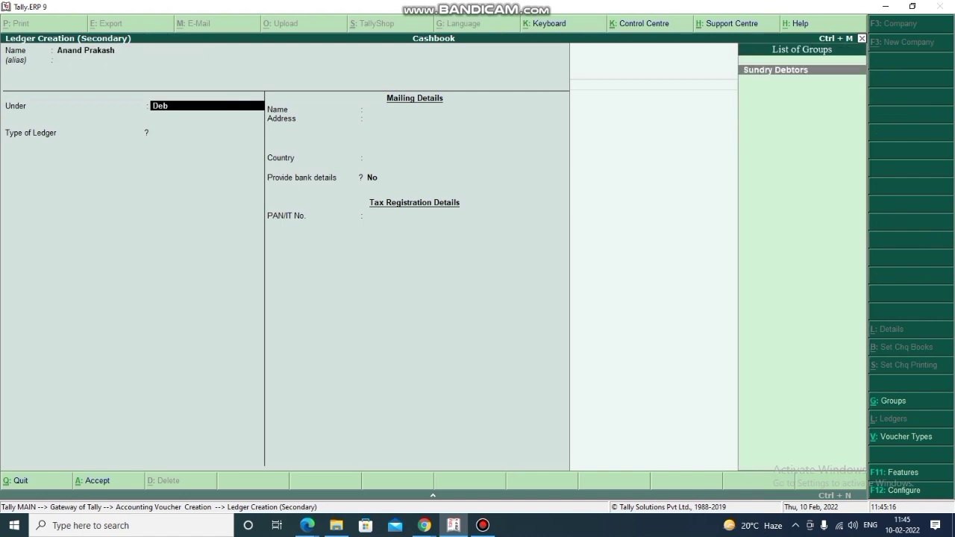
pyautogui.press('Return')
pyautogui.hotkey('ctrl', 'a')
# - Credit the customer 280.60, debit Cash, and save receipt voucher 5
pyautogui.press('Return')
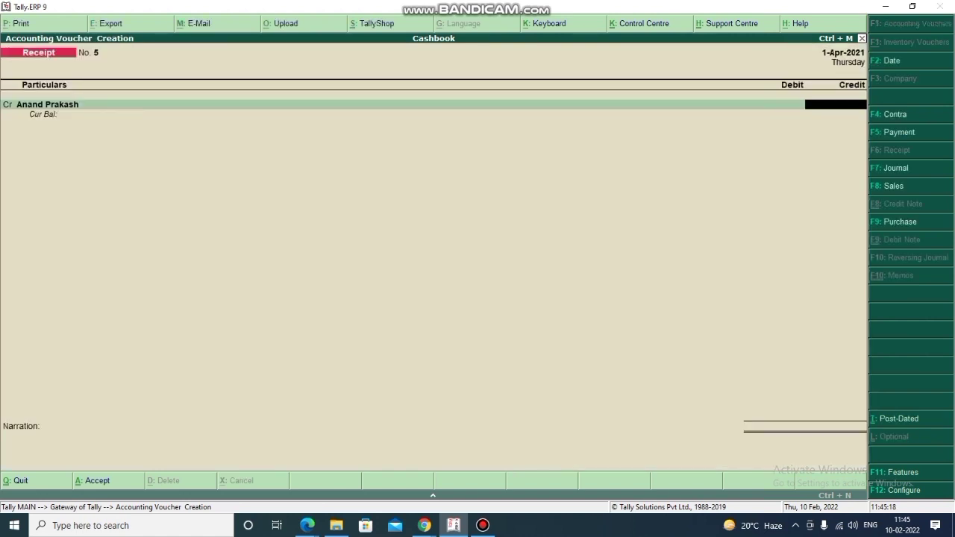
pyautogui.write('280.60')
pyautogui.press('Return')
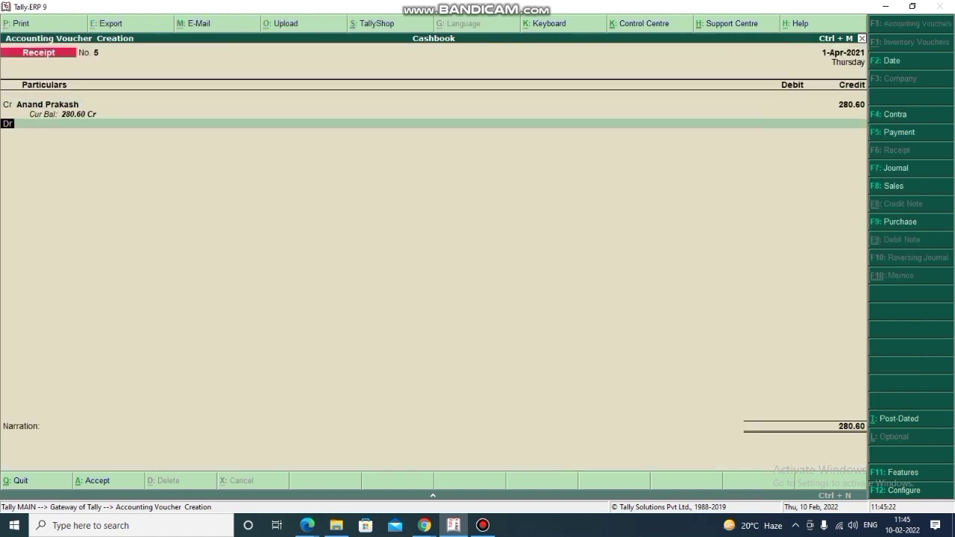
pyautogui.press('Down')
pyautogui.press('Return')
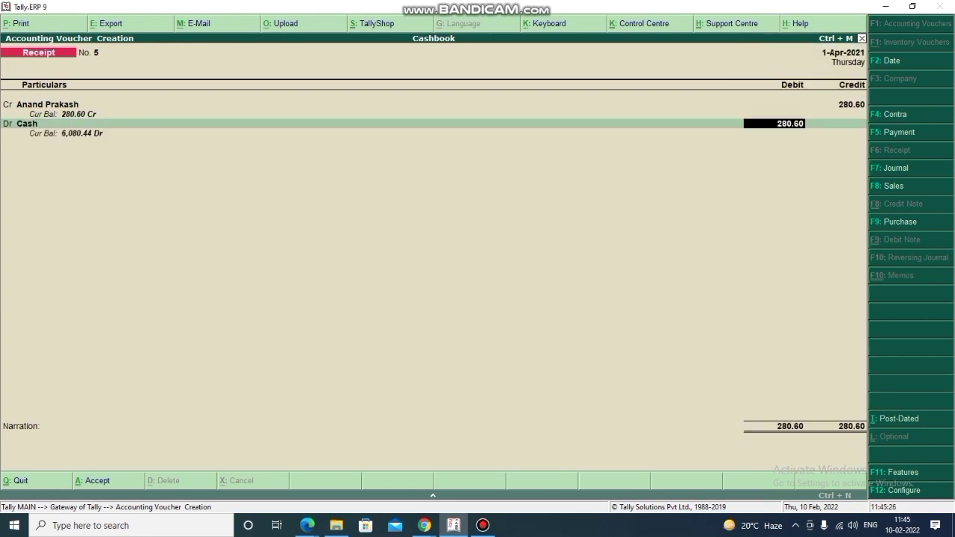
pyautogui.press('Return')
pyautogui.press('Return')
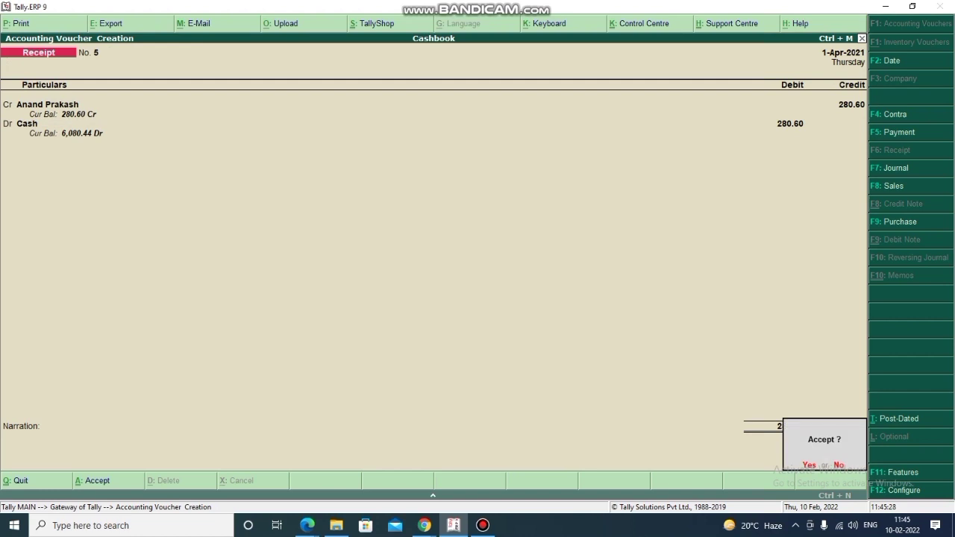
pyautogui.press('Return')
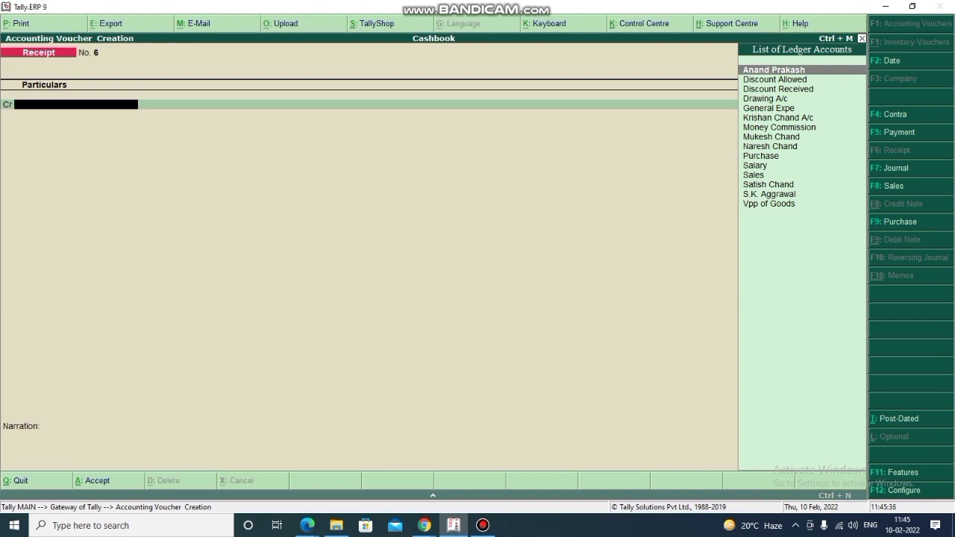
# - Start payment voucher 9 and create a 'Stationary' ledger under Indirect Expenses
pyautogui.press('F5')
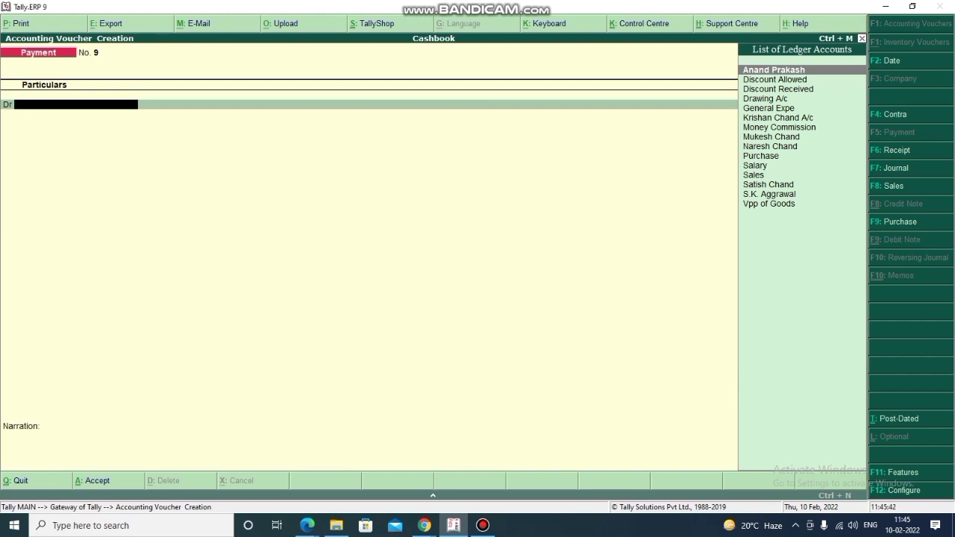
pyautogui.hotkey('alt', 'c')
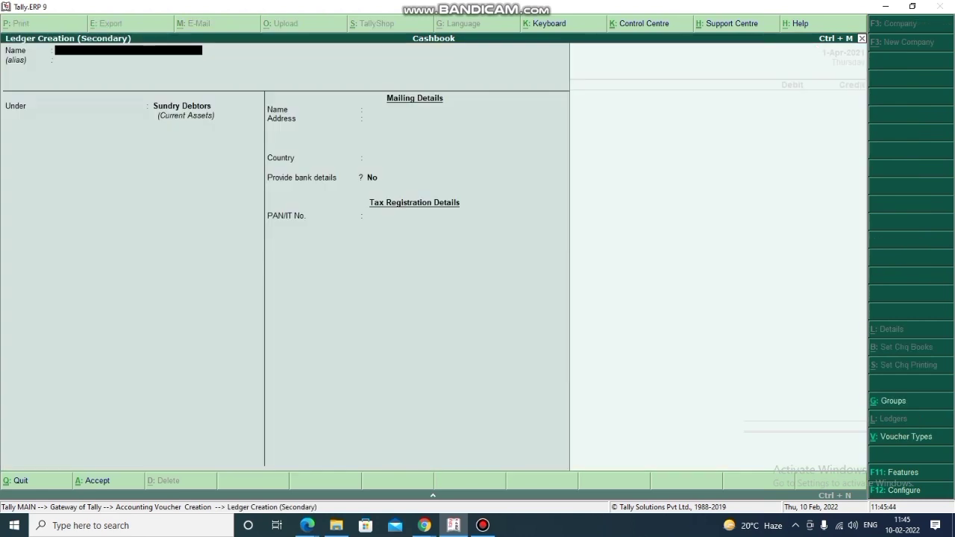
pyautogui.write('Stationary a')
pyautogui.press('BackSpace')
pyautogui.press('BackSpace')
pyautogui.press('Return')
pyautogui.write('ind')
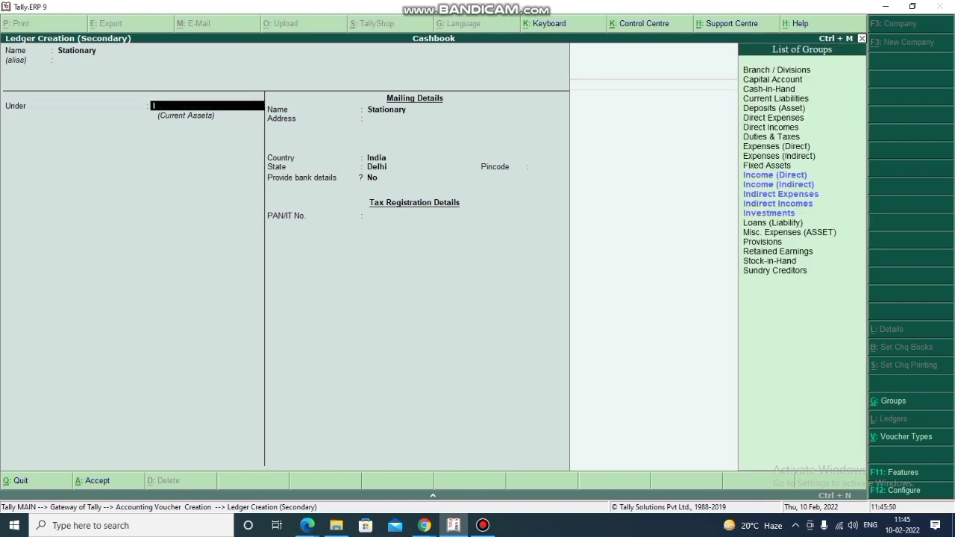
pyautogui.press('Down')
pyautogui.press('Down')
pyautogui.press('Return')
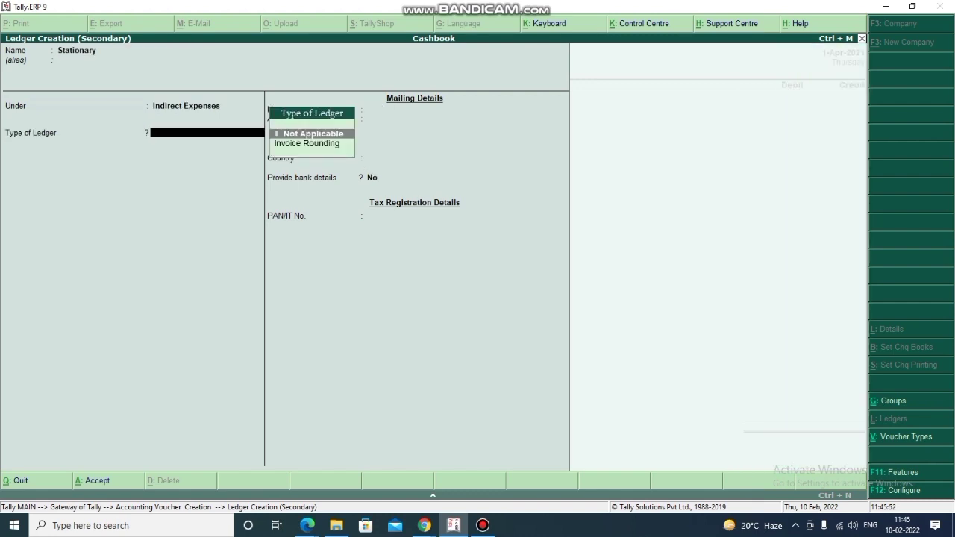
pyautogui.hotkey('ctrl', 'a')
# - Debit Stationary 25.00, credit Cash 25.00, and save the voucher
pyautogui.write('250')
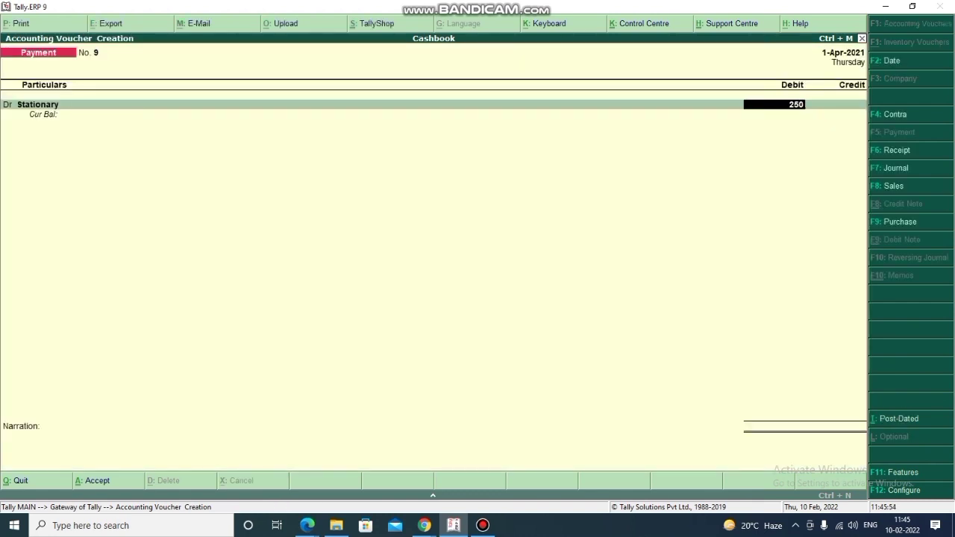
pyautogui.press('BackSpace')
pyautogui.press('Return')
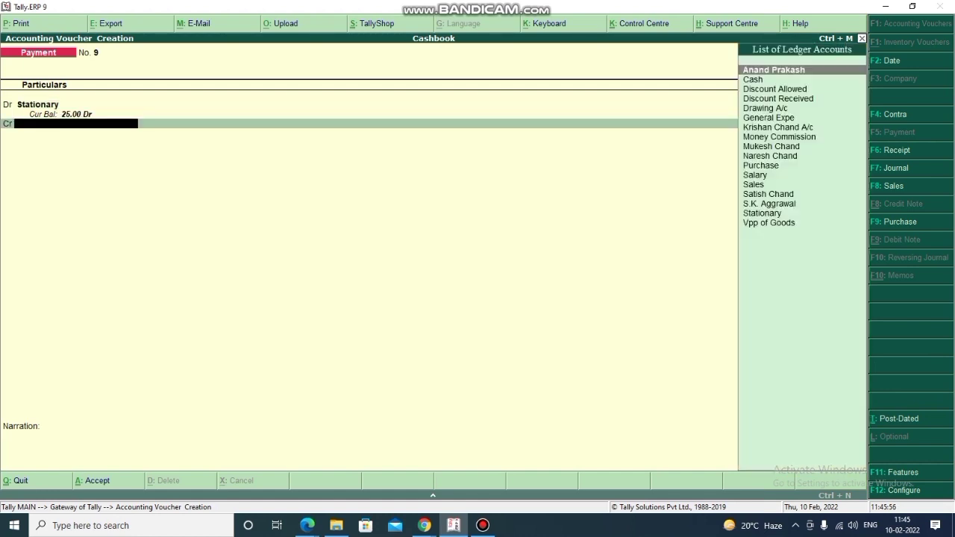
pyautogui.press('Return')
pyautogui.press('BackSpace')
pyautogui.press('Down')
pyautogui.press('Down')
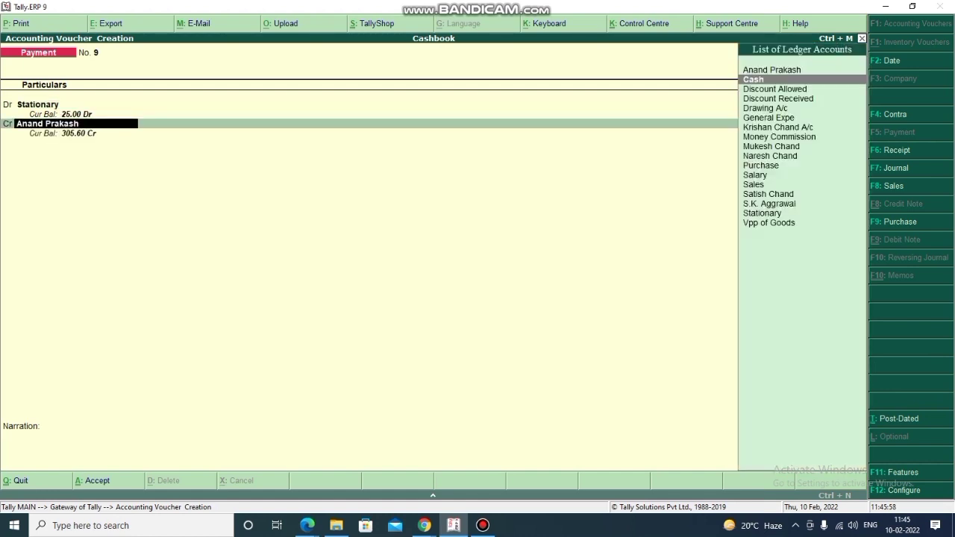
pyautogui.press('Up')
pyautogui.press('Return')
pyautogui.press('Return')
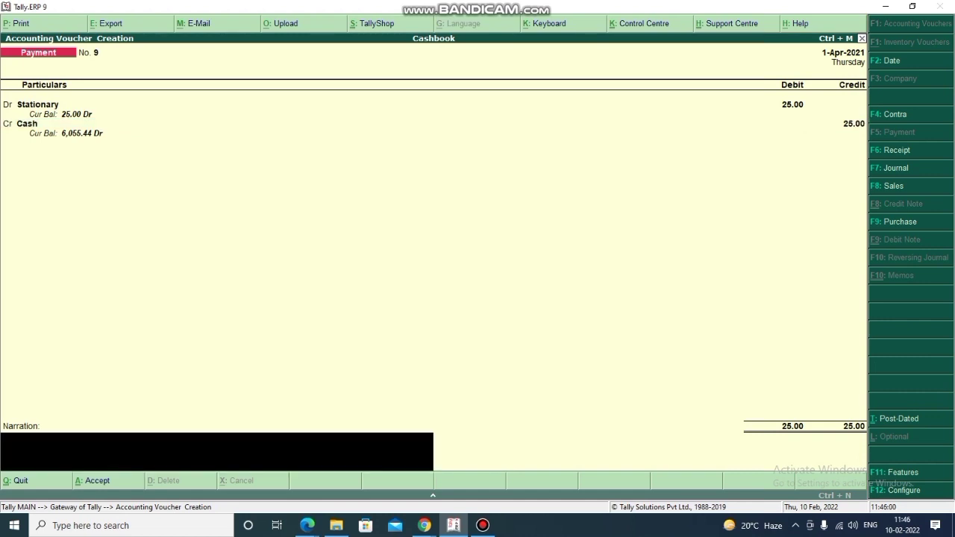
pyautogui.press('Return')
pyautogui.press('Return')
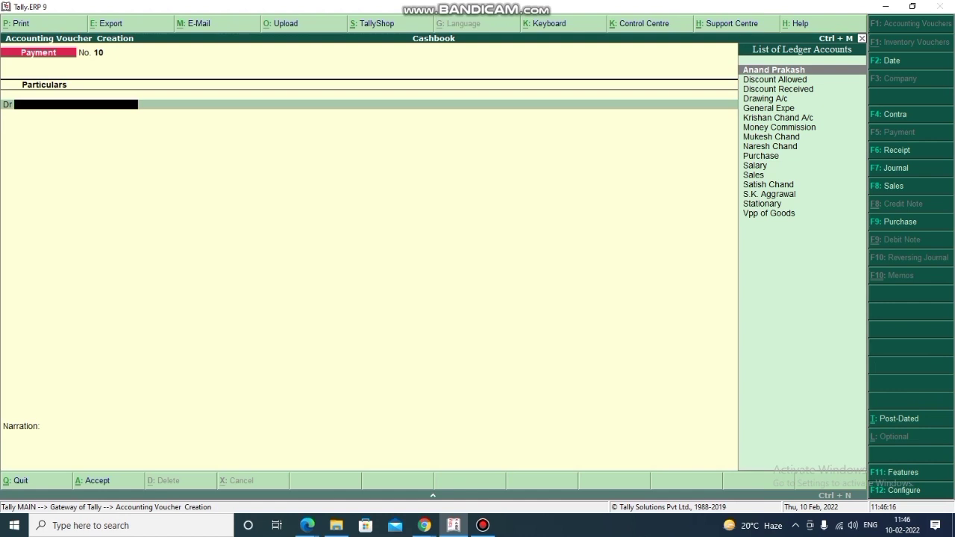
# - Create a 'Water Bill' ledger under Indirect Expenses
pyautogui.hotkey('alt', 'c')
pyautogui.write('Water')
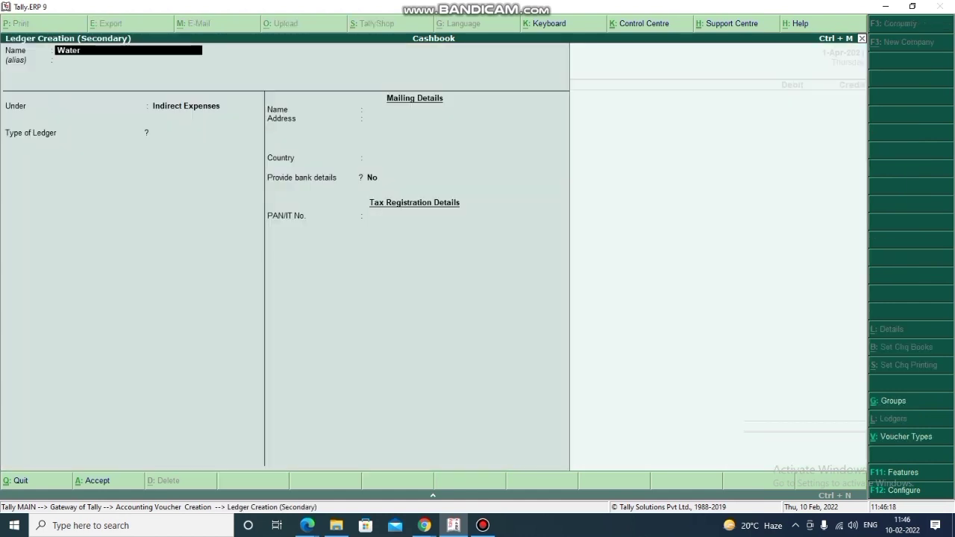
pyautogui.write(' Bill')
pyautogui.press('Return')
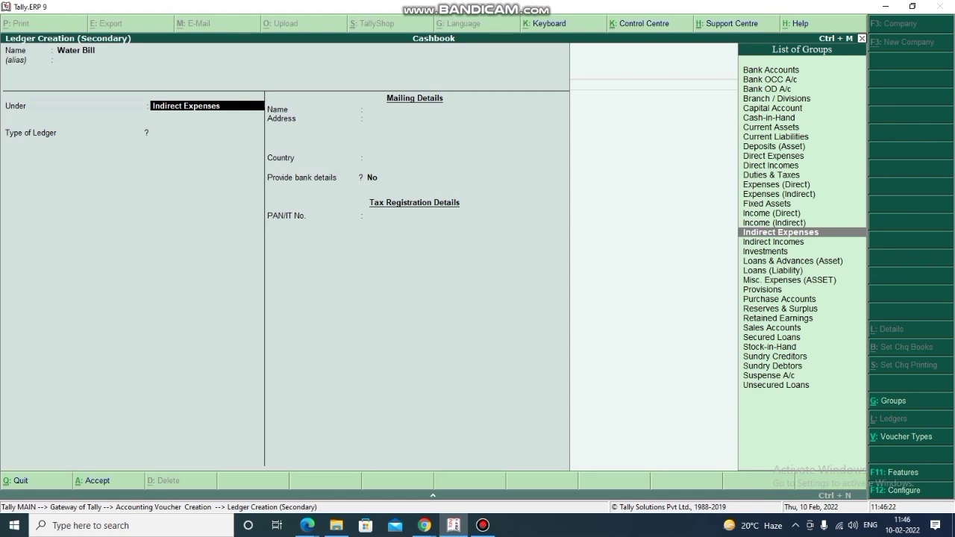
pyautogui.hotkey('ctrl', 'a')
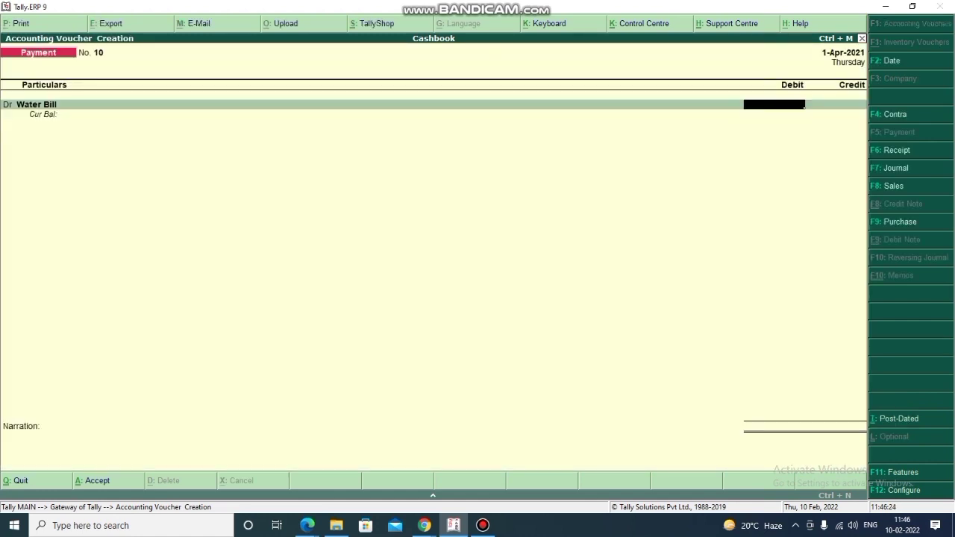
# - Debit Water Bill 10.75, credit Cash, and save payment voucher 10
pyautogui.write('10.75')
pyautogui.press('Return')
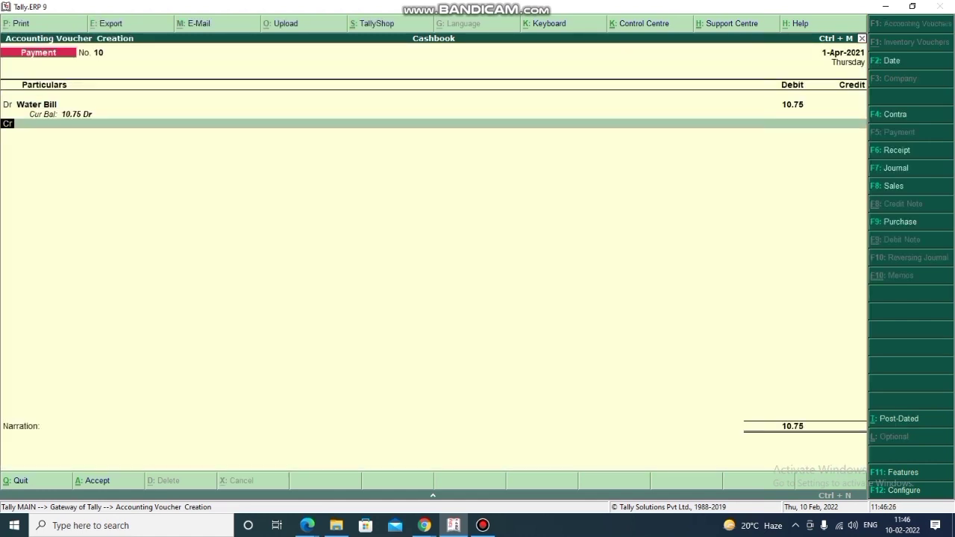
pyautogui.press('Return')
pyautogui.press('Down')
pyautogui.press('Down')
pyautogui.press('Up')
pyautogui.press('Return')
pyautogui.press('Return')
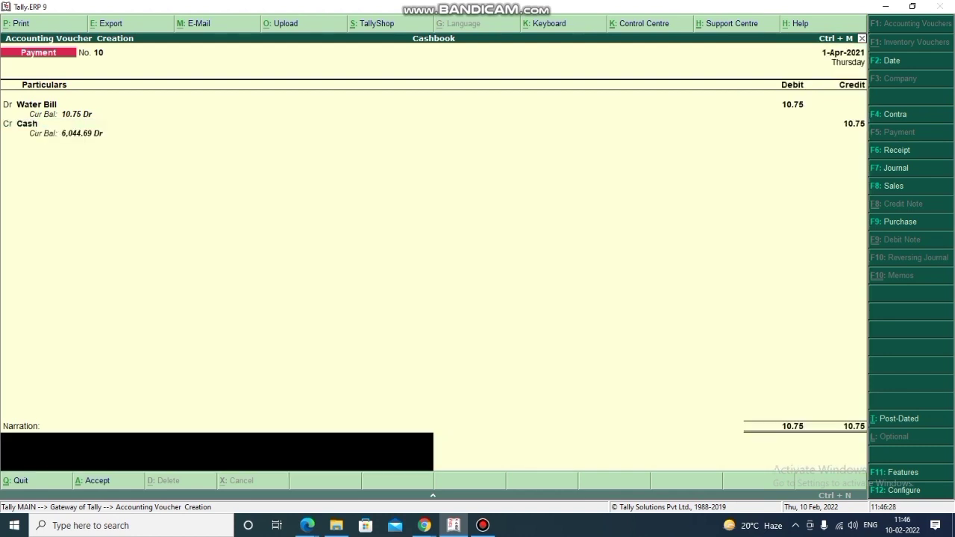
pyautogui.press('Return')
pyautogui.press('Return')
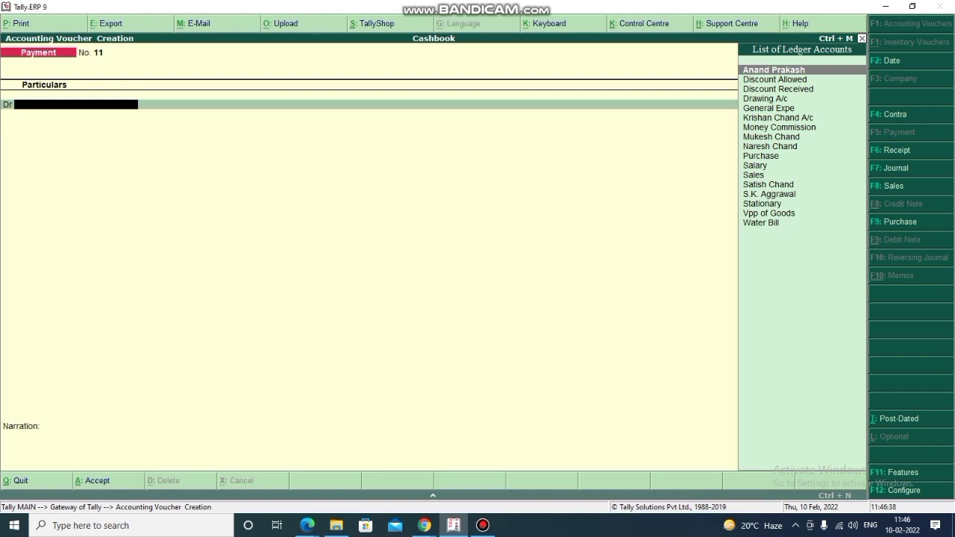
# - Create a 'Charity' ledger under Indirect Expenses
pyautogui.hotkey('alt', 'c')
pyautogui.write('Chari')
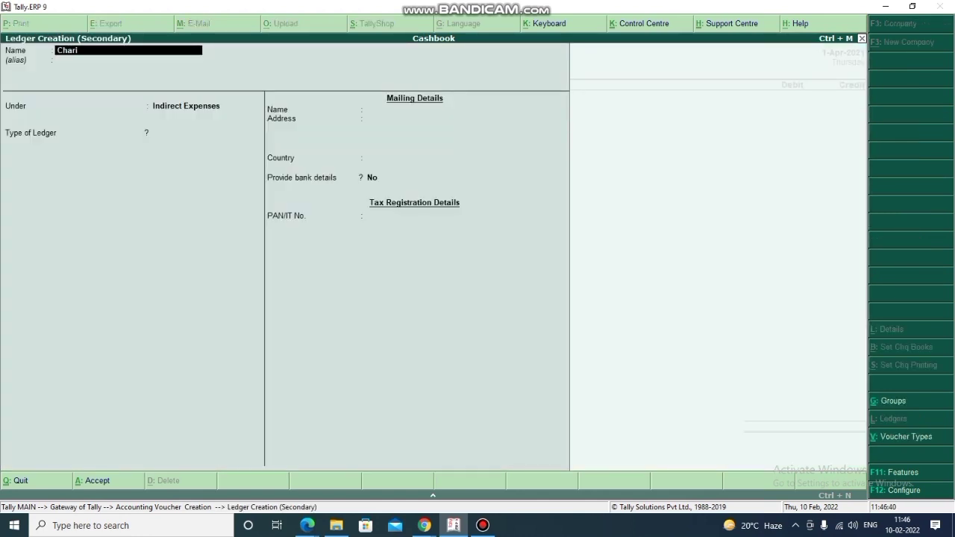
pyautogui.write('ty')
pyautogui.press('Return')
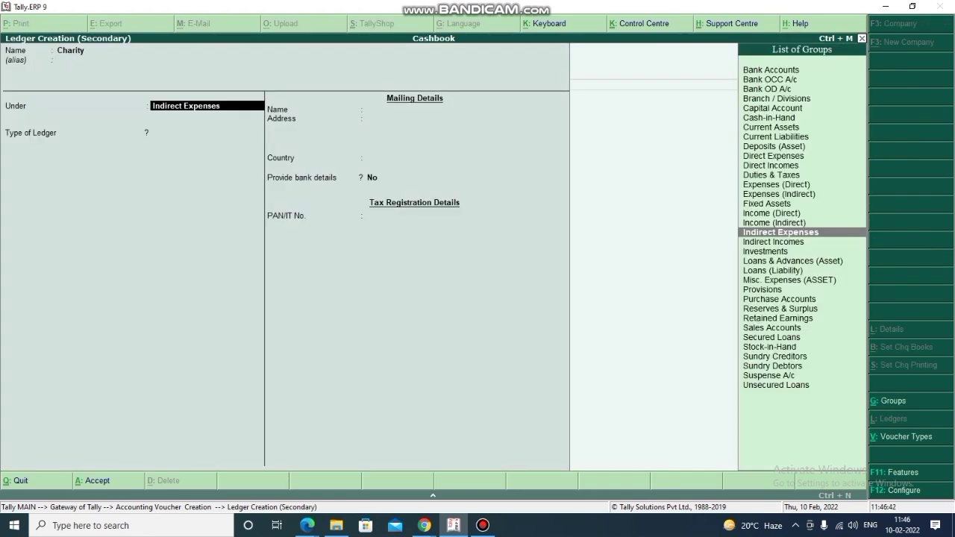
pyautogui.hotkey('ctrl', 'a')
# - Debit Charity 5.00, credit Cash, and save payment voucher 11
pyautogui.write('5')
pyautogui.press('Return')
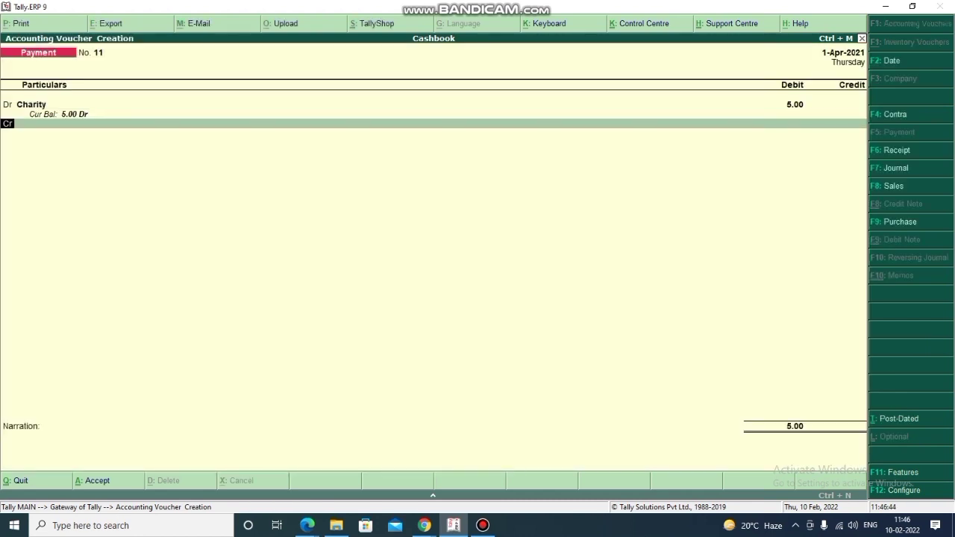
pyautogui.press('Down')
pyautogui.press('Return')
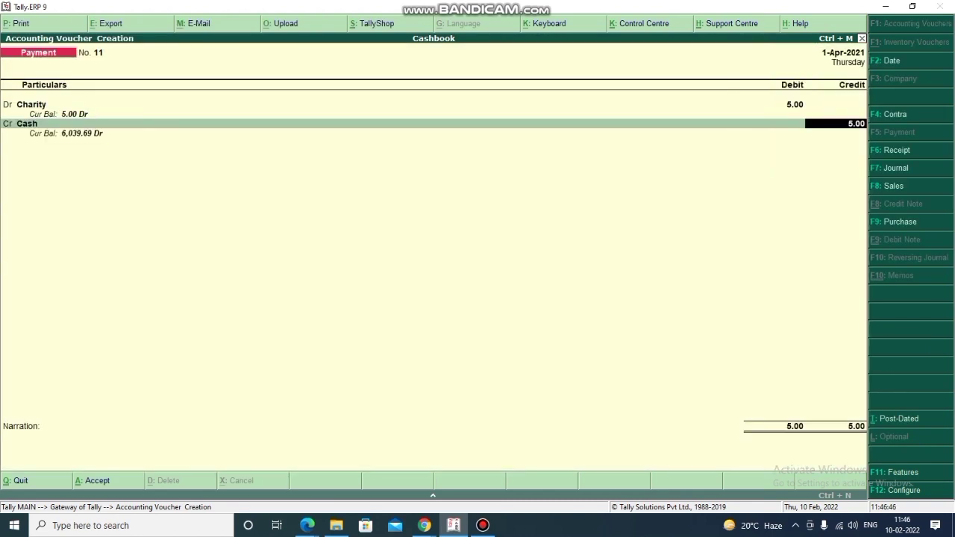
pyautogui.press('Return')
pyautogui.press('Return')
pyautogui.press('Return')
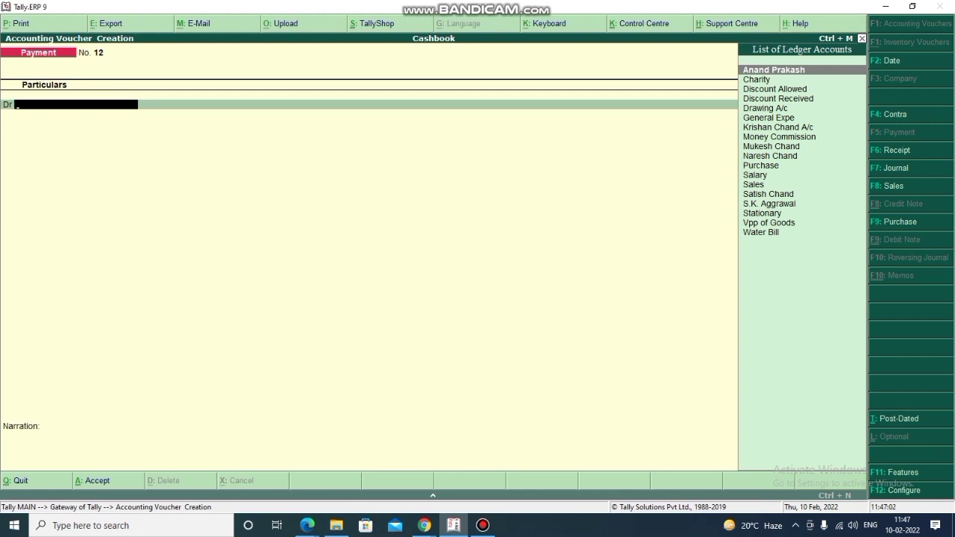
# - Record a 200.00 cash payment to Drawing A/c as voucher 12, then quit to the Gateway
pyautogui.write('Dr')
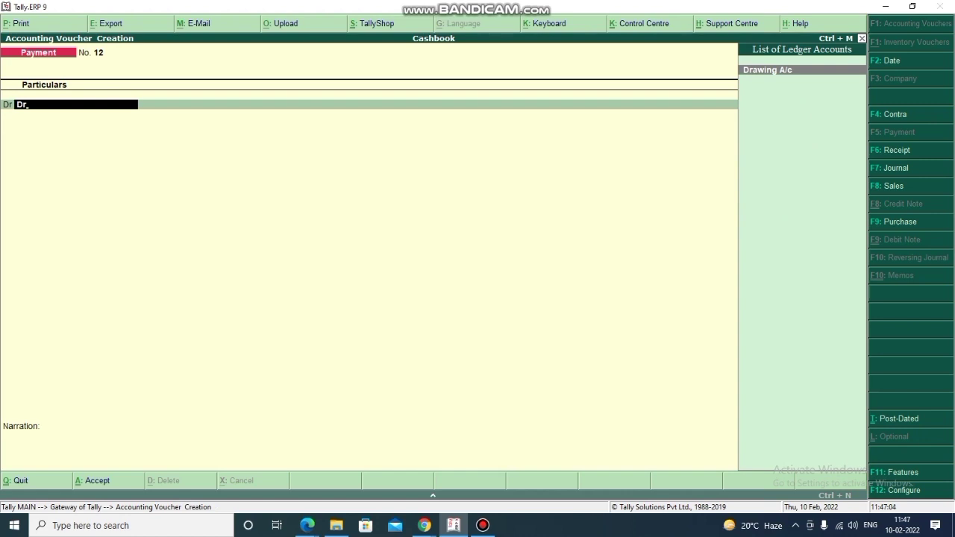
pyautogui.press('Return')
pyautogui.write('200')
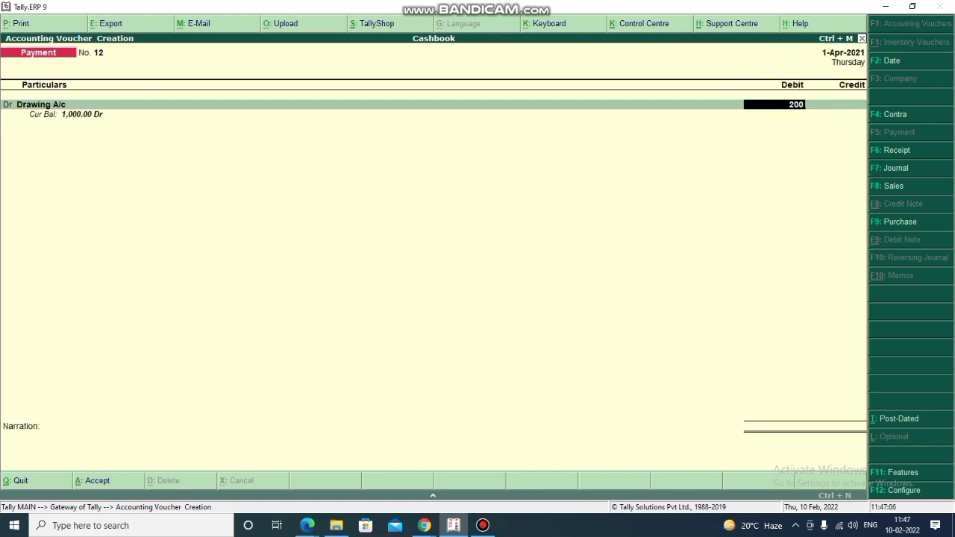
pyautogui.press('Return')
pyautogui.press('Return')
pyautogui.press('Return')
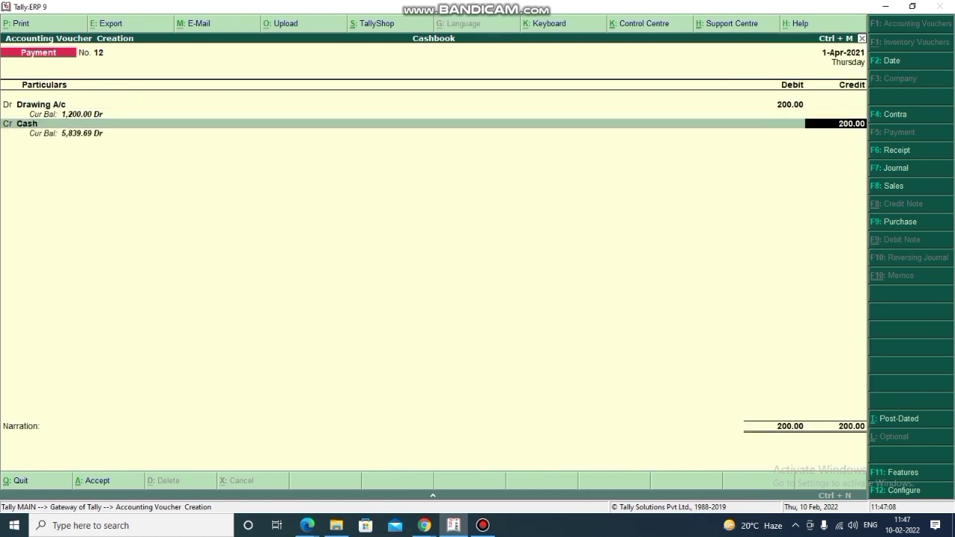
pyautogui.press('Return')
pyautogui.press('Return')
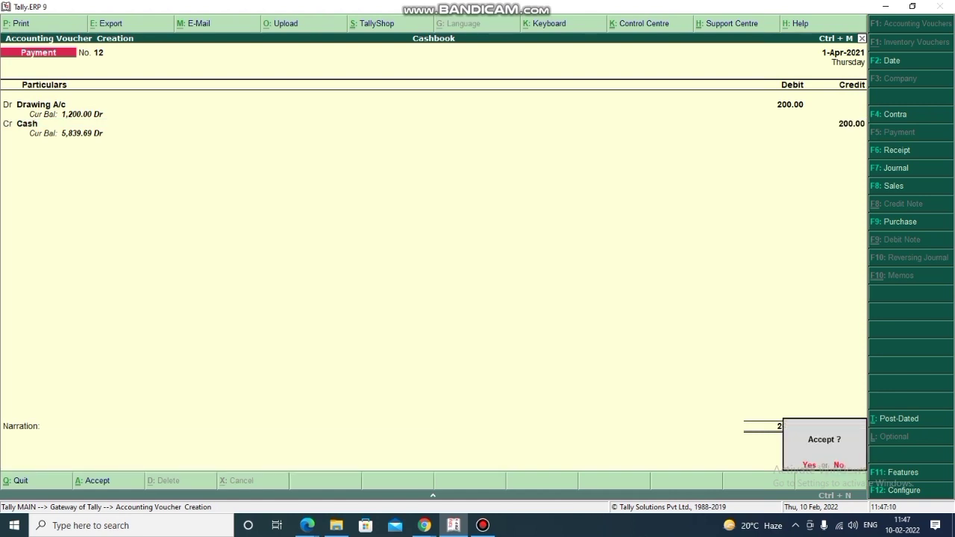
pyautogui.press('Return')
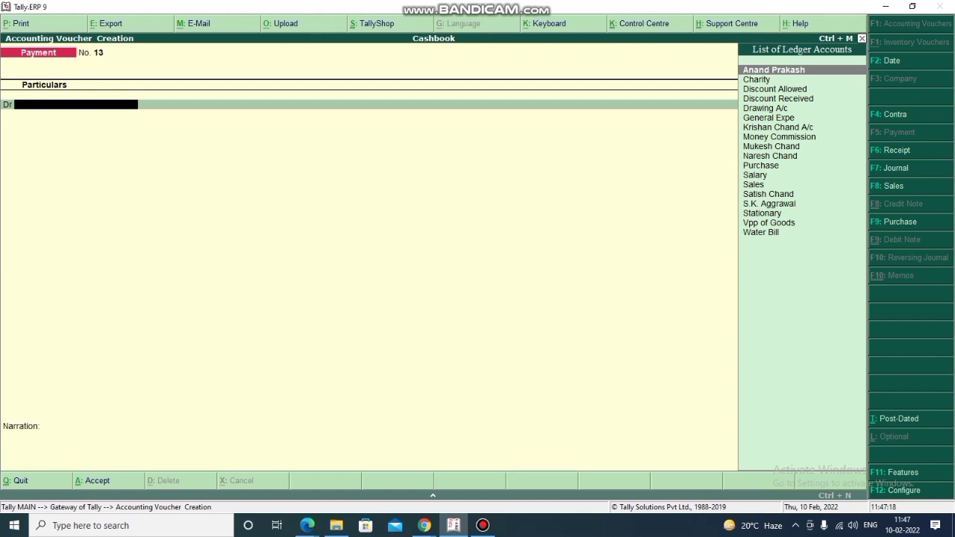
pyautogui.press('Escape')
pyautogui.press('Return')
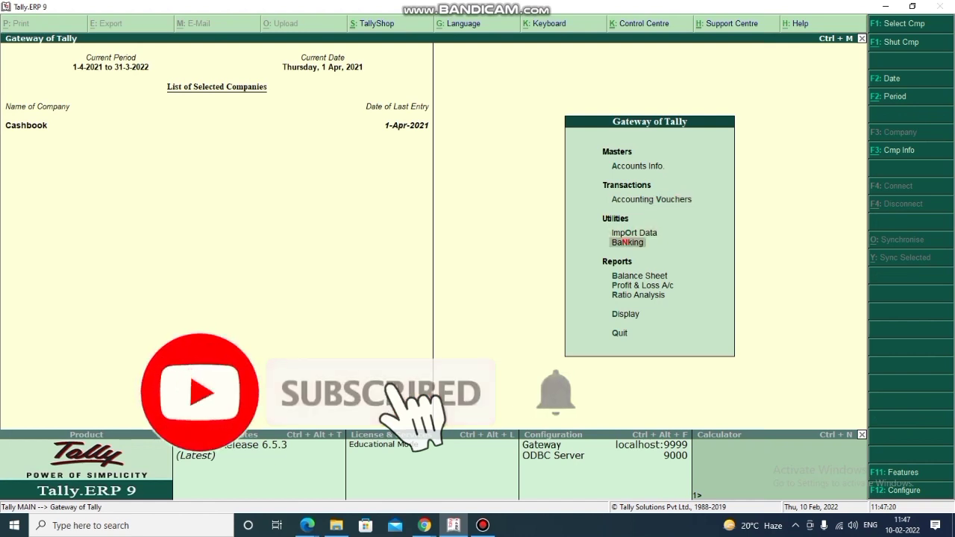
# - Go from Gateway of Tally through Display to the Account Books menu
pyautogui.press('Down')
pyautogui.press('Down')
pyautogui.press('Down')
pyautogui.press('Down')
pyautogui.press('Return')
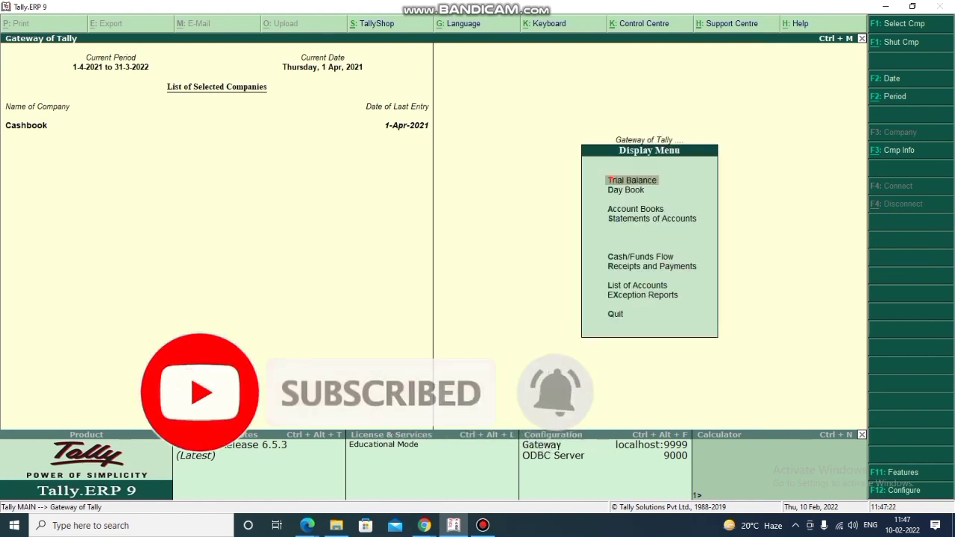
pyautogui.press('Down')
pyautogui.press('Down')
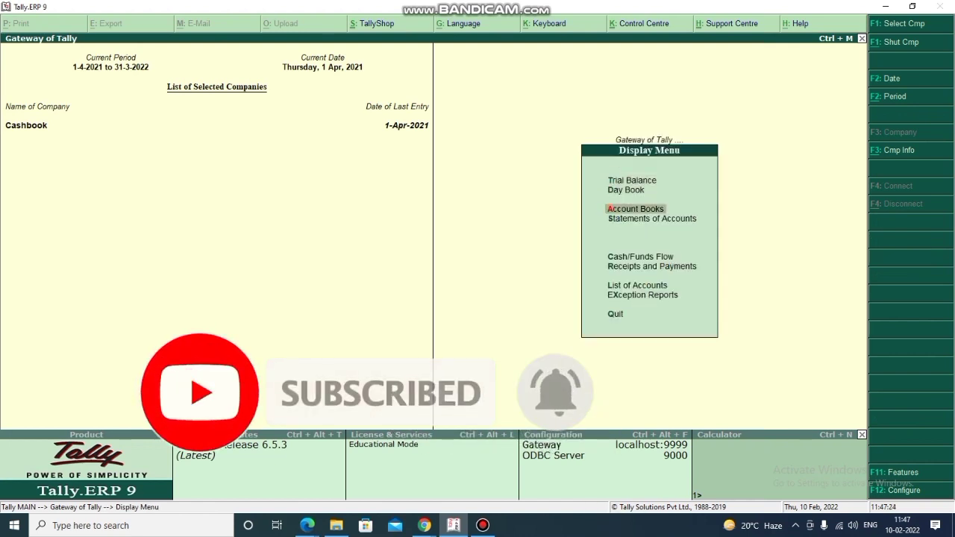
pyautogui.press('Return')
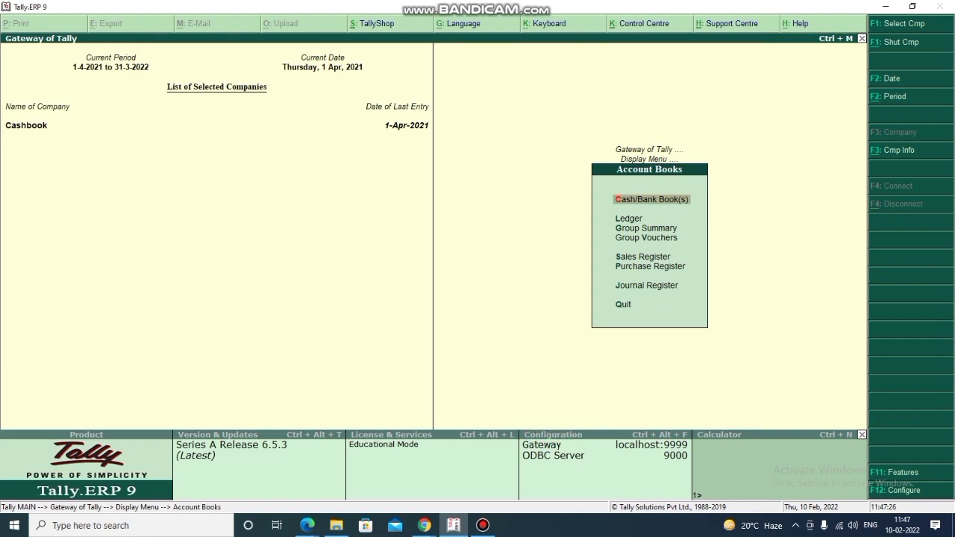